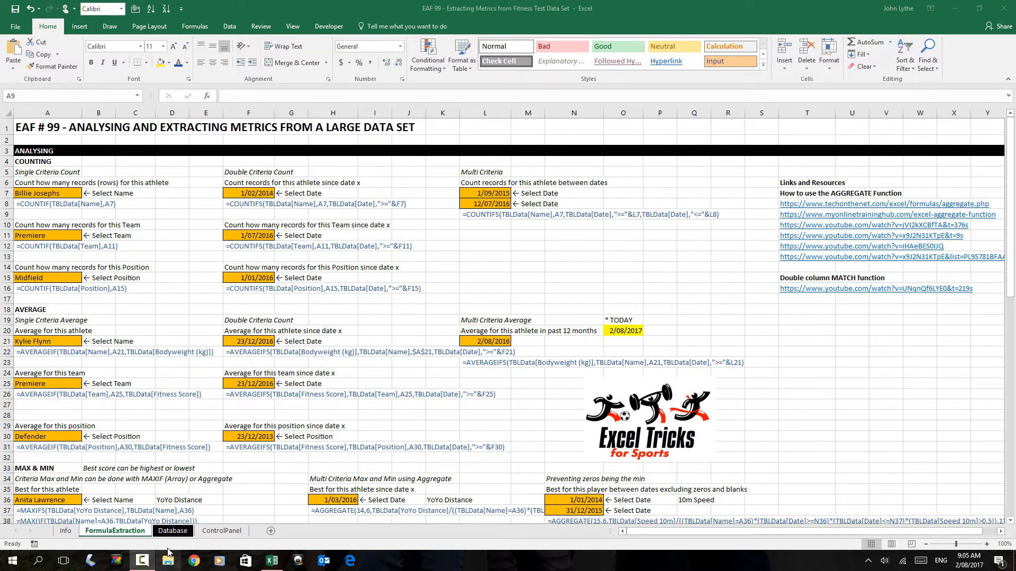
View the data table on the Database sheet and return to the FormulaExtraction sheet.
{"action": "left_click", "coordinate": [173, 532]}
{"action": "left_click", "coordinate": [173, 532]}
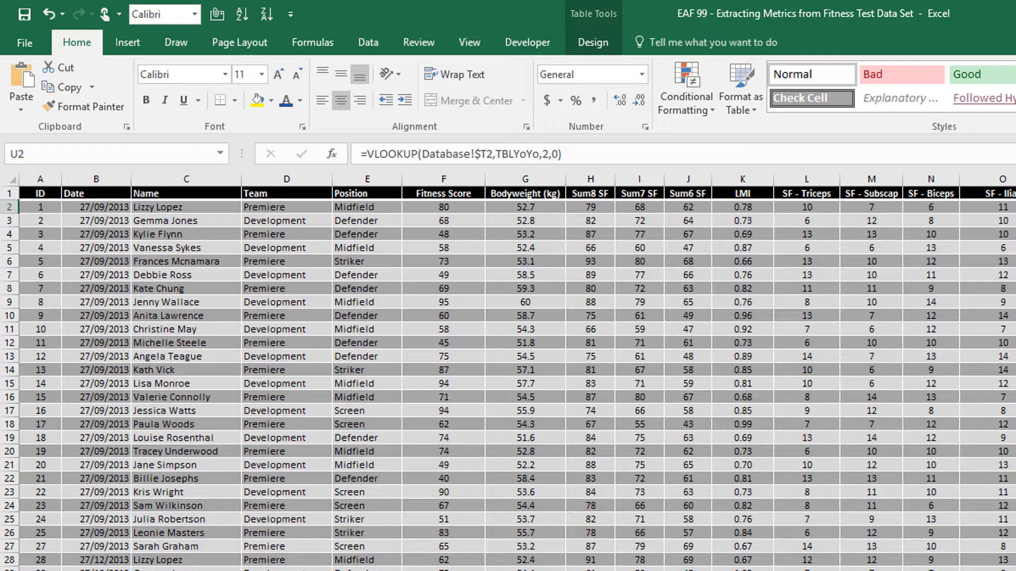
{"action": "key", "text": "ctrl+Page_Up"}
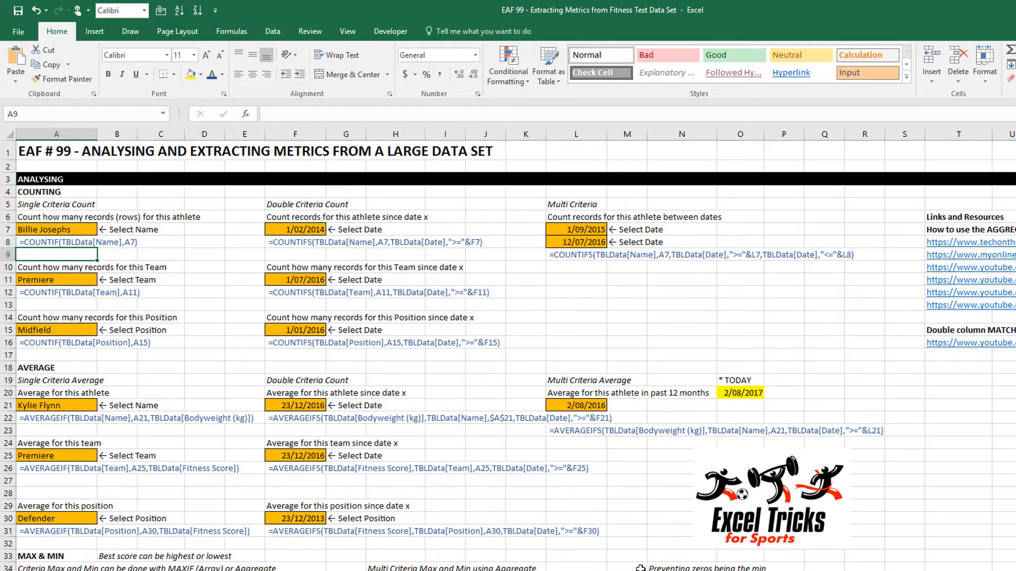
Turn the COUNTIF text in A8 into a live formula, and convert it back to plain text.
{"action": "left_click", "coordinate": [44, 241]}
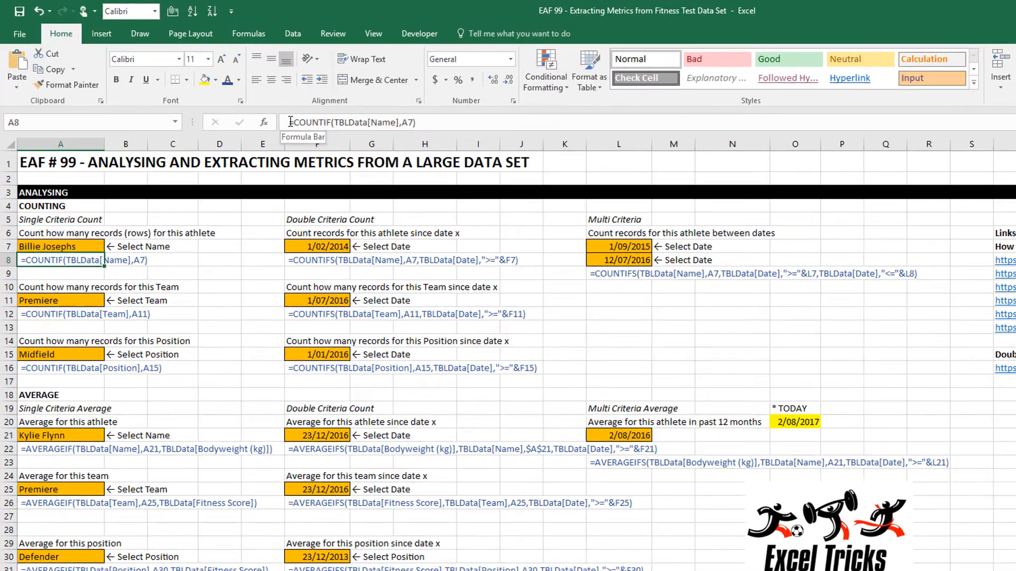
{"action": "left_click", "coordinate": [290, 122]}
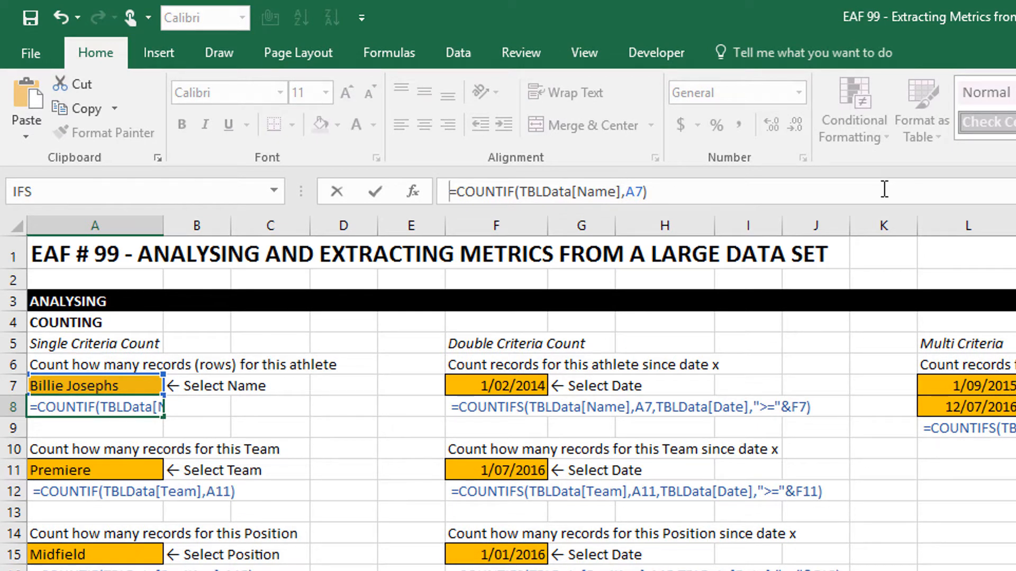
{"action": "key", "text": "Return"}
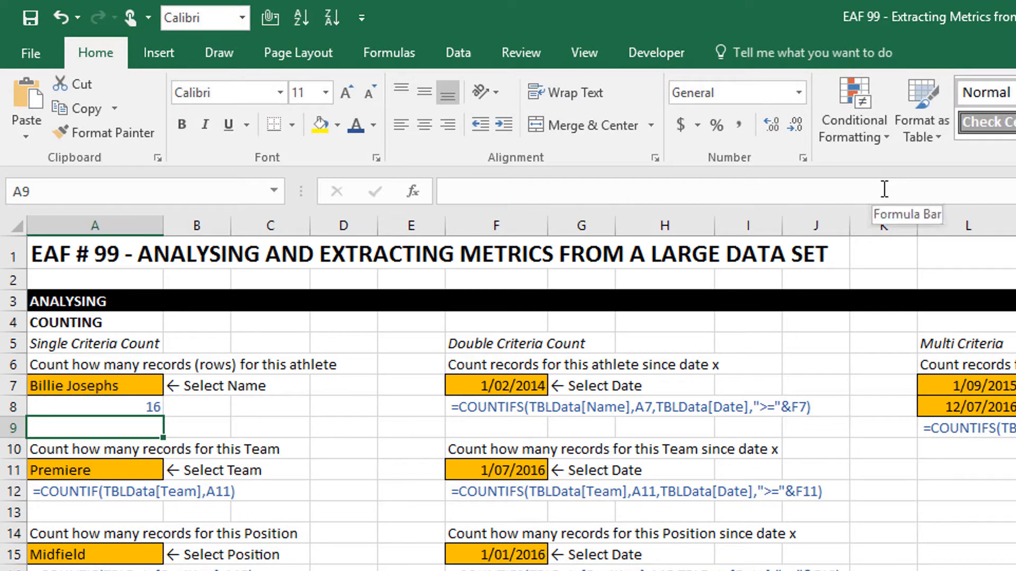
{"action": "key", "text": "Up"}
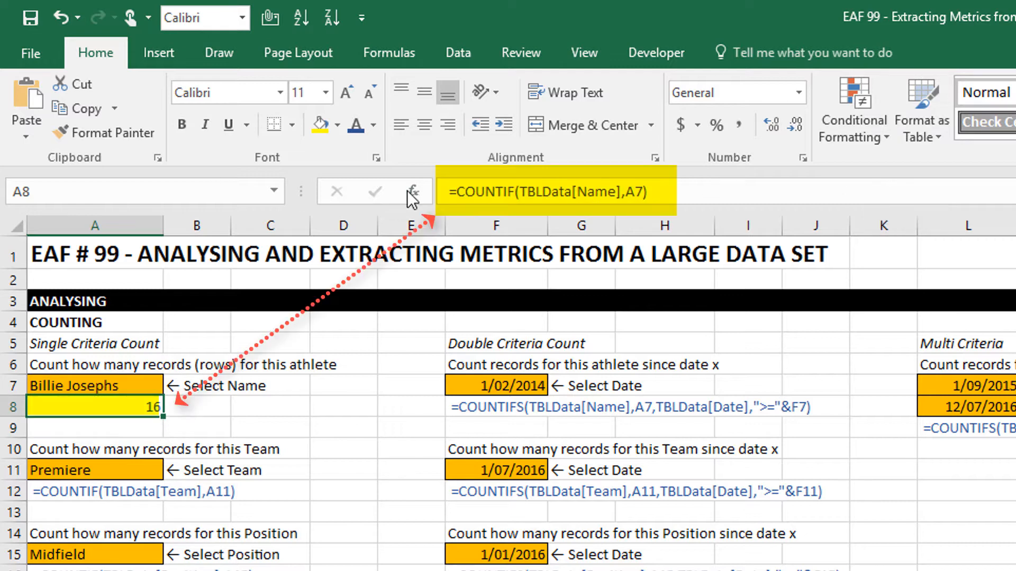
{"action": "left_click", "coordinate": [451, 192]}
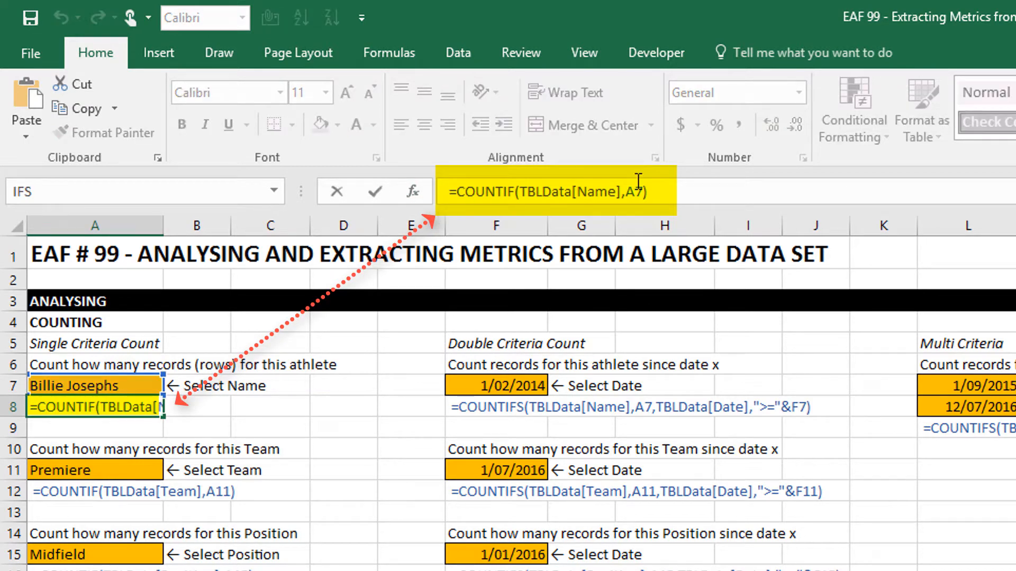
{"action": "key", "text": "Return"}
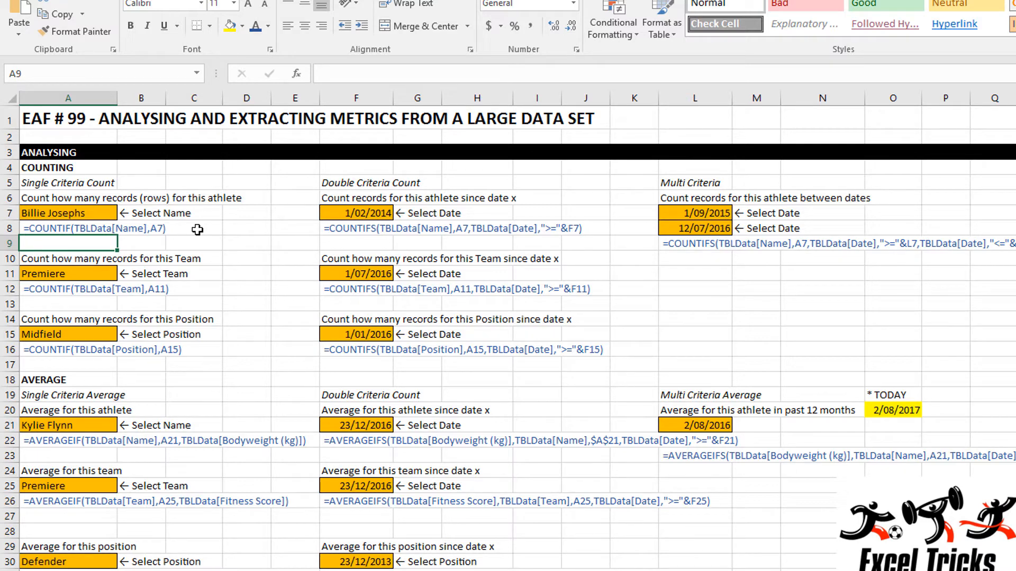
Look through the athlete name choices in A7 and the position choices in A15, keeping both selections.
{"action": "left_click", "coordinate": [98, 212]}
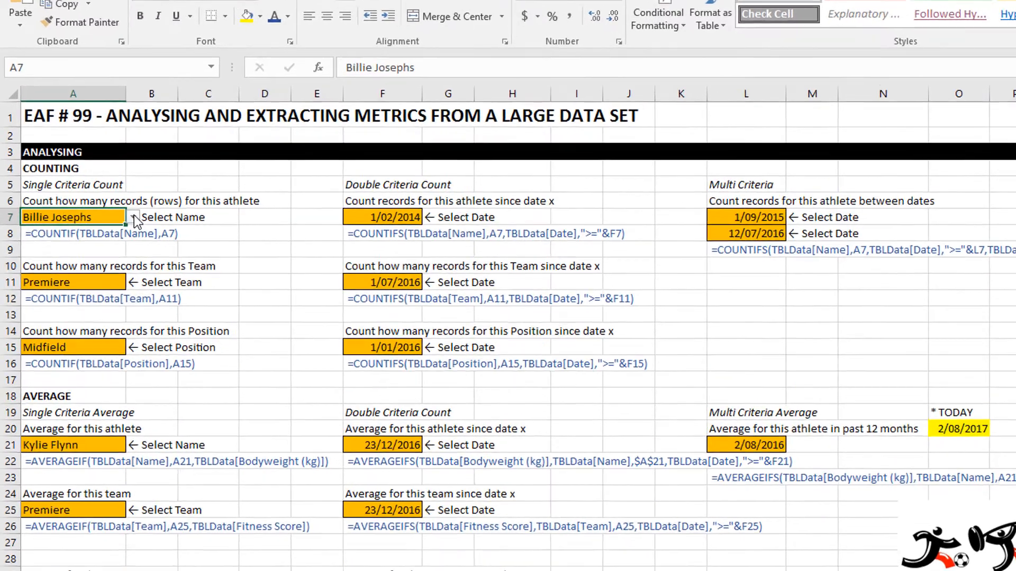
{"action": "left_click", "coordinate": [126, 212]}
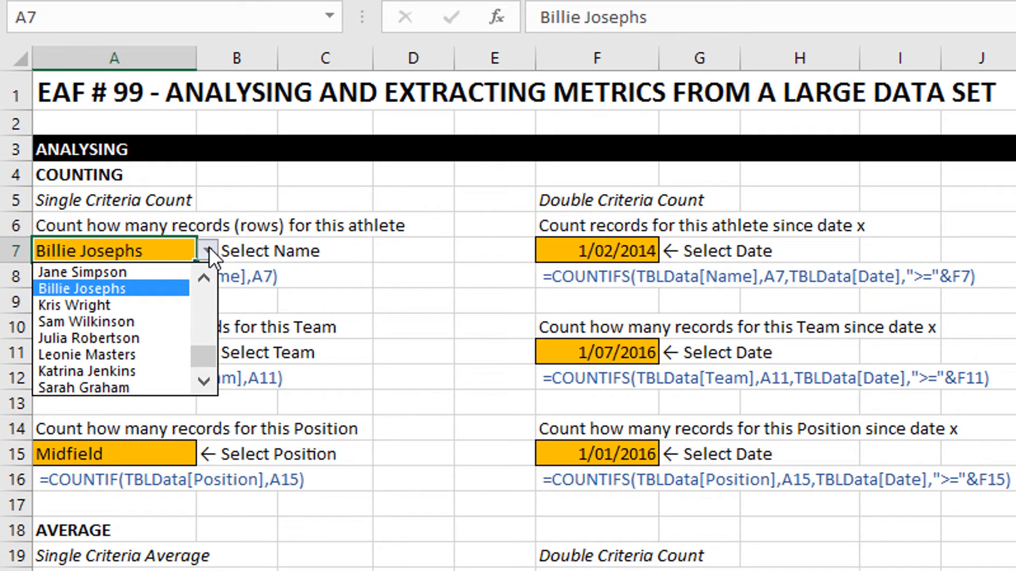
{"action": "left_click", "coordinate": [208, 246]}
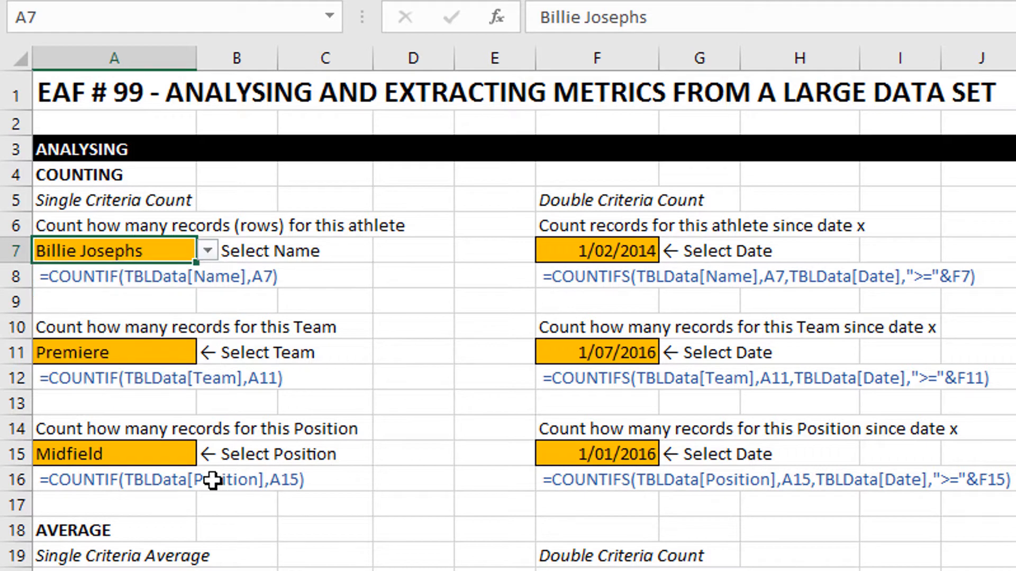
{"action": "left_click", "coordinate": [178, 437]}
{"action": "left_click", "coordinate": [185, 458]}
{"action": "left_click", "coordinate": [209, 458]}
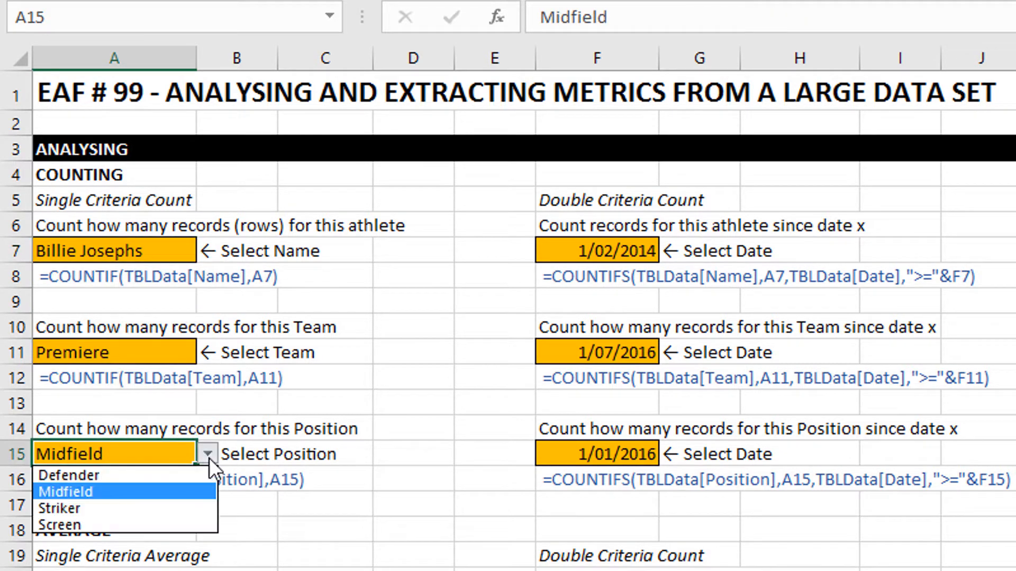
{"action": "left_click", "coordinate": [208, 458]}
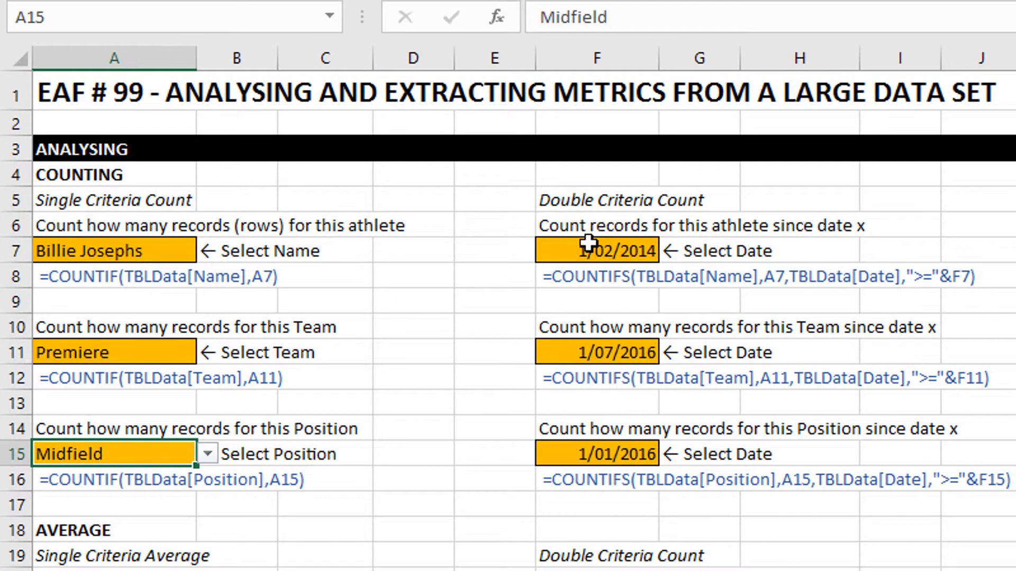
Set the start date for the athlete's record count in F7 to 1/04/2014.
{"action": "left_click", "coordinate": [585, 259]}
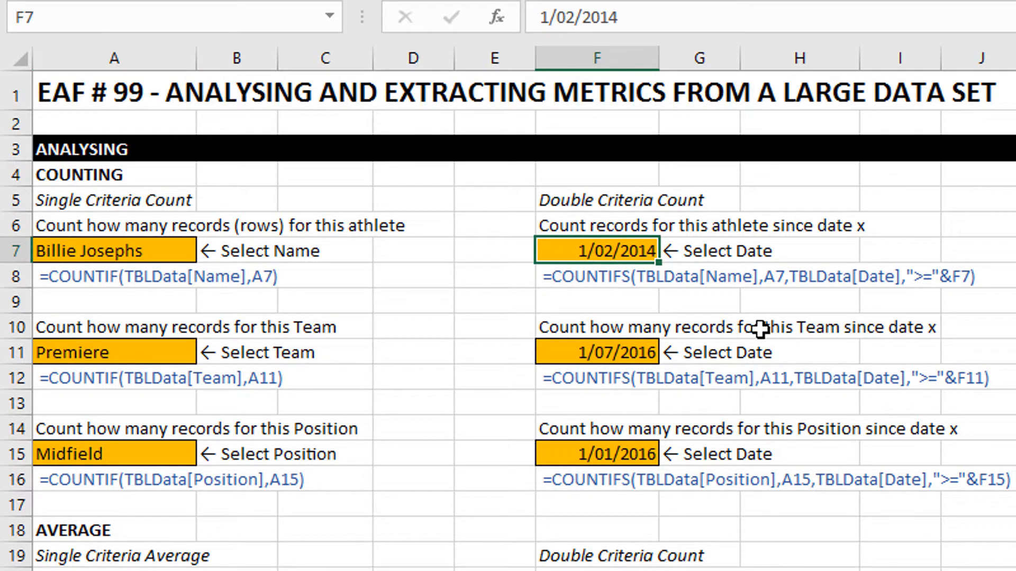
{"action": "left_click", "coordinate": [575, 17]}
{"action": "key", "text": "BackSpace"}
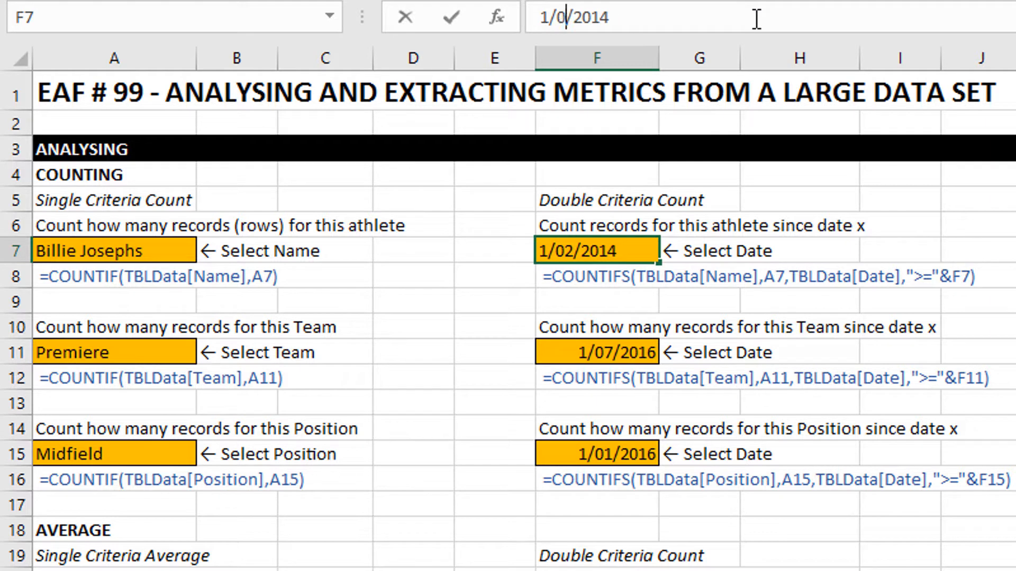
{"action": "type", "text": "4"}
{"action": "key", "text": "Return"}
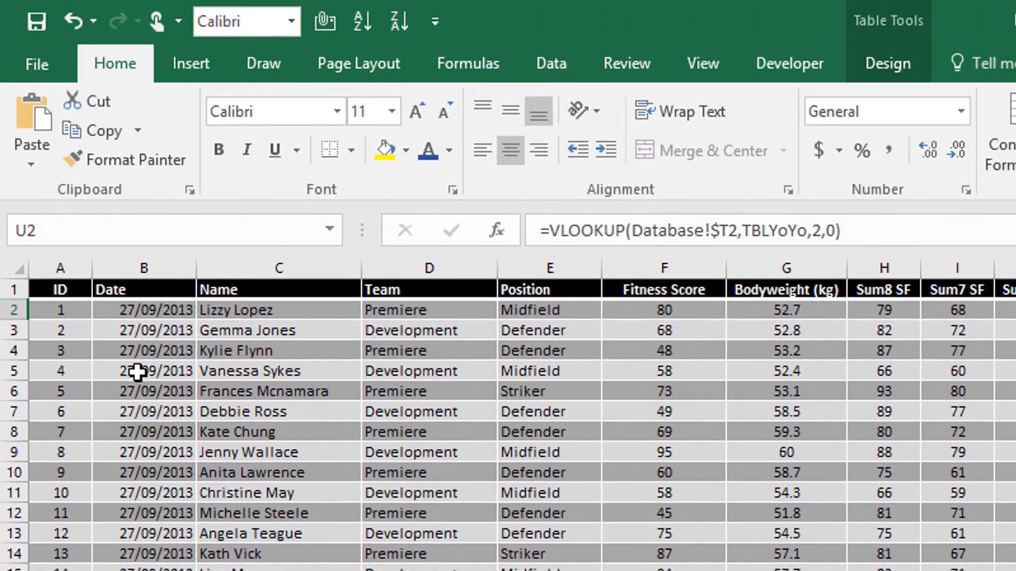
Check the table name of the data on the Database sheet and return to the FormulaExtraction sheet.
{"action": "left_click", "coordinate": [137, 372]}
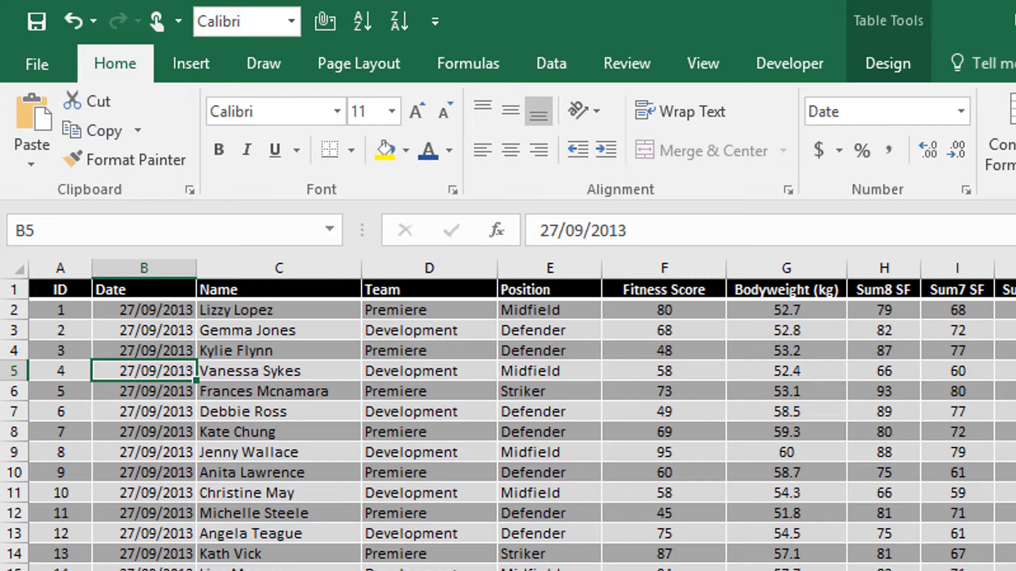
{"action": "left_click", "coordinate": [894, 66]}
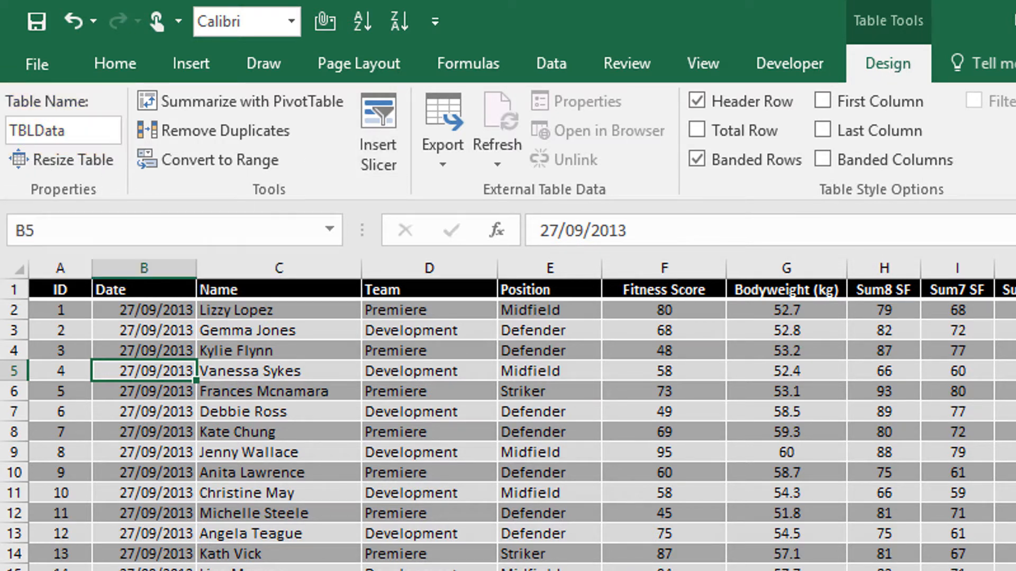
{"action": "key", "text": "ctrl+Page_Down"}
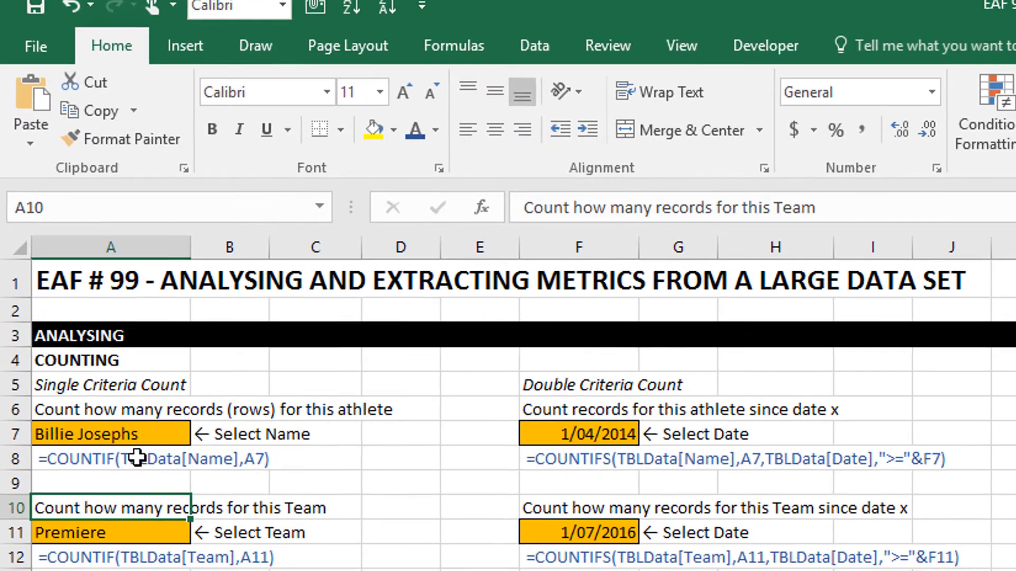
{"action": "left_click", "coordinate": [138, 515]}
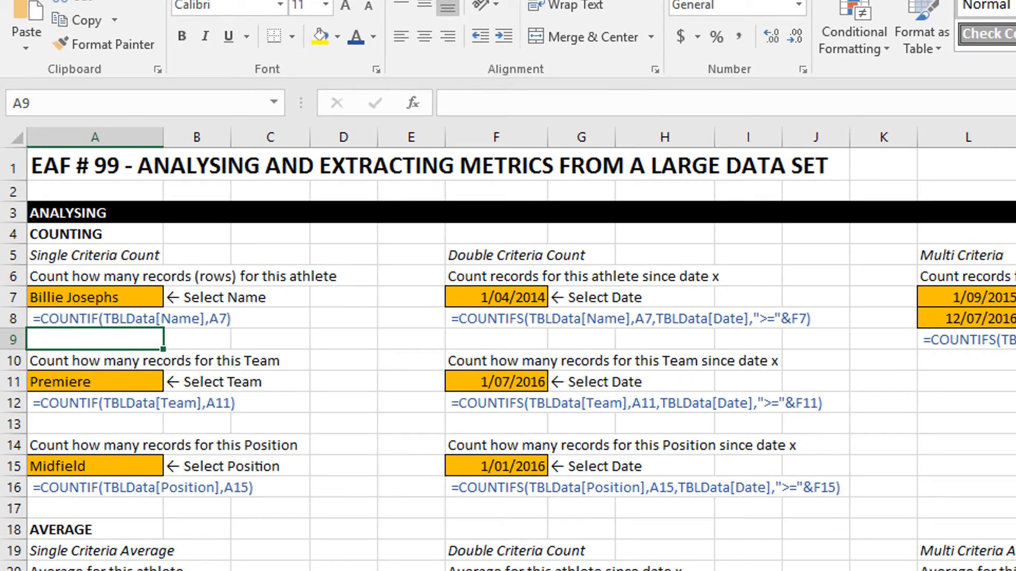
Enter the formula =COUNTIF(TBLData[Name],A7) in A9 to count the selected athlete's records.
{"action": "type", "text": "="}
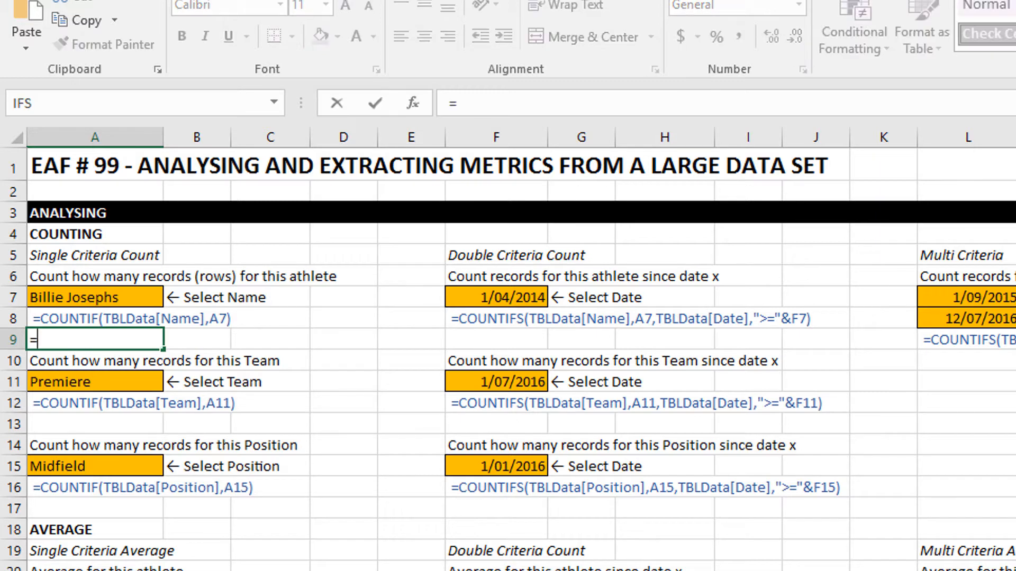
{"action": "type", "text": "count"}
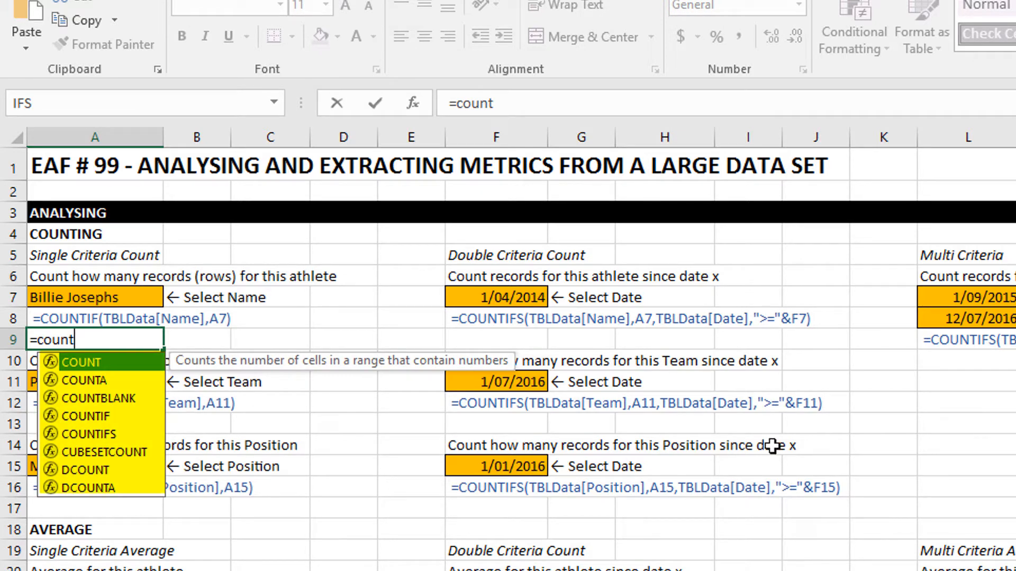
{"action": "double_click", "coordinate": [88, 416]}
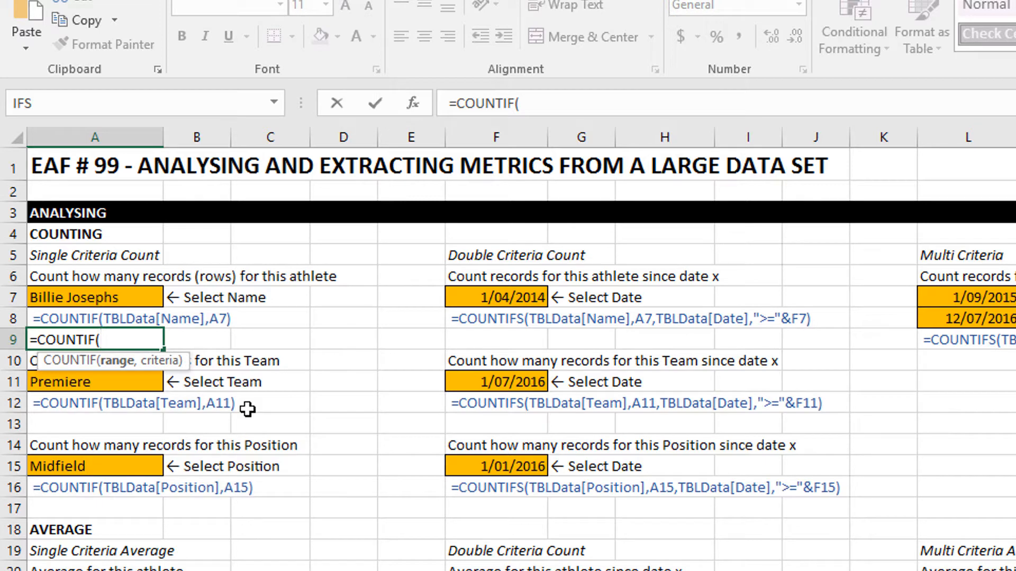
{"action": "type", "text": "tbl"}
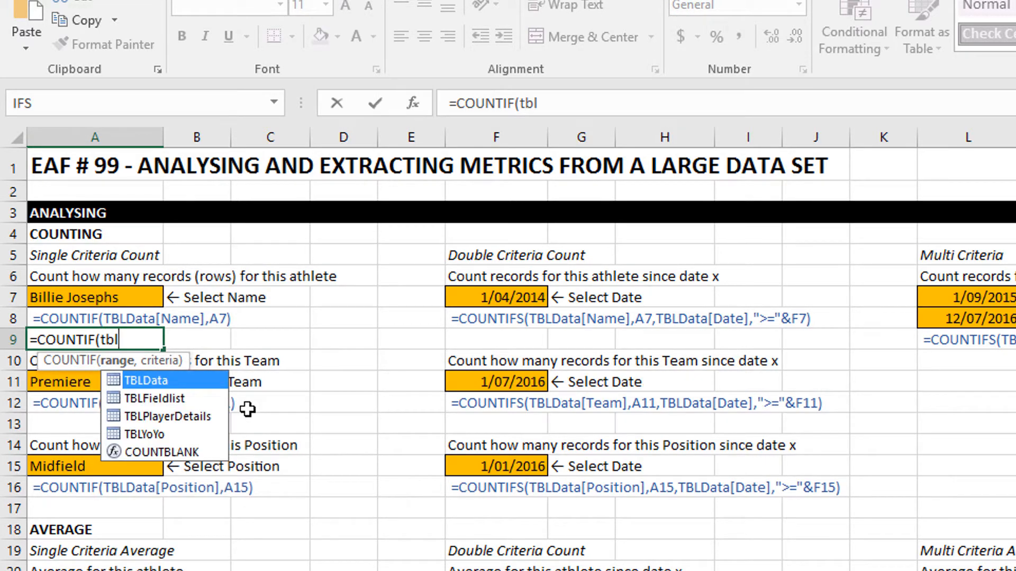
{"action": "key", "text": "Tab"}
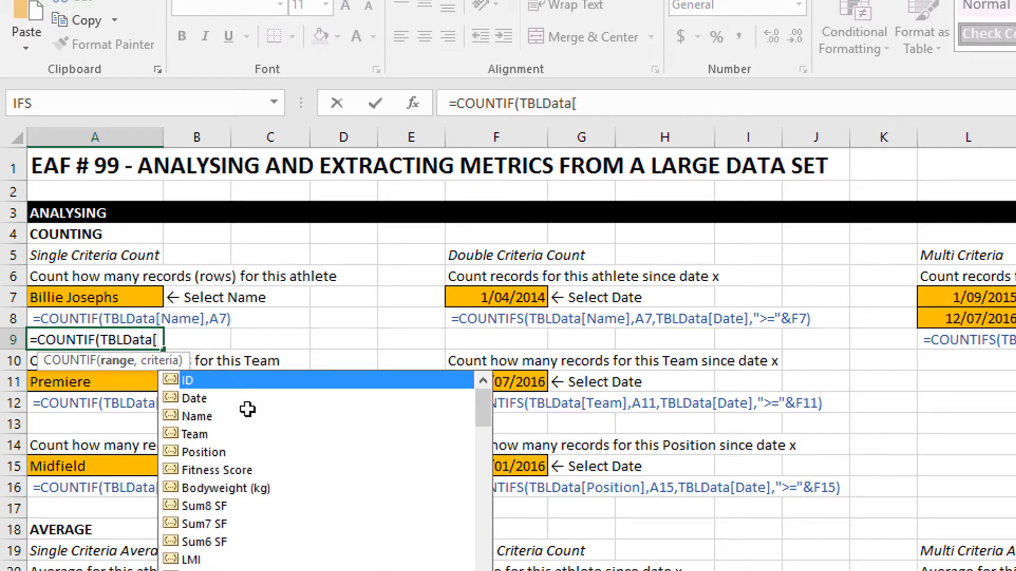
{"action": "double_click", "coordinate": [247, 412]}
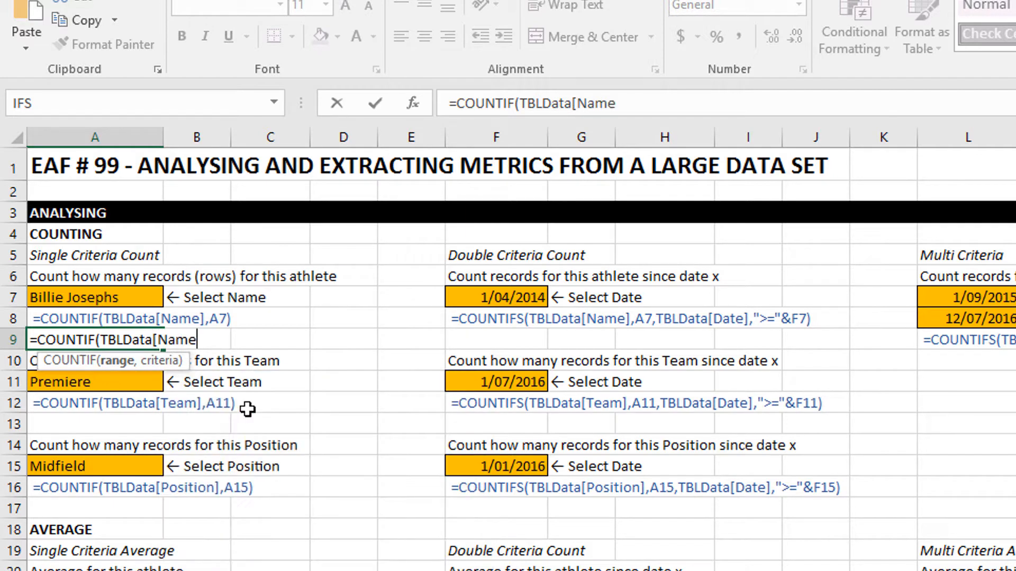
{"action": "type", "text": "],"}
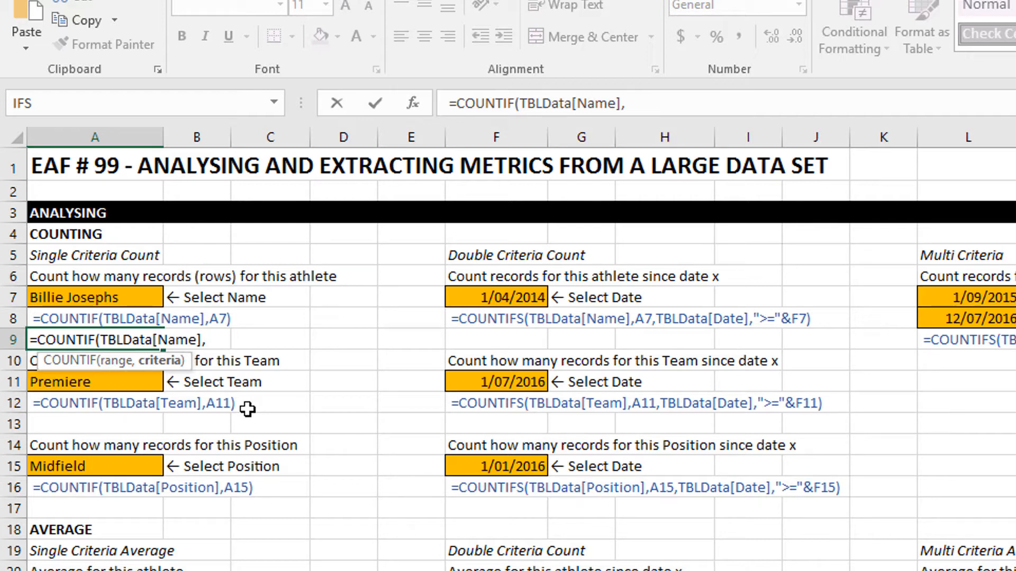
{"action": "left_click", "coordinate": [45, 299]}
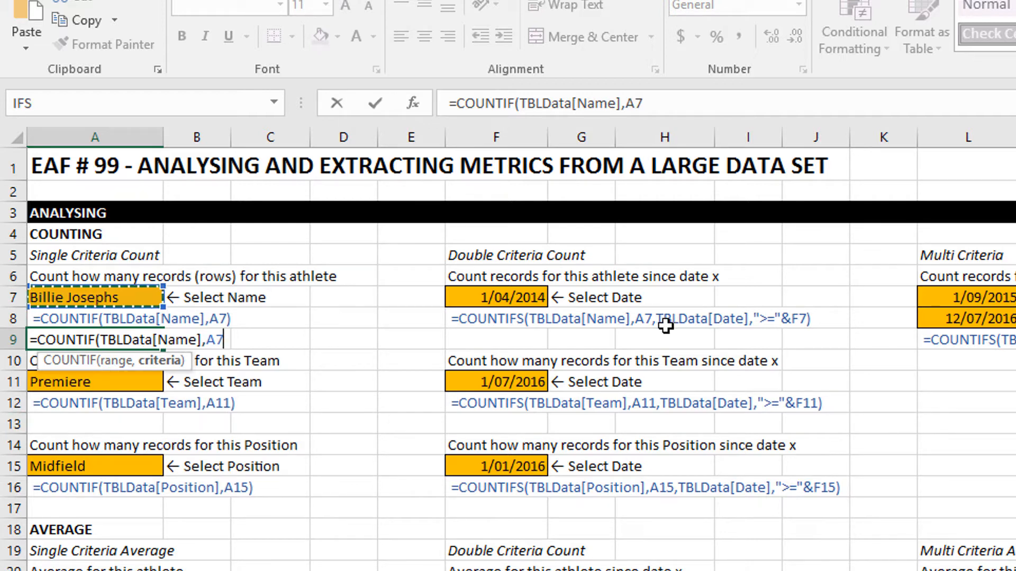
{"action": "type", "text": ")"}
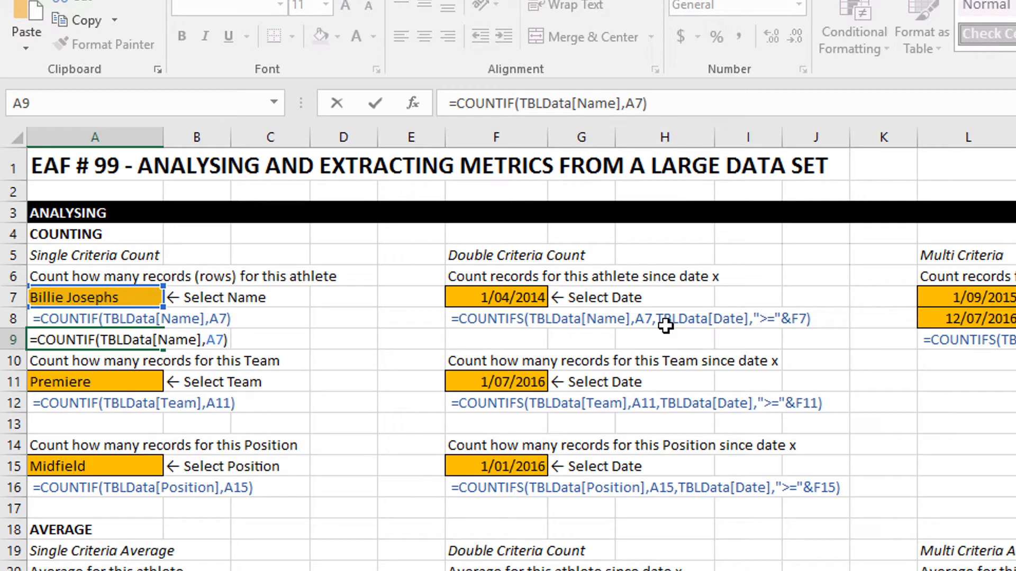
{"action": "key", "text": "Return"}
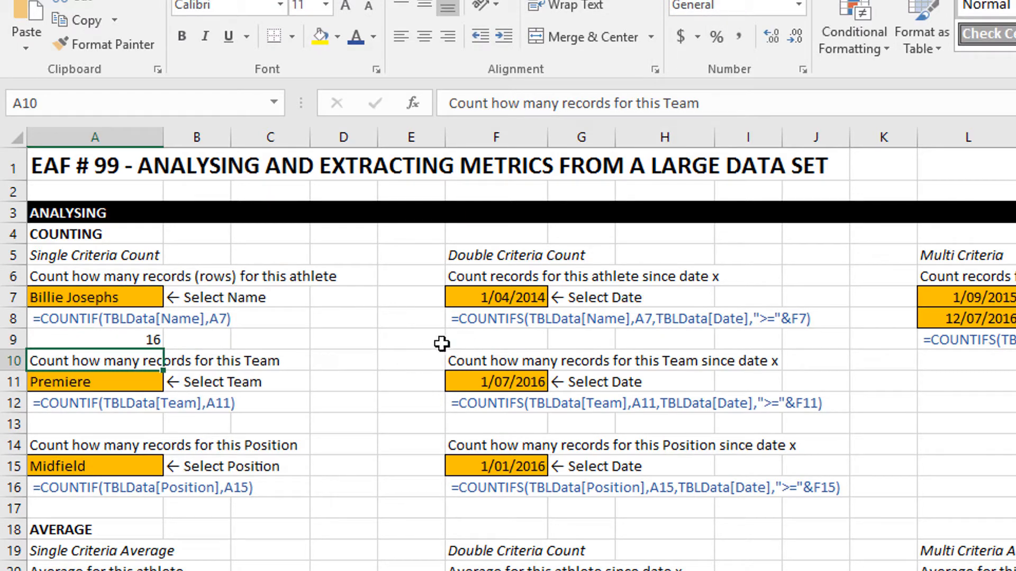
Start a COUNTIFS formula in F9 that matches TBLData[Name] to the athlete selected in A7.
{"action": "left_click", "coordinate": [516, 341]}
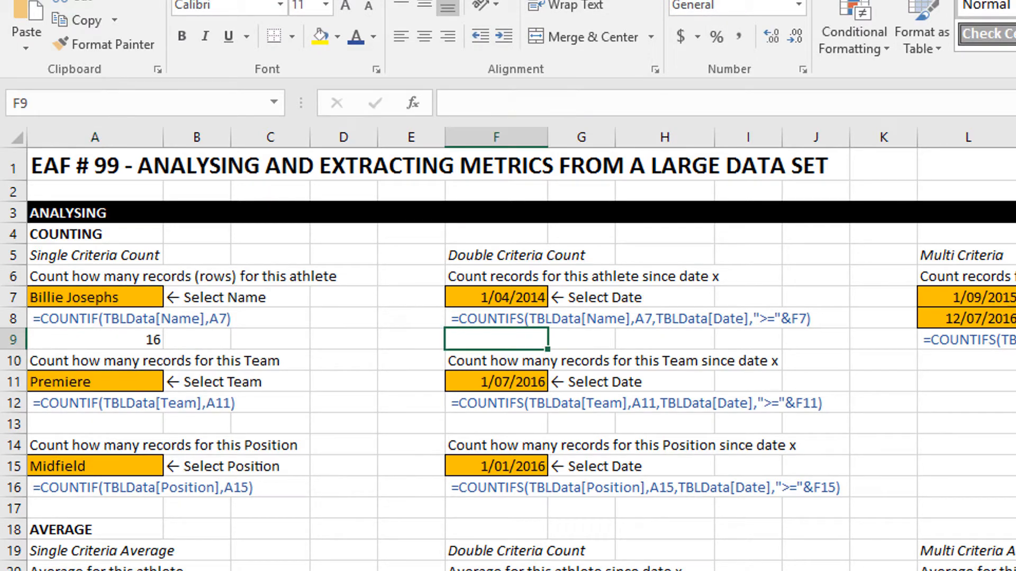
{"action": "type", "text": "=countif"}
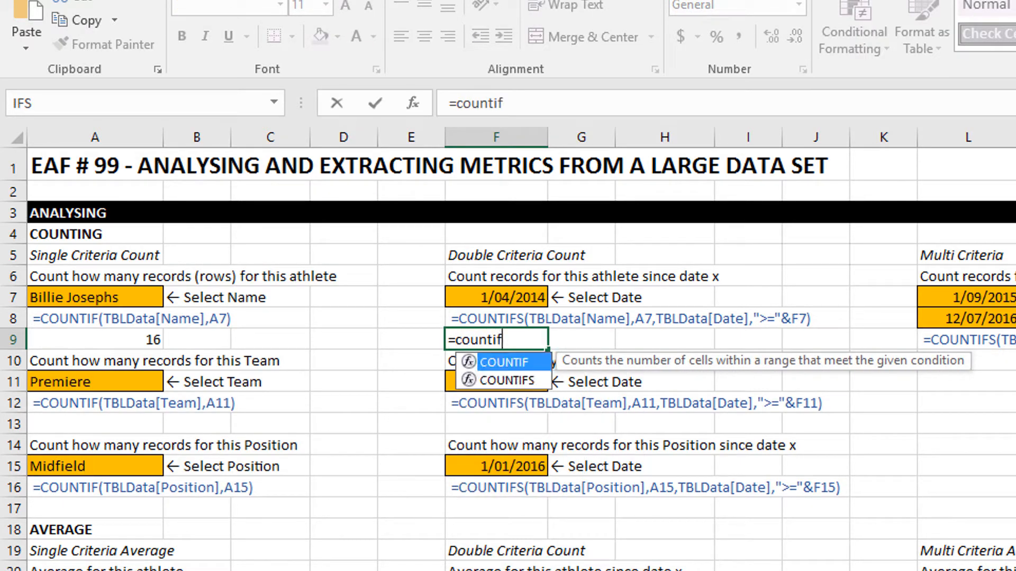
{"action": "type", "text": "s"}
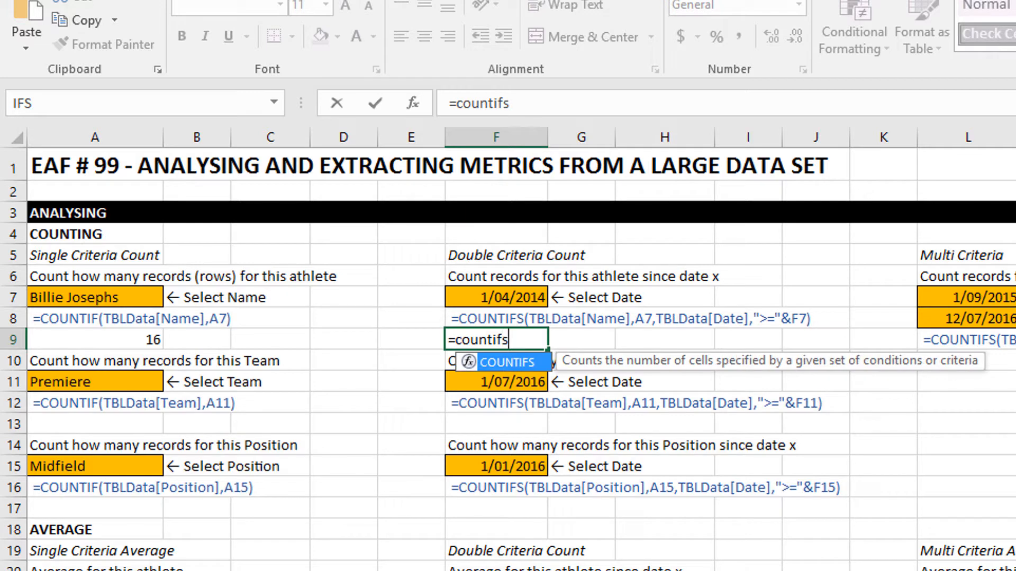
{"action": "type", "text": "("}
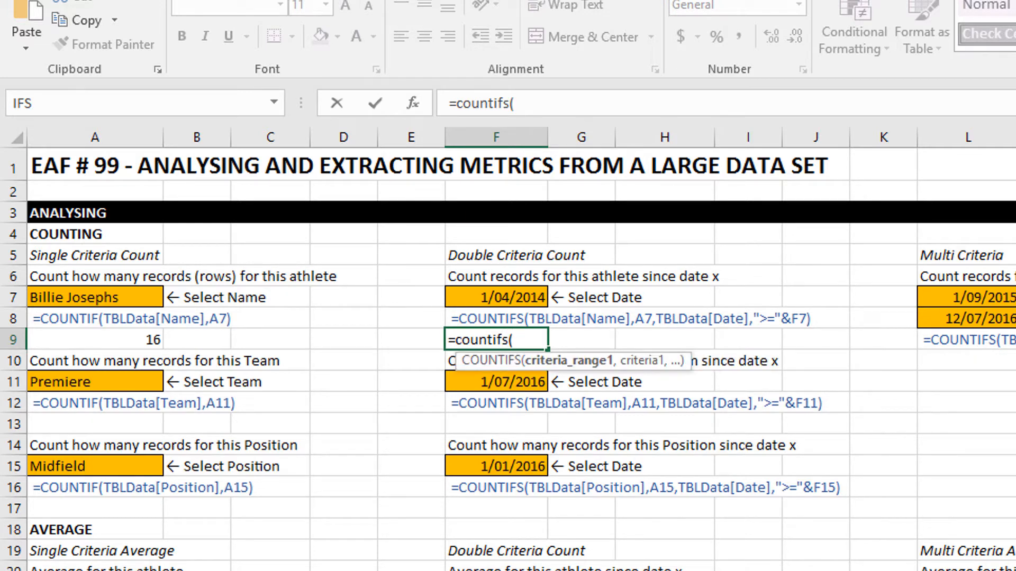
{"action": "type", "text": "tbl"}
{"action": "key", "text": "Tab"}
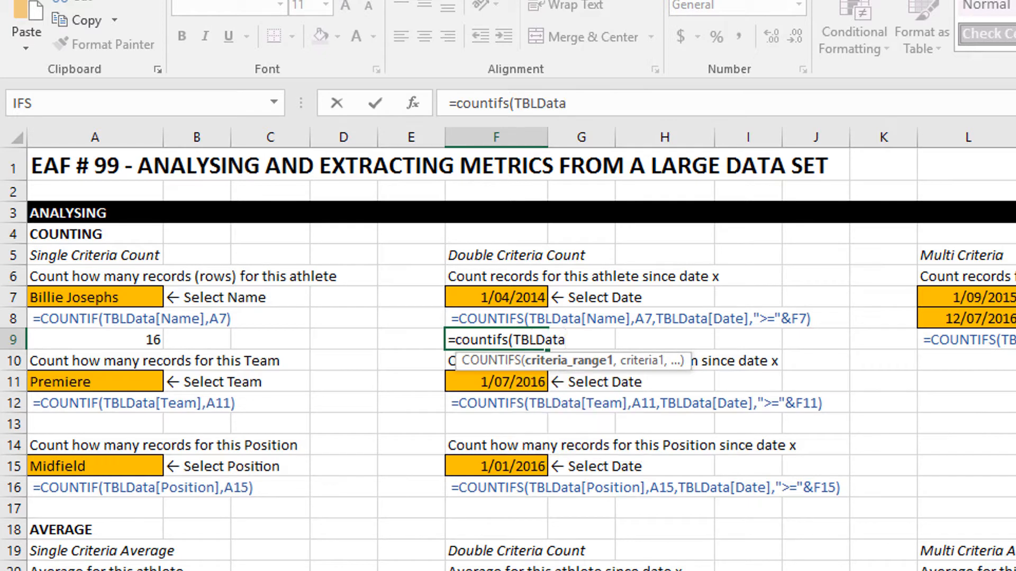
{"action": "type", "text": "["}
{"action": "key", "text": "Down"}
{"action": "key", "text": "Down"}
{"action": "key", "text": "Tab"}
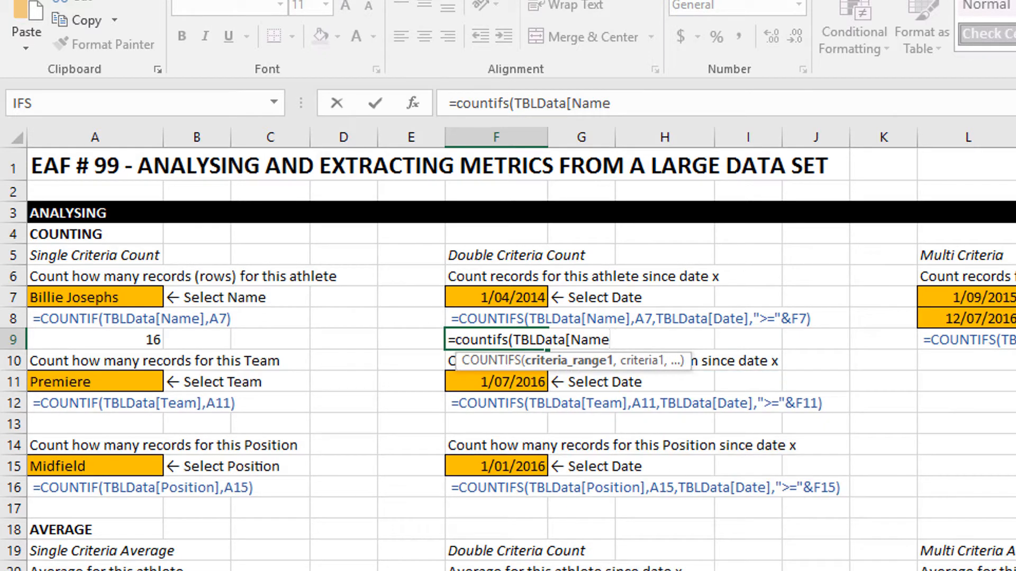
{"action": "type", "text": "],"}
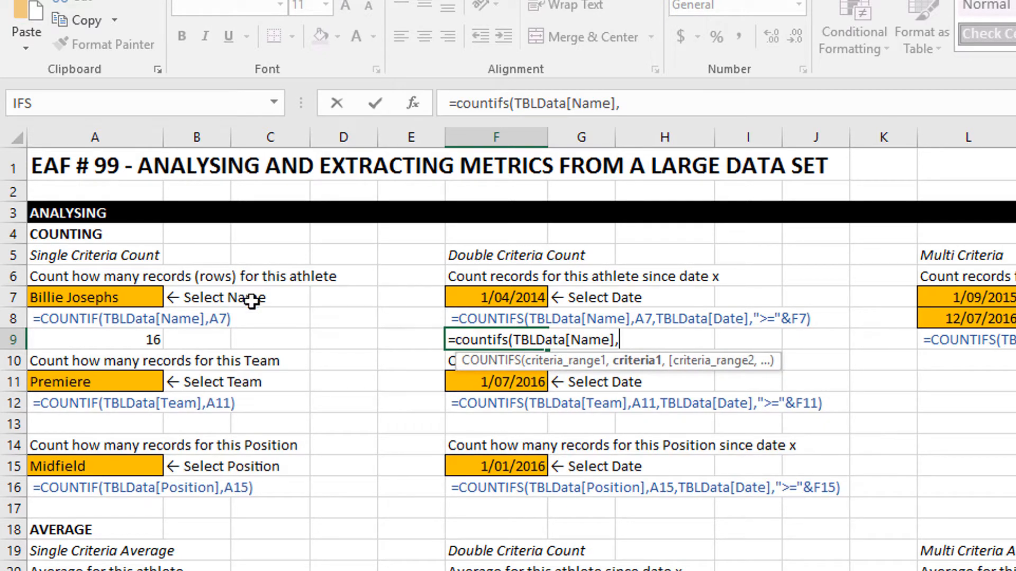
{"action": "left_click", "coordinate": [94, 299]}
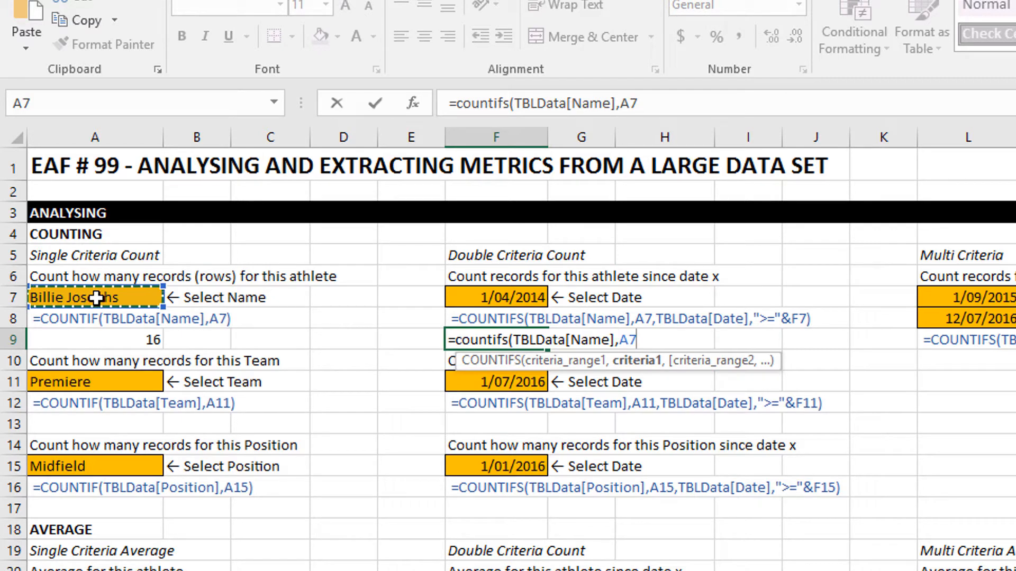
Add the date criterion TBLData[Date],">="&F7 to the F9 formula and enter it.
{"action": "type", "text": ",tbl"}
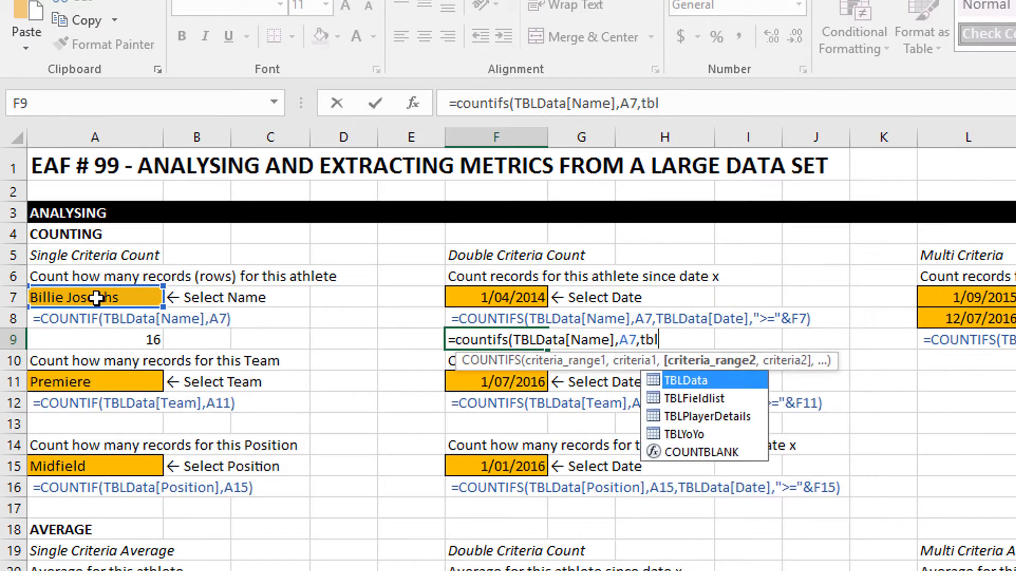
{"action": "key", "text": "Tab"}
{"action": "type", "text": "["}
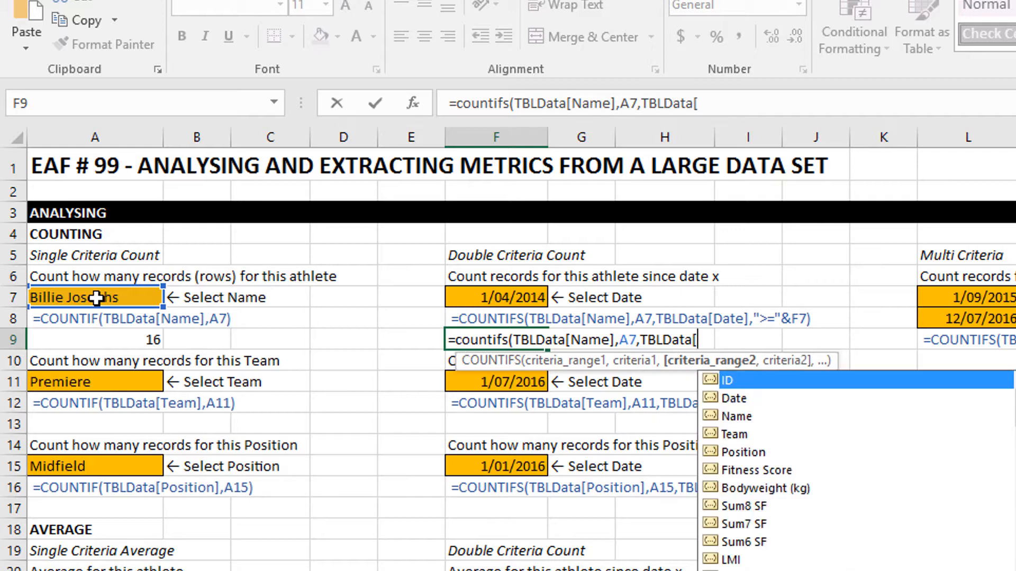
{"action": "key", "text": "Down"}
{"action": "key", "text": "Tab"}
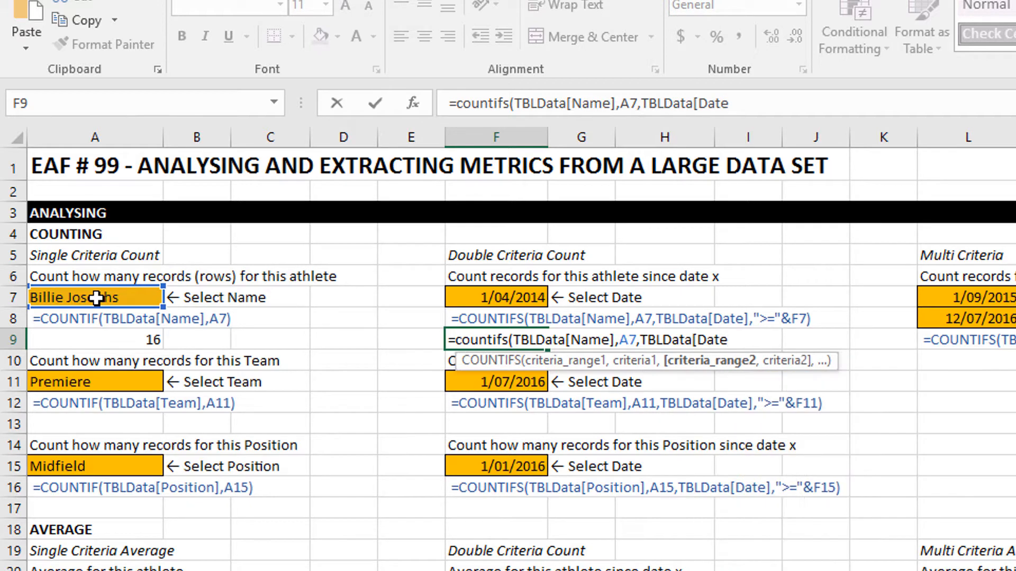
{"action": "type", "text": "],"}
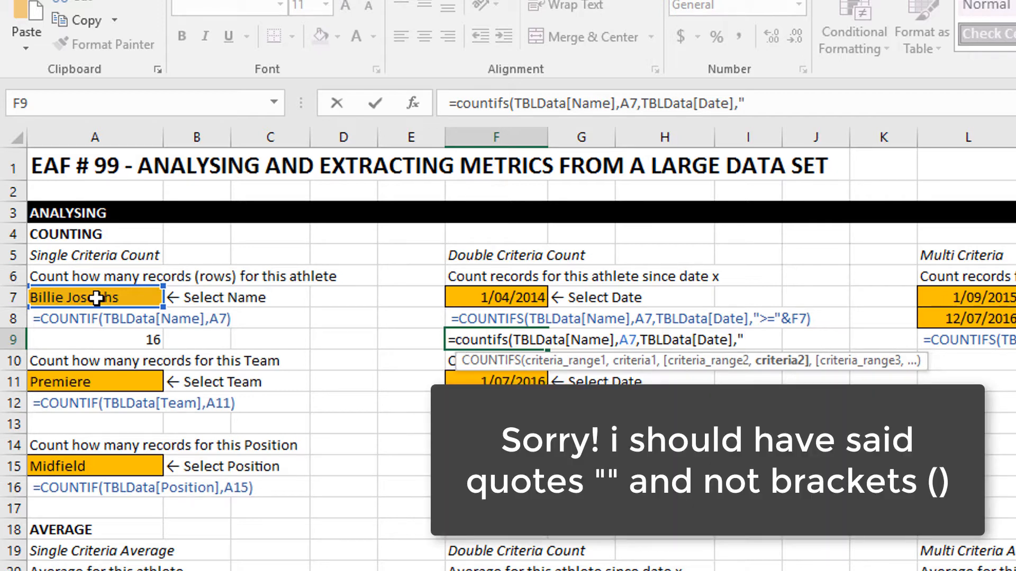
{"action": "type", "text": ">="}
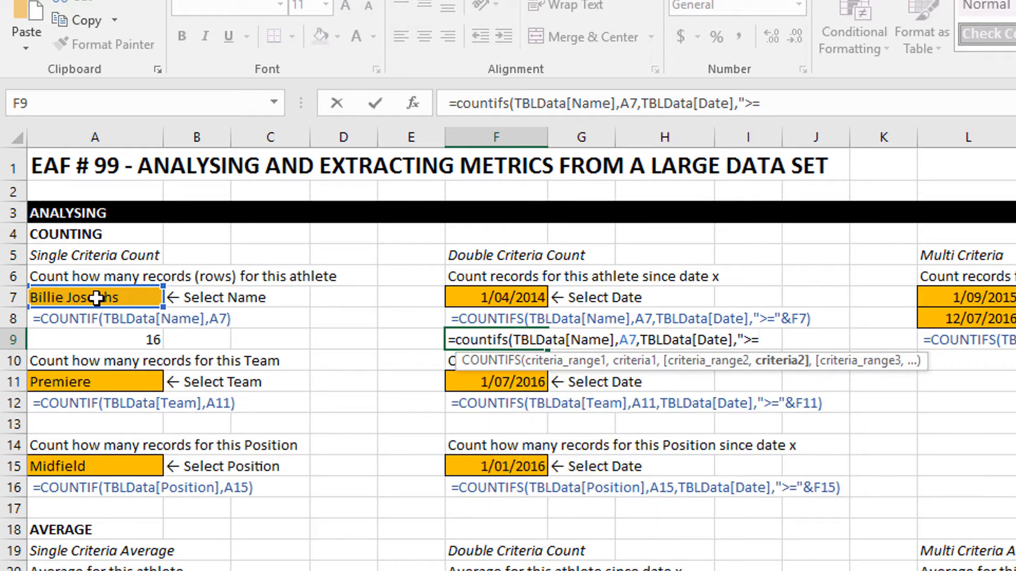
{"action": "type", "text": "\""}
{"action": "type", "text": "&"}
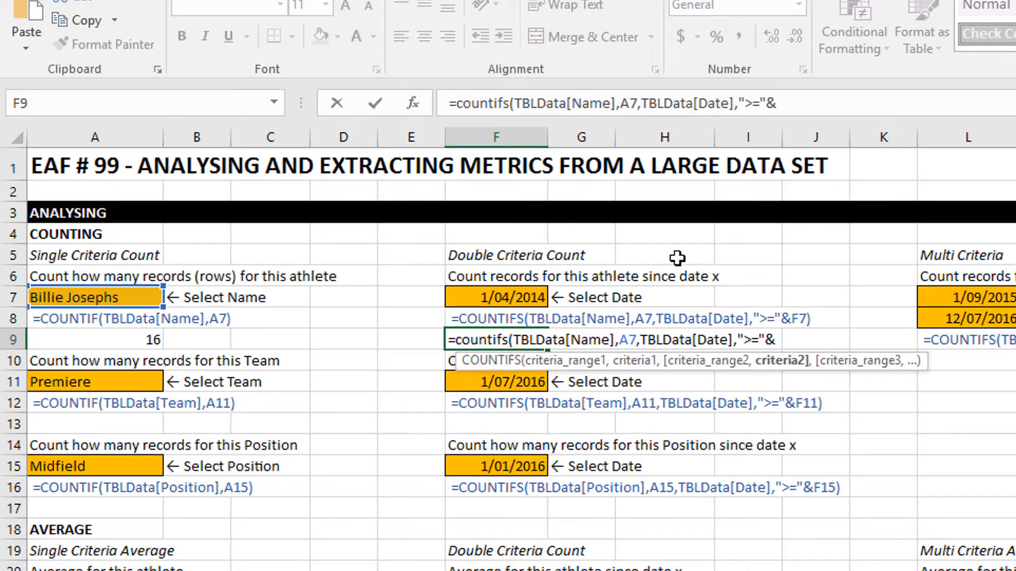
{"action": "left_click", "coordinate": [463, 293]}
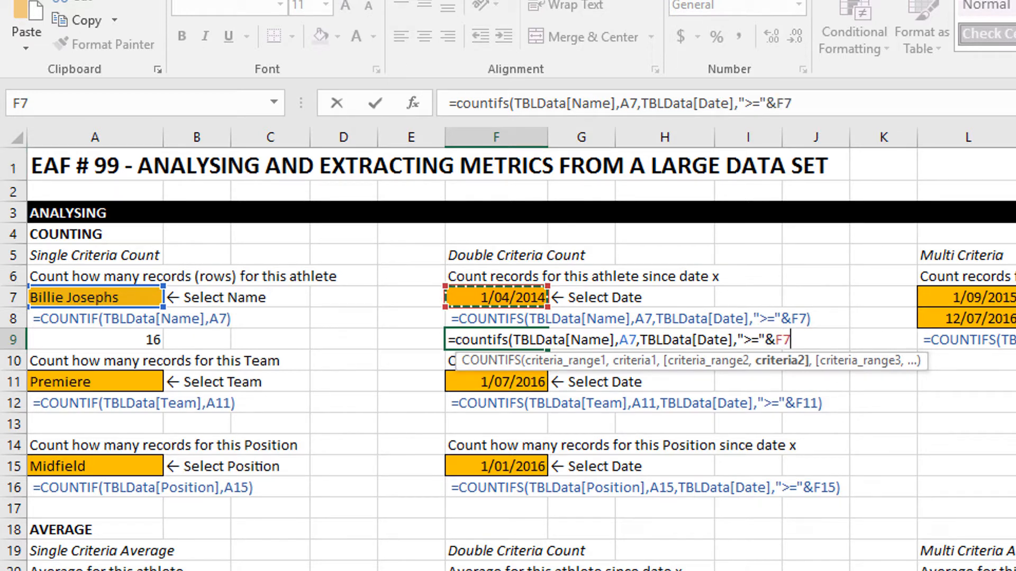
{"action": "type", "text": ")"}
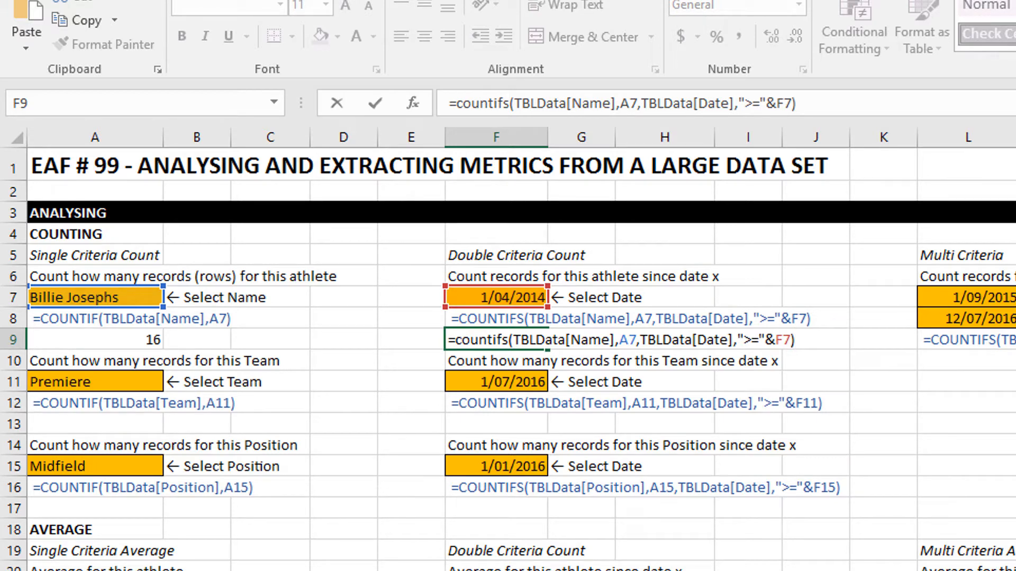
{"action": "key", "text": "Return"}
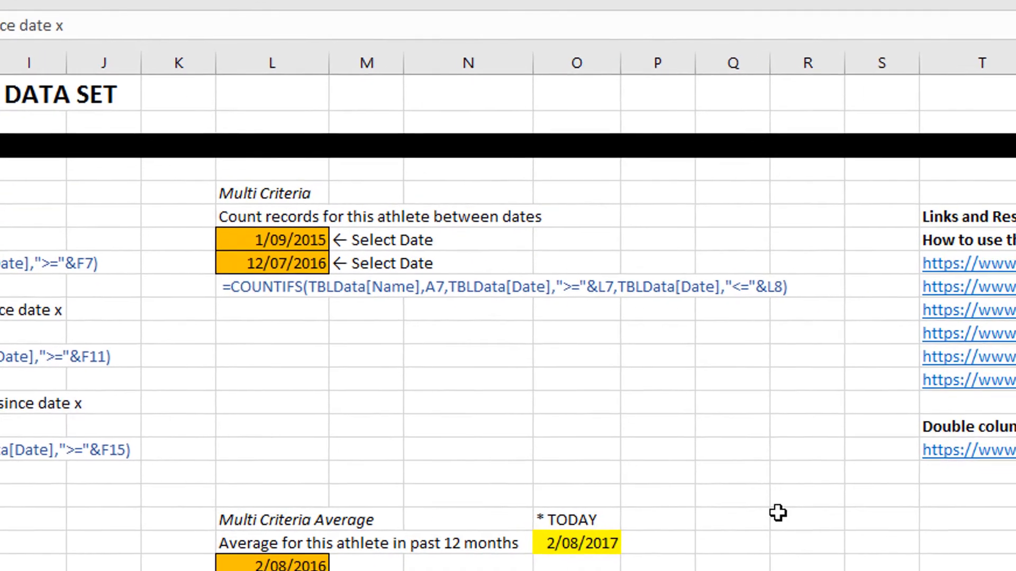
Start a COUNTIFS formula in L10 under the between-dates example, matching TBLData[Name] to A7.
{"action": "left_click", "coordinate": [276, 313]}
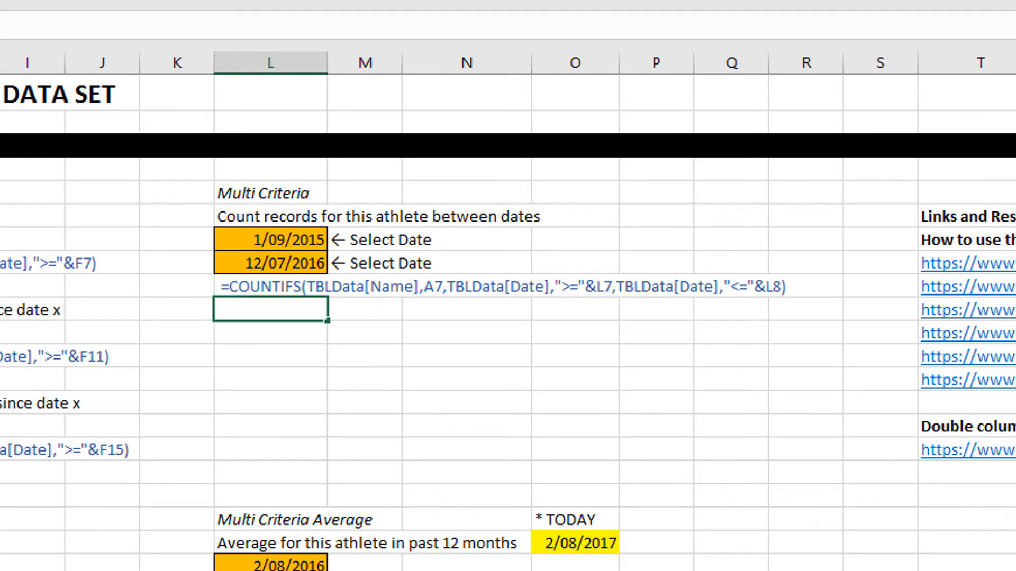
{"action": "type", "text": "=countifs"}
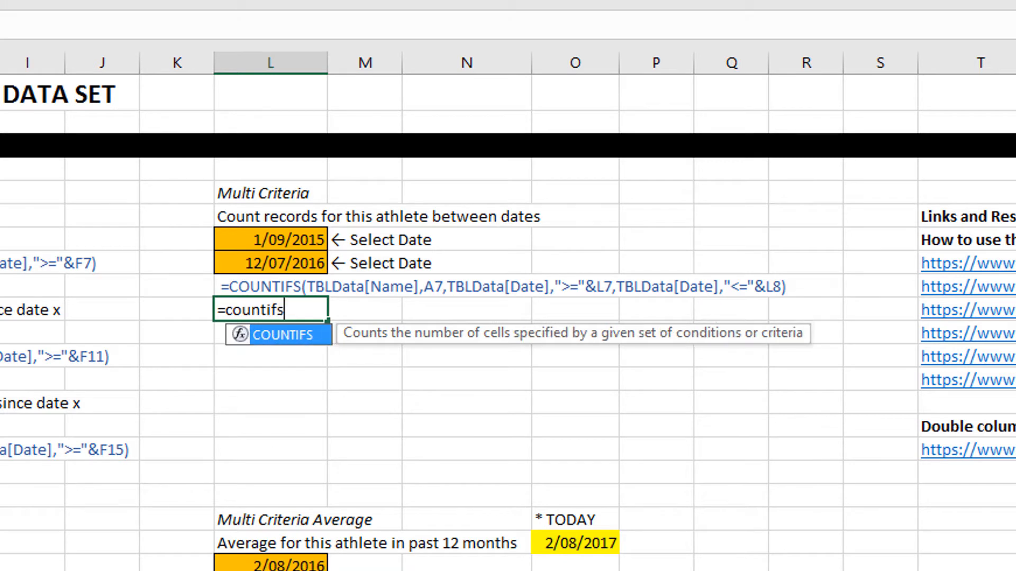
{"action": "type", "text": "(tb"}
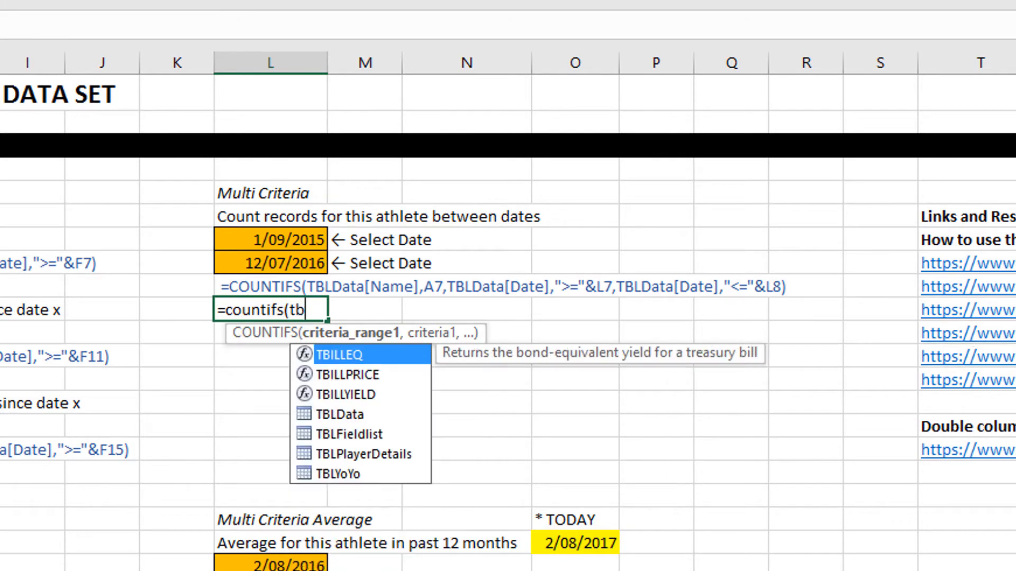
{"action": "type", "text": "l"}
{"action": "key", "text": "Tab"}
{"action": "type", "text": "["}
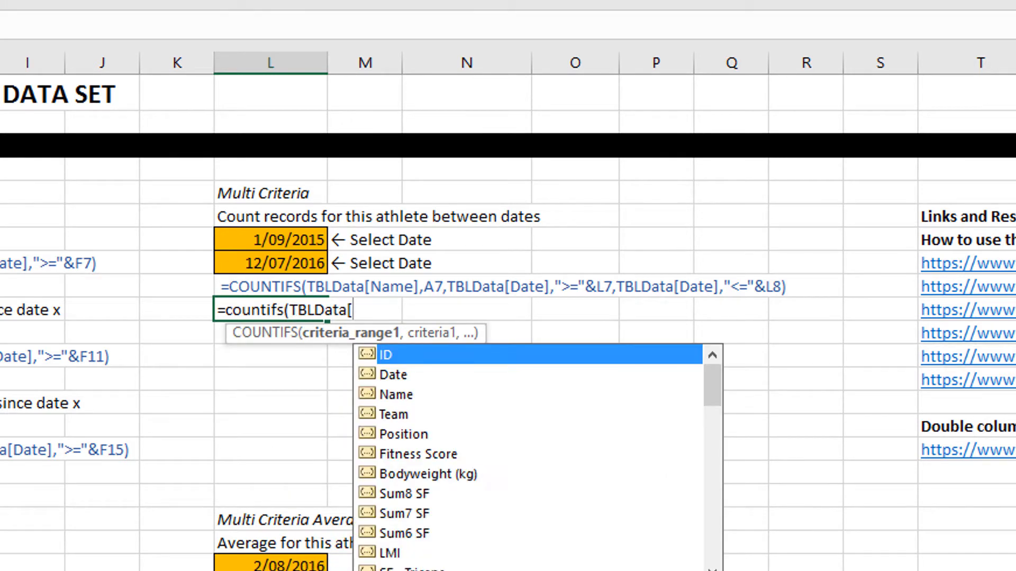
{"action": "key", "text": "Down"}
{"action": "key", "text": "Down"}
{"action": "key", "text": "Tab"}
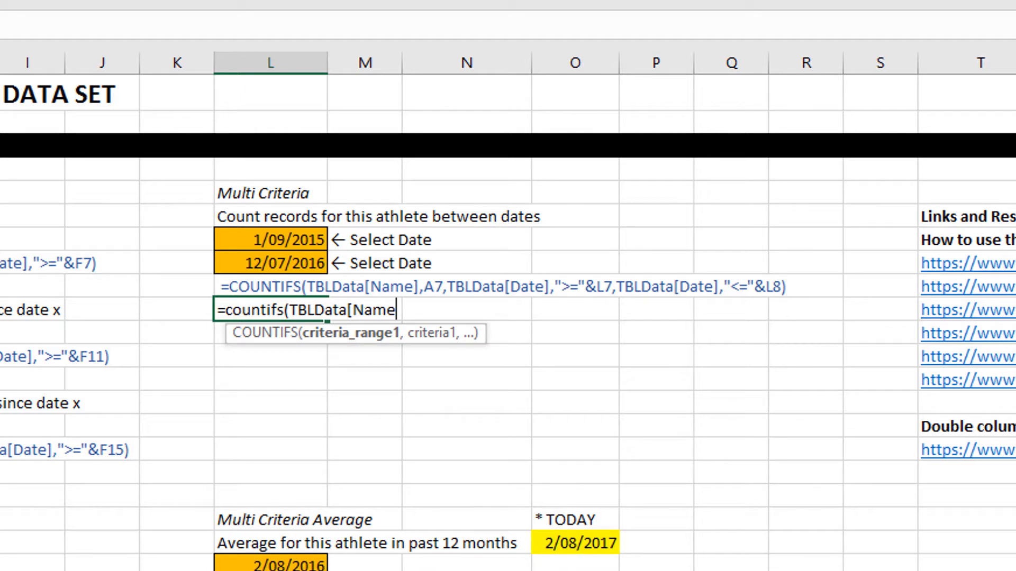
{"action": "type", "text": "],"}
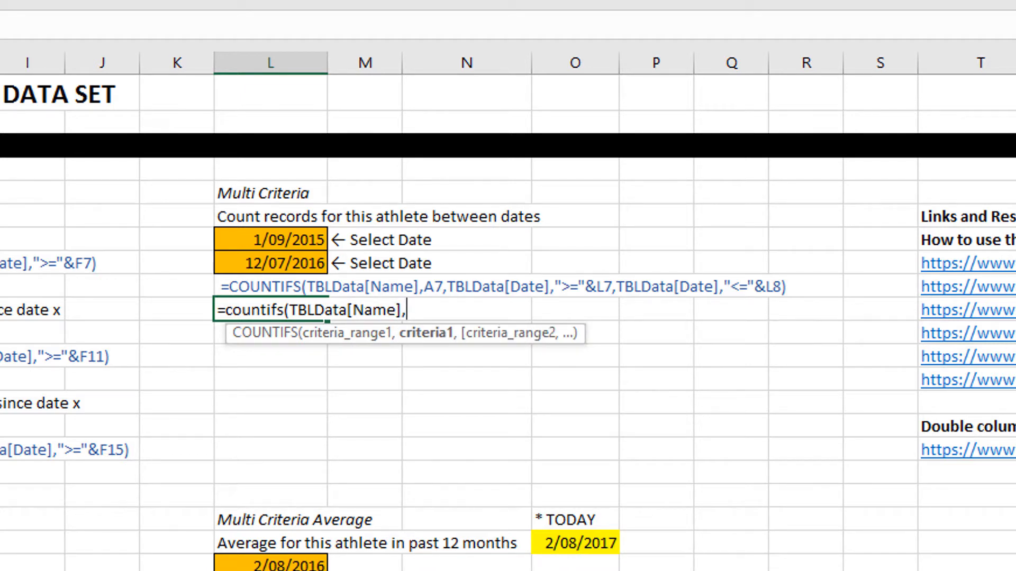
{"action": "type", "text": "A7,"}
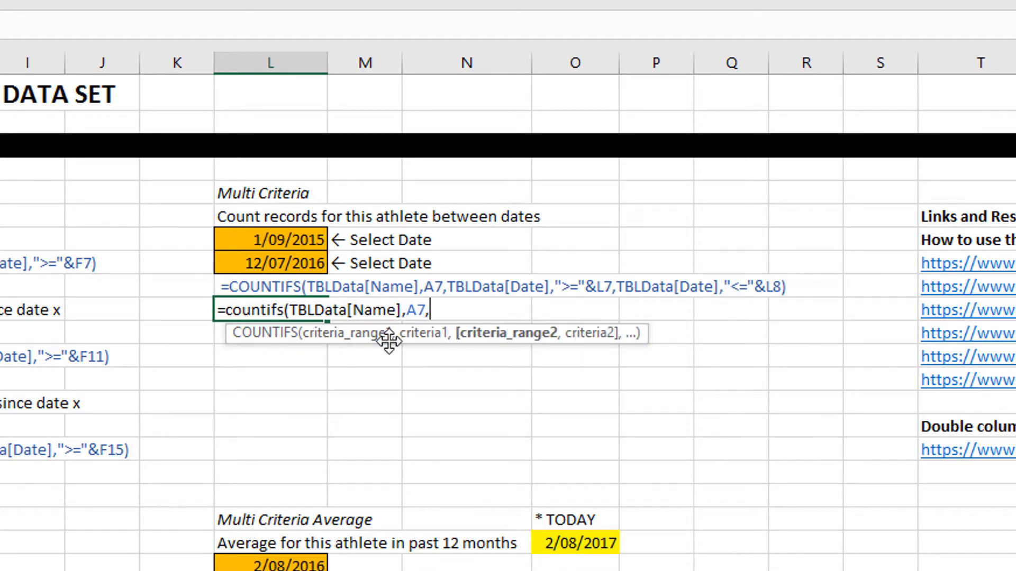
{"action": "type", "text": "tbld"}
Add the start-date criterion TBLData[Date],">="&L7 to the L10 formula.
{"action": "key", "text": "Tab"}
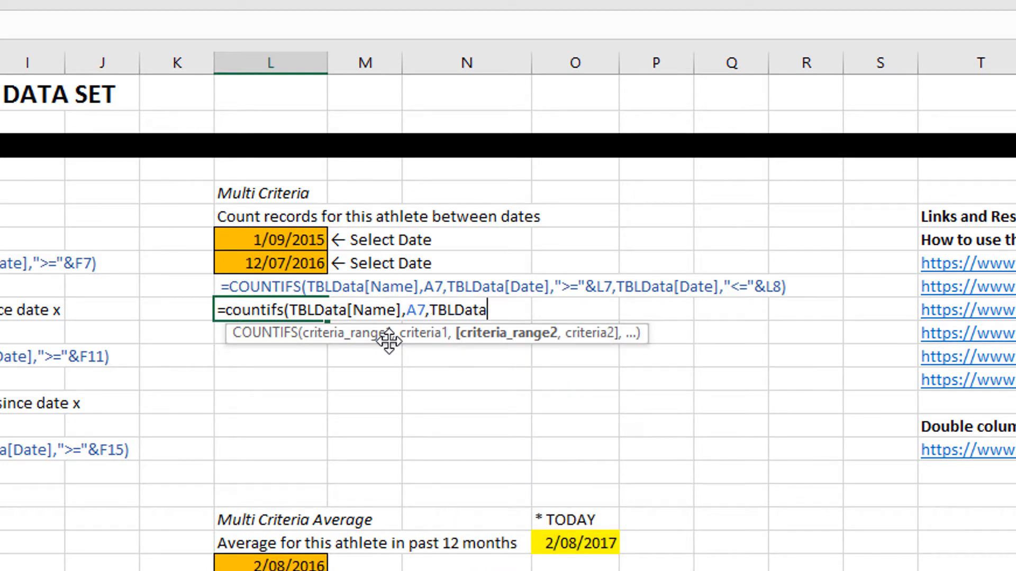
{"action": "type", "text": "[d"}
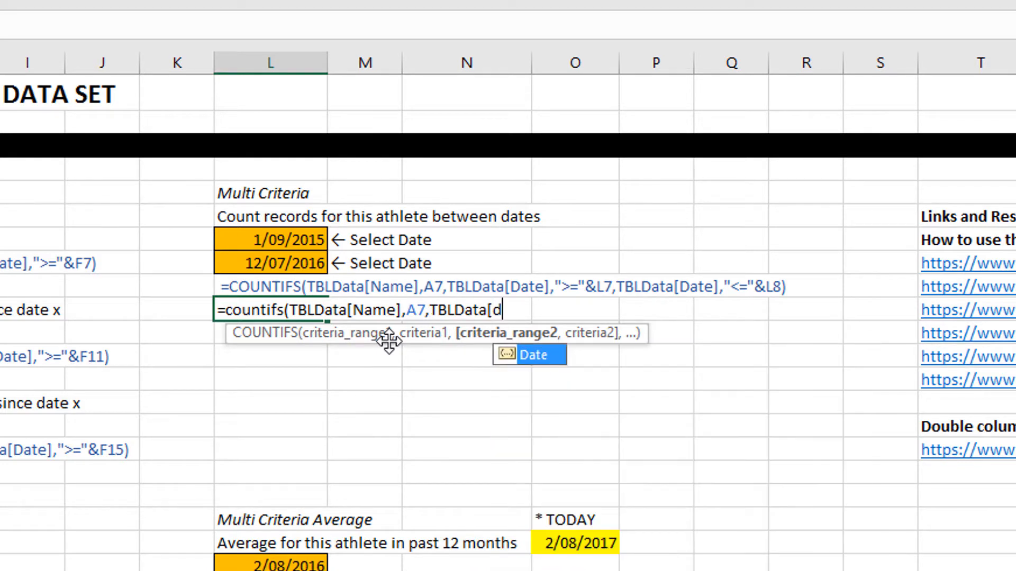
{"action": "key", "text": "Tab"}
{"action": "type", "text": "],"}
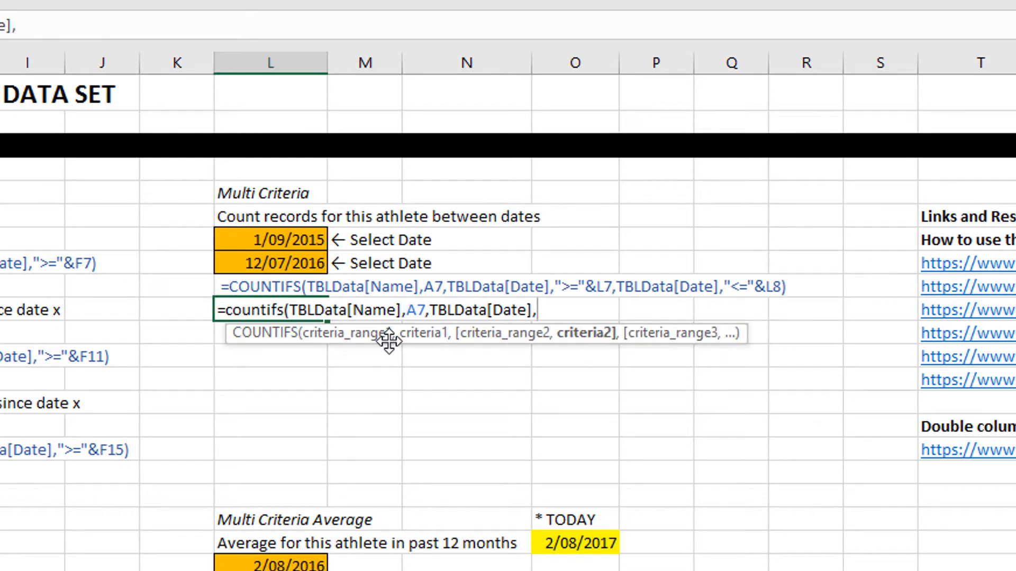
{"action": "type", "text": "\">=\"&"}
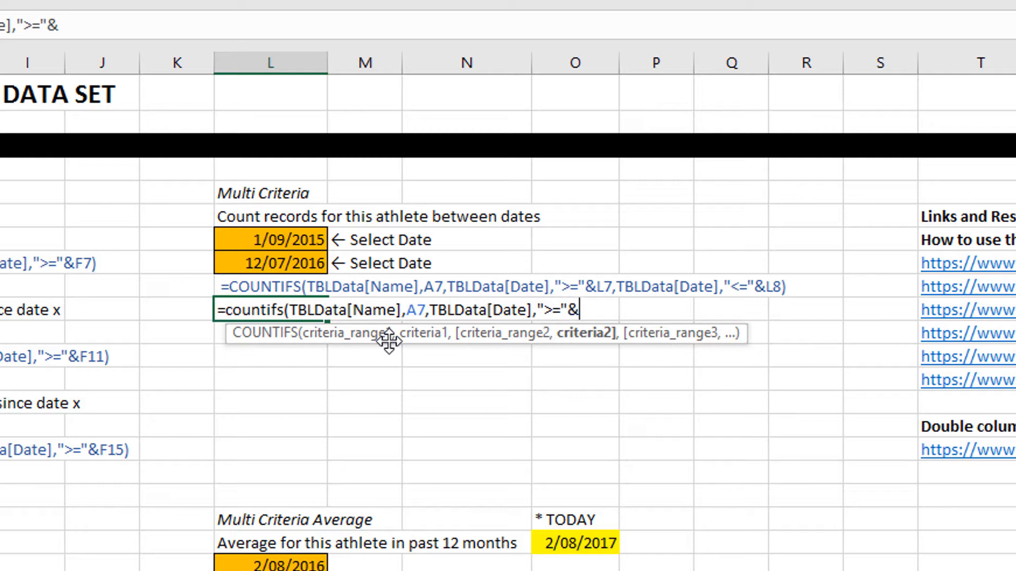
{"action": "left_click", "coordinate": [264, 237]}
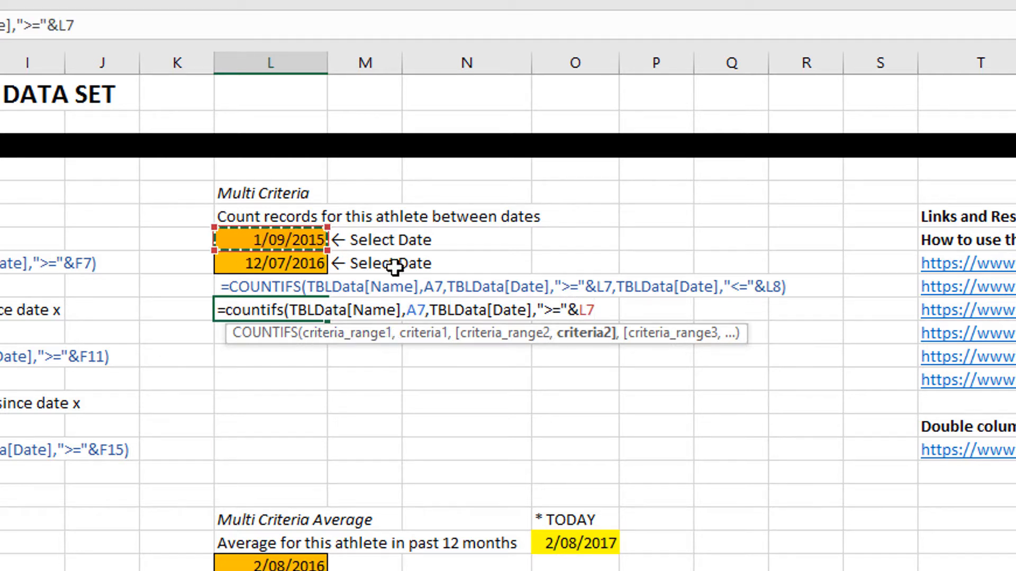
Add the end-date criterion TBLData[Date],"<="&L8 to the L10 formula and enter it.
{"action": "type", "text": ","}
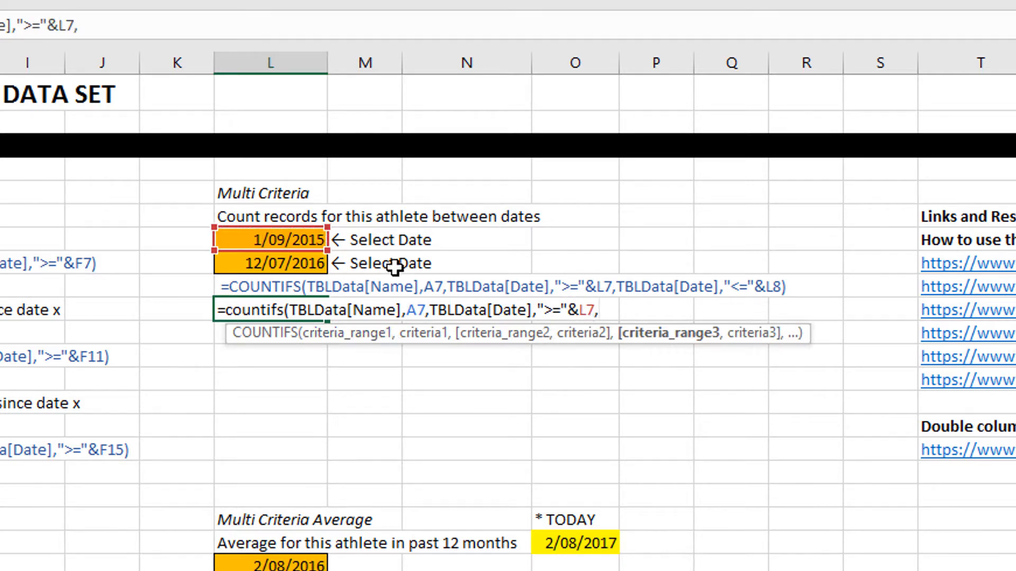
{"action": "type", "text": "tbl"}
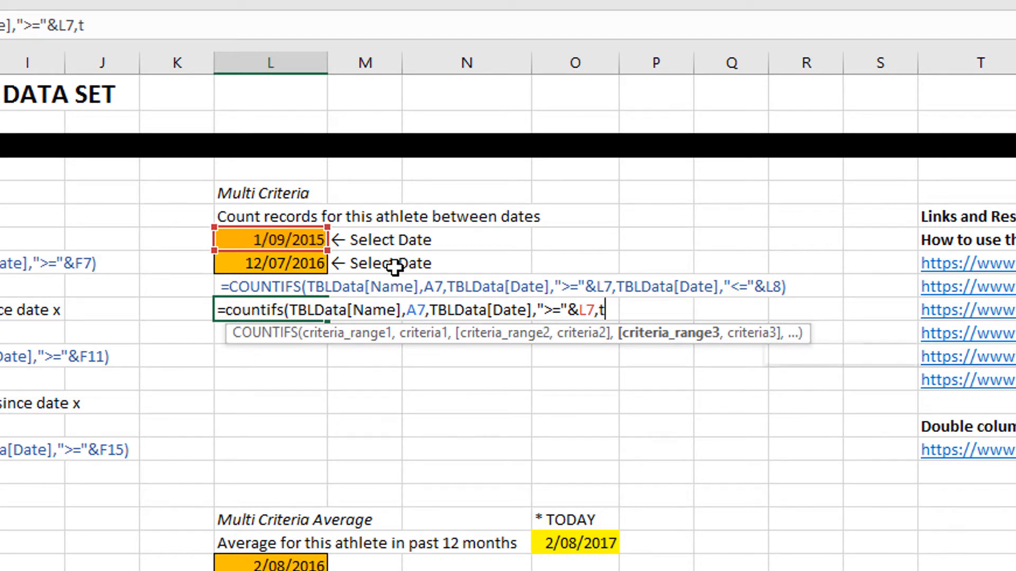
{"action": "key", "text": "Tab"}
{"action": "type", "text": "["}
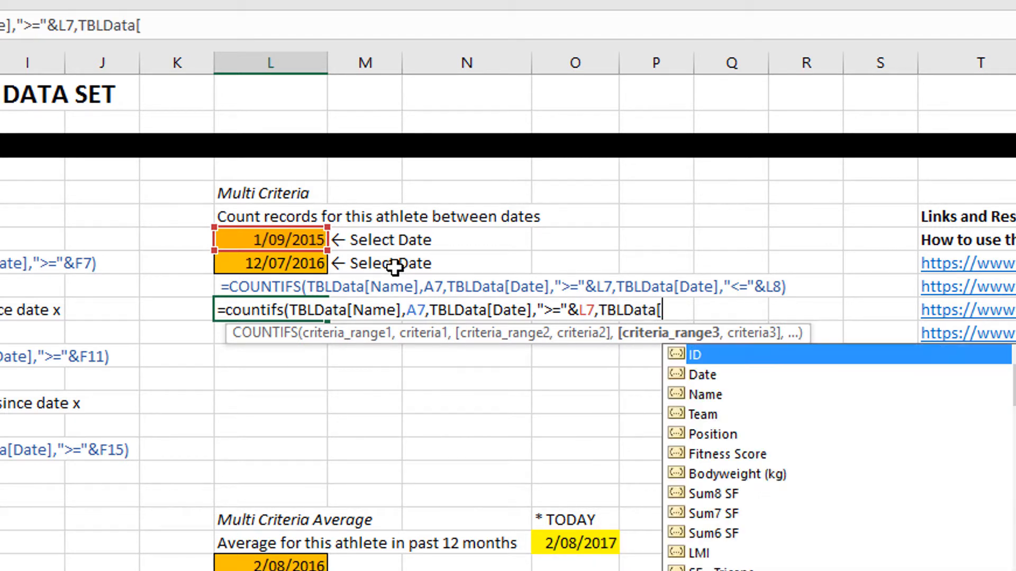
{"action": "key", "text": "Down"}
{"action": "key", "text": "Tab"}
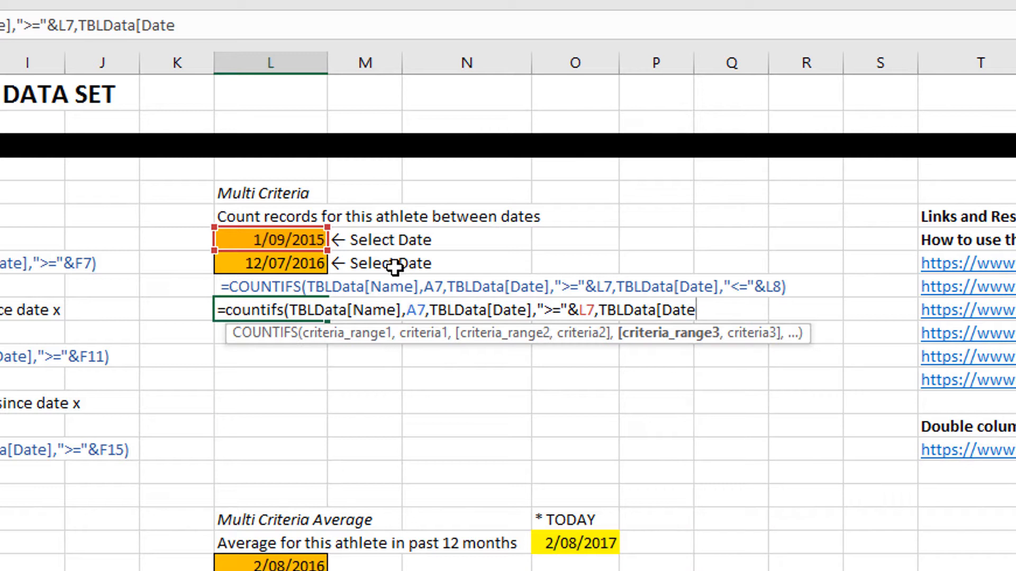
{"action": "type", "text": "],"}
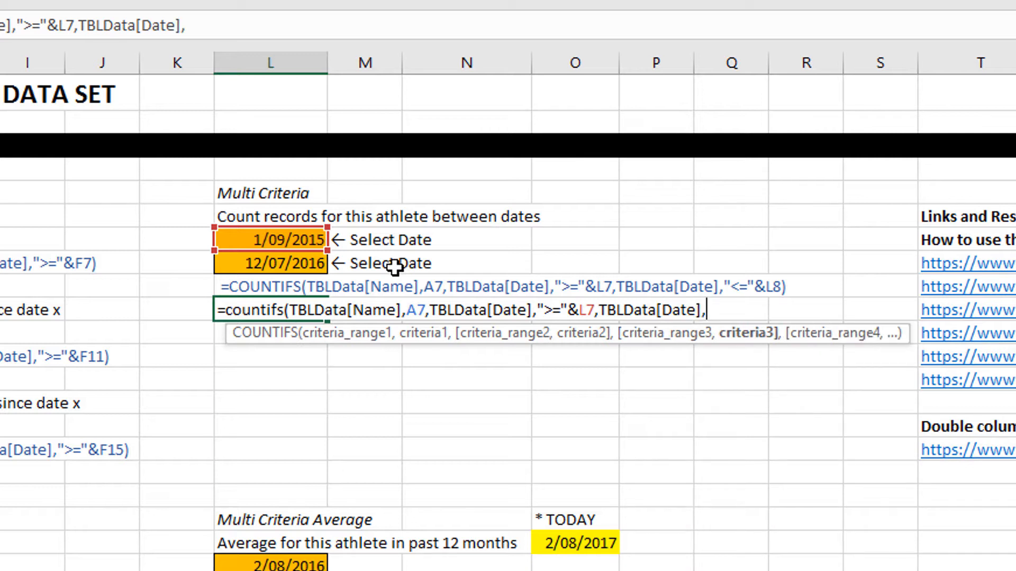
{"action": "type", "text": "\"<=\"&"}
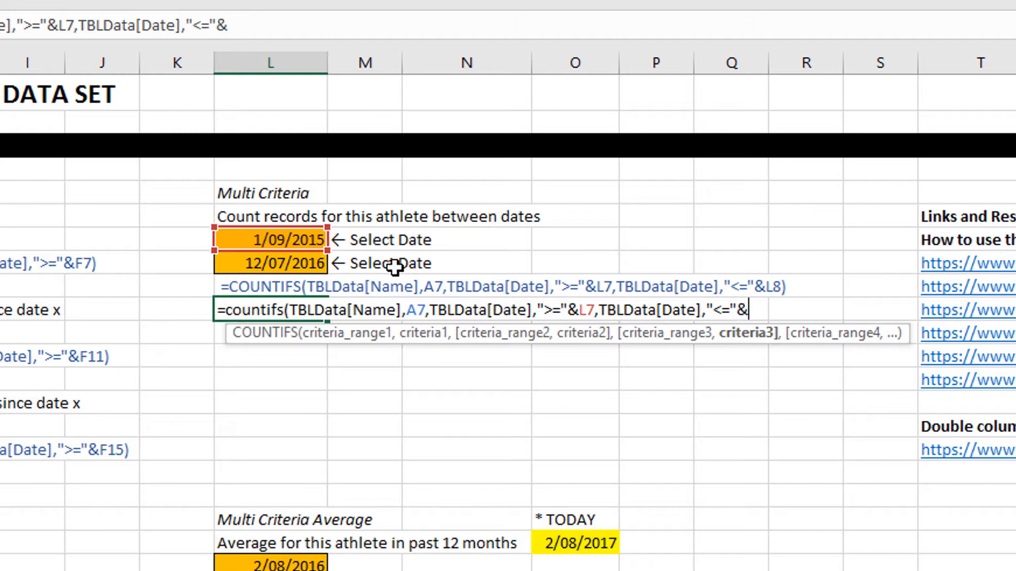
{"action": "left_click", "coordinate": [257, 262]}
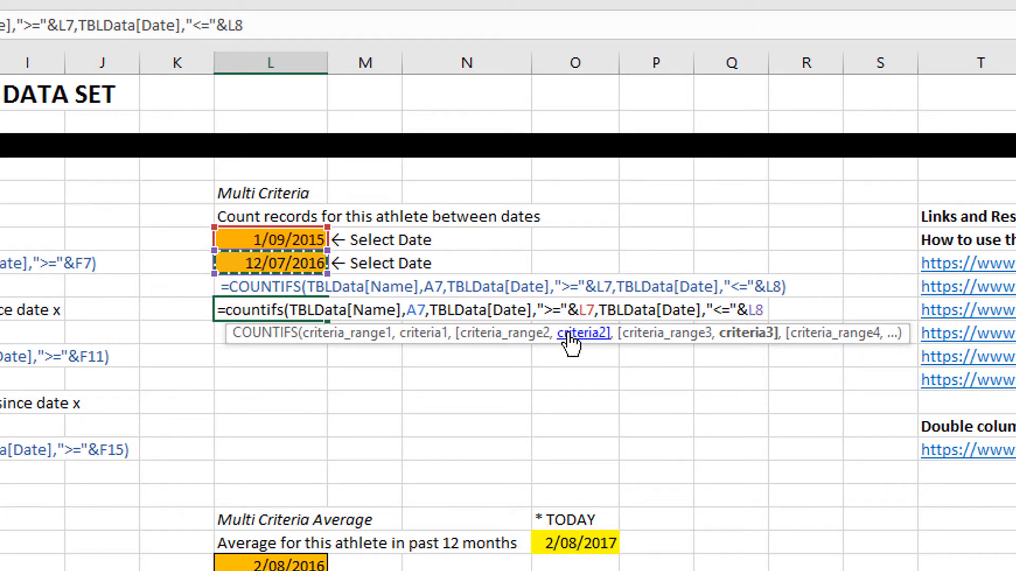
{"action": "type", "text": ")"}
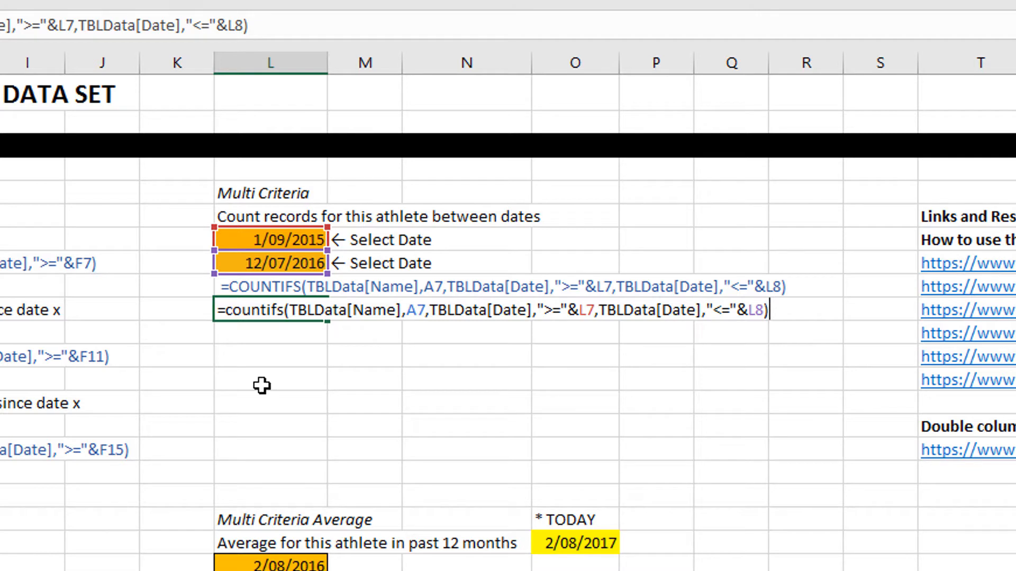
{"action": "key", "text": "Return"}
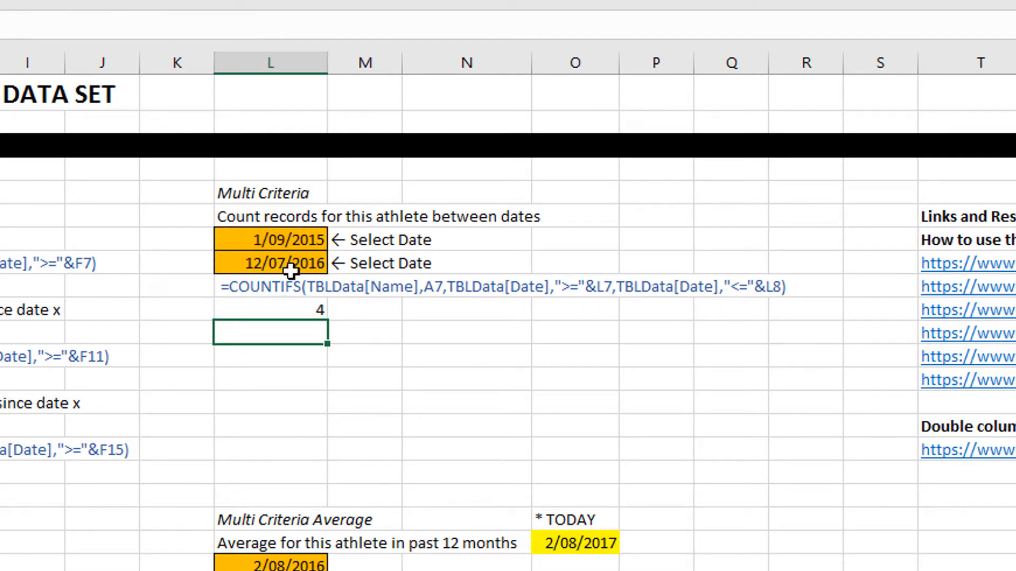
Set the start date in L7 to 1/09/2014 and return to the count in L10.
{"action": "left_click", "coordinate": [308, 239]}
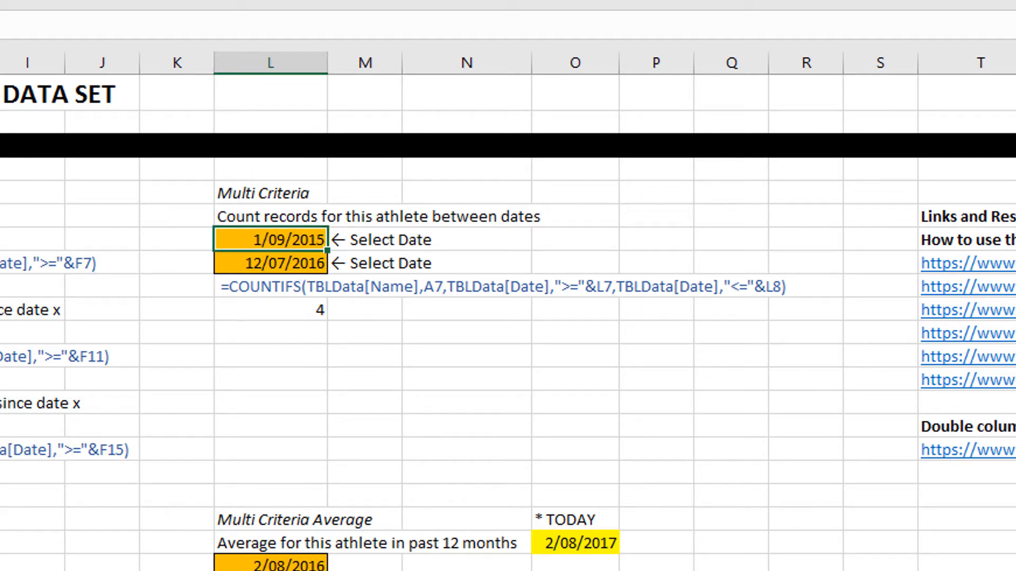
{"action": "key", "text": "F2"}
{"action": "key", "text": "BackSpace"}
{"action": "type", "text": "4"}
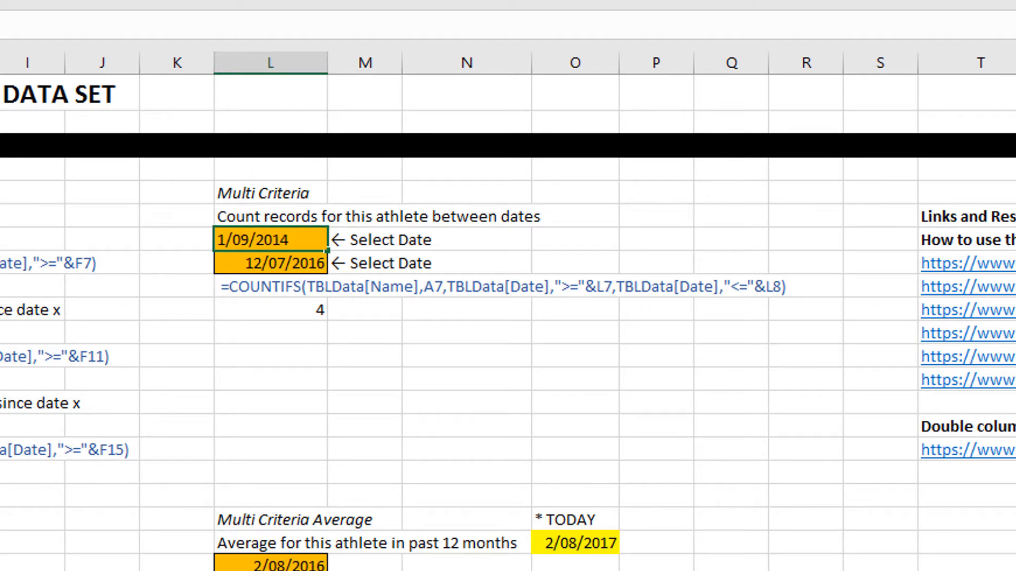
{"action": "key", "text": "Return"}
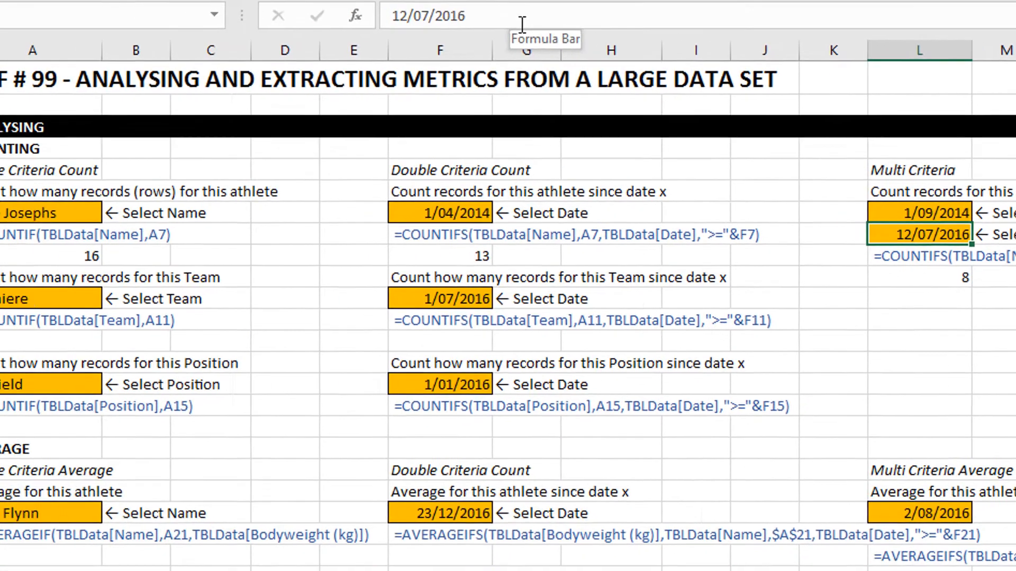
{"action": "key", "text": "Down"}
{"action": "key", "text": "Down"}
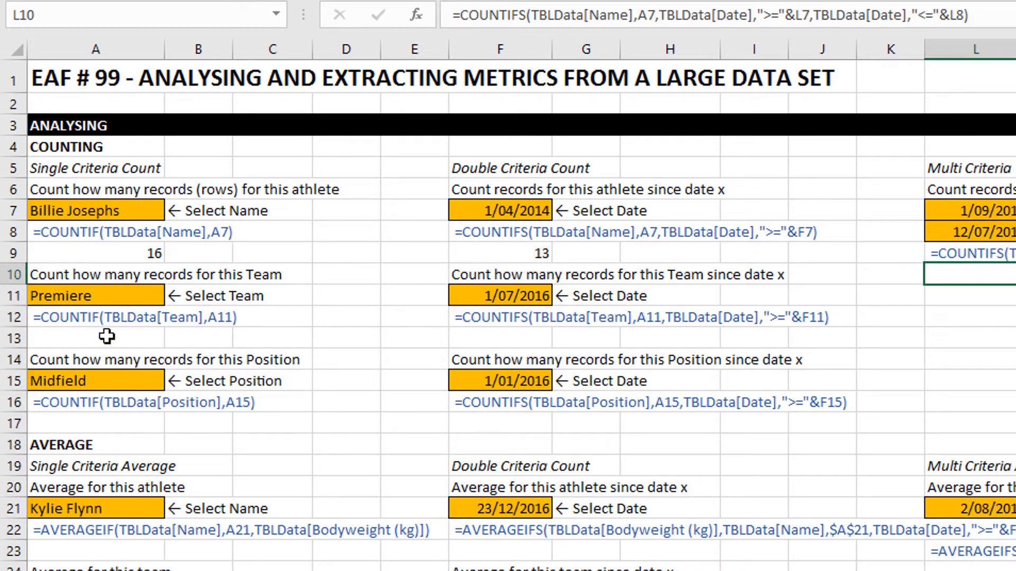
Start a COUNTIFS formula in F13 that matches TBLData[Team] to the team selected in A11.
{"action": "left_click", "coordinate": [500, 338]}
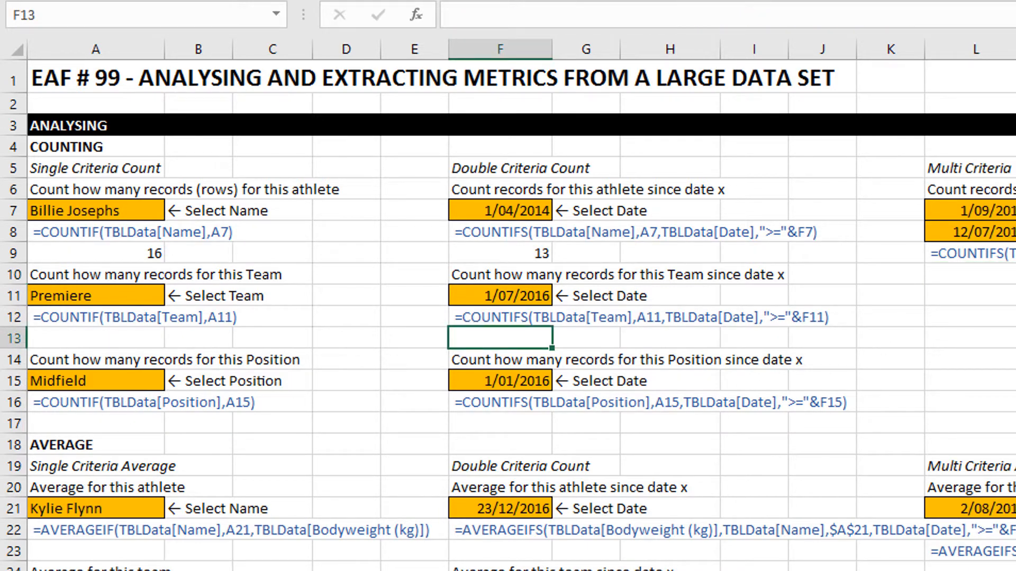
{"action": "type", "text": "=co"}
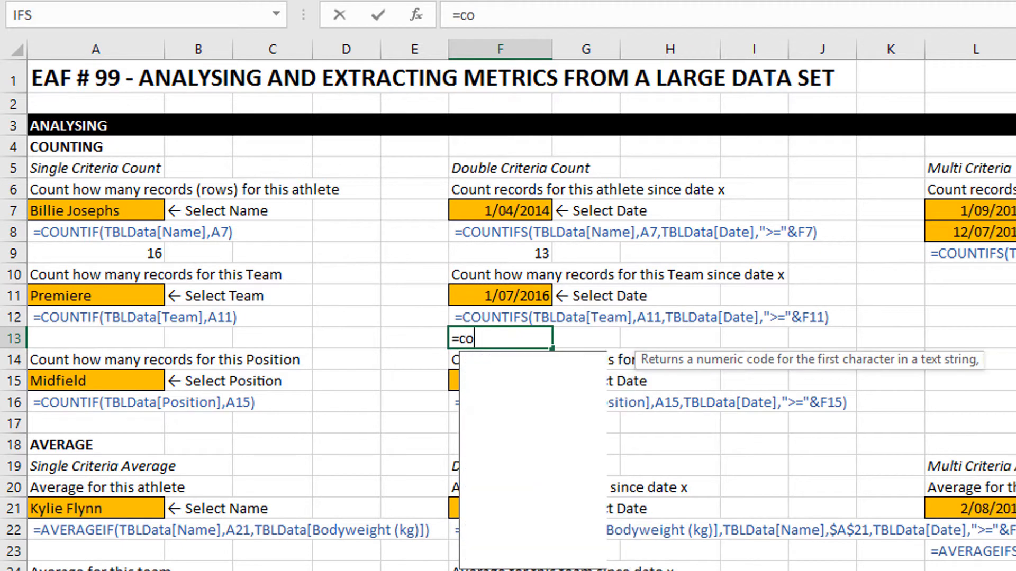
{"action": "type", "text": "untifs("}
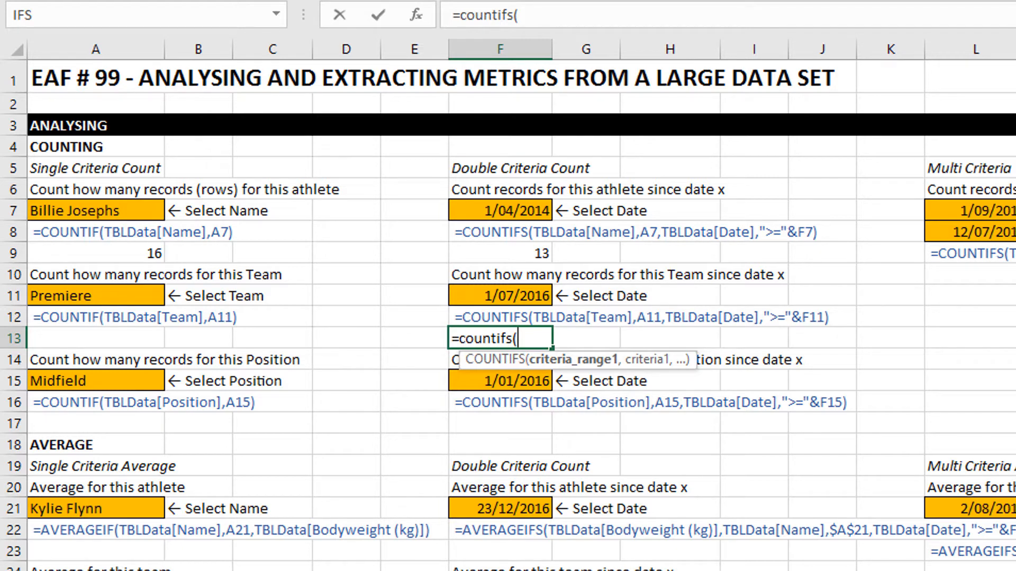
{"action": "type", "text": "tbld"}
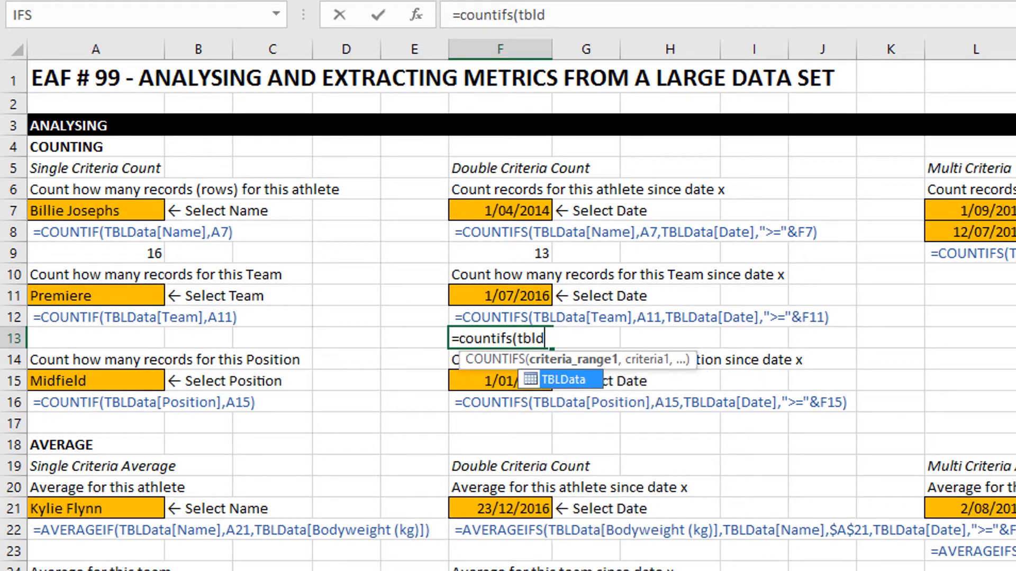
{"action": "key", "text": "Tab"}
{"action": "type", "text": "["}
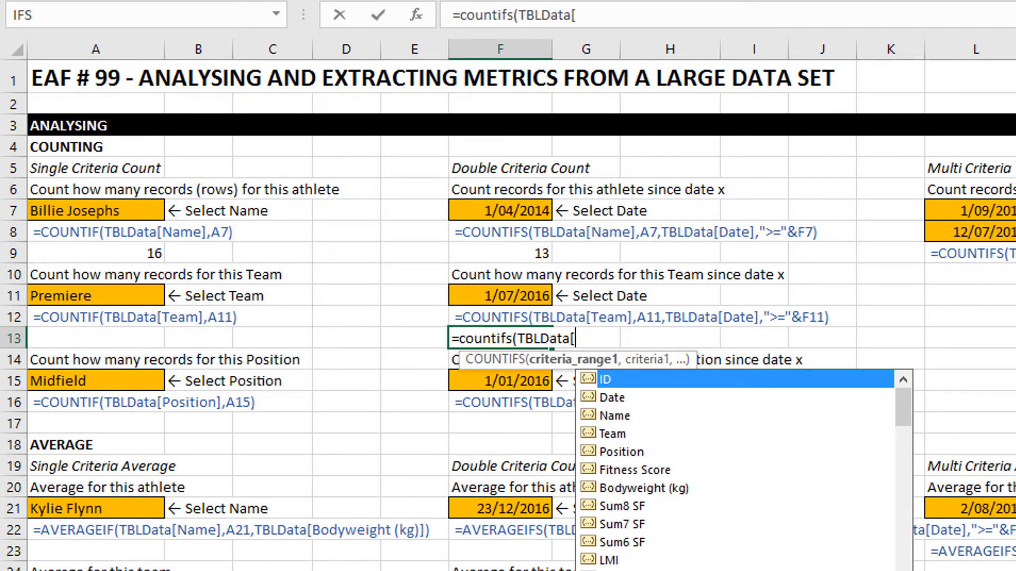
{"action": "key", "text": "Down"}
{"action": "key", "text": "Down"}
{"action": "key", "text": "Down"}
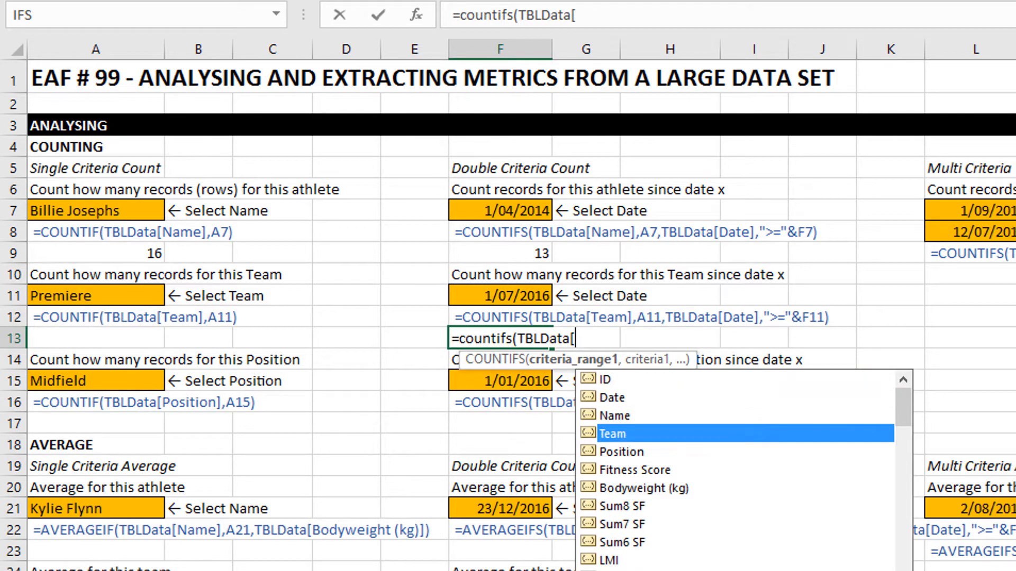
{"action": "key", "text": "Tab"}
{"action": "type", "text": "]"}
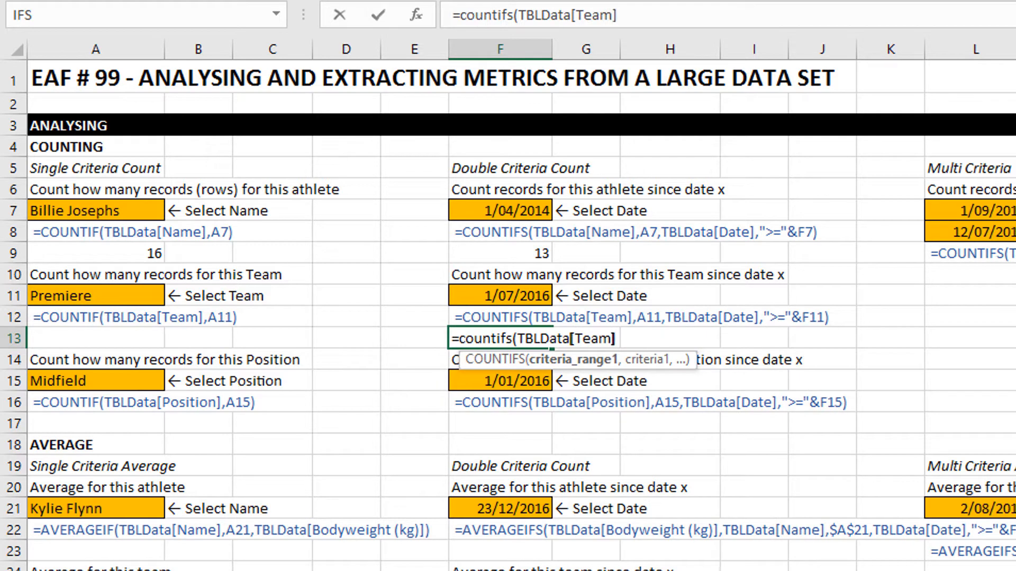
{"action": "type", "text": ","}
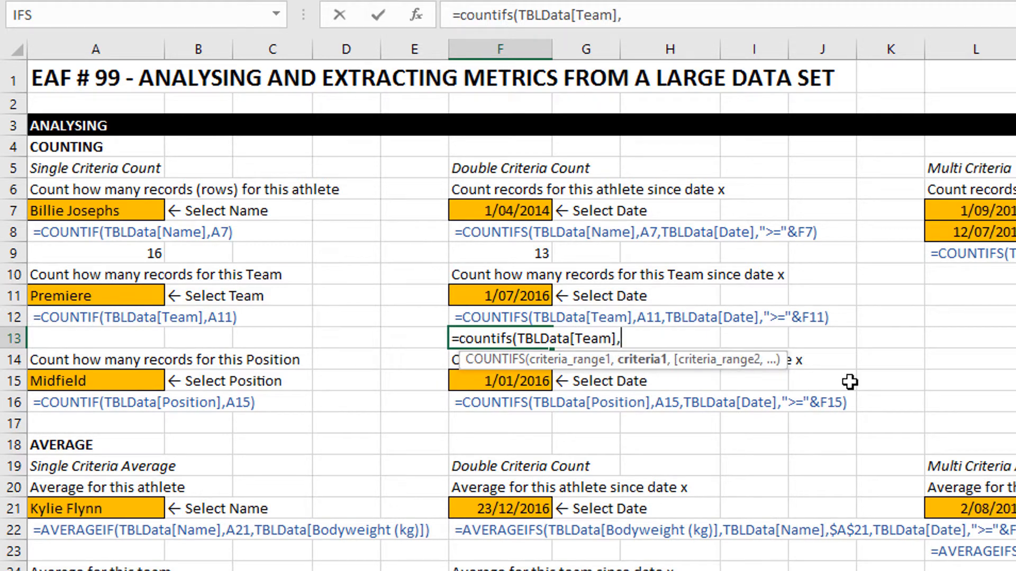
{"action": "left_click", "coordinate": [56, 294]}
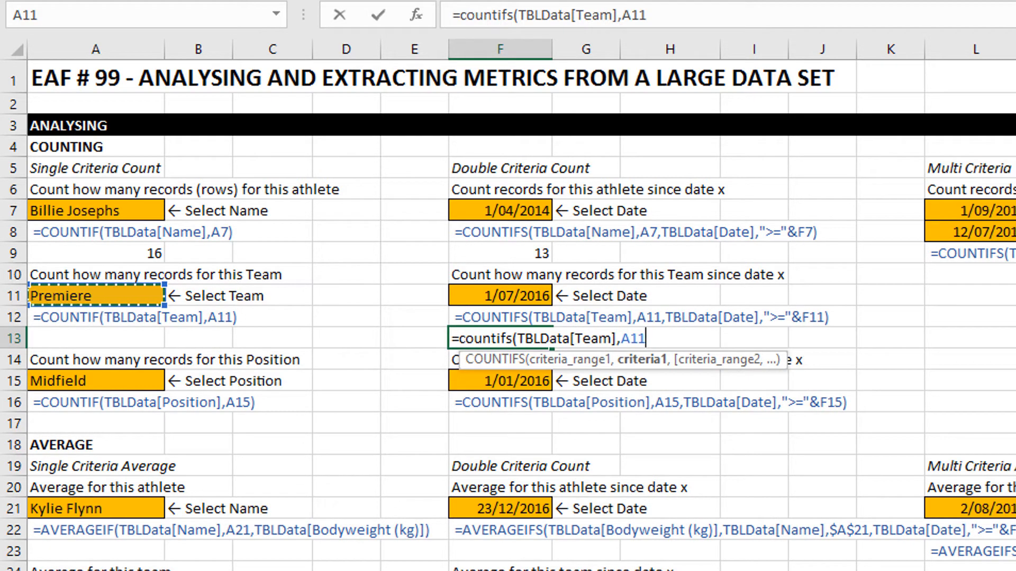
Add the date criterion TBLData[Date],">="&F11 to the F13 formula and enter it.
{"action": "type", "text": ","}
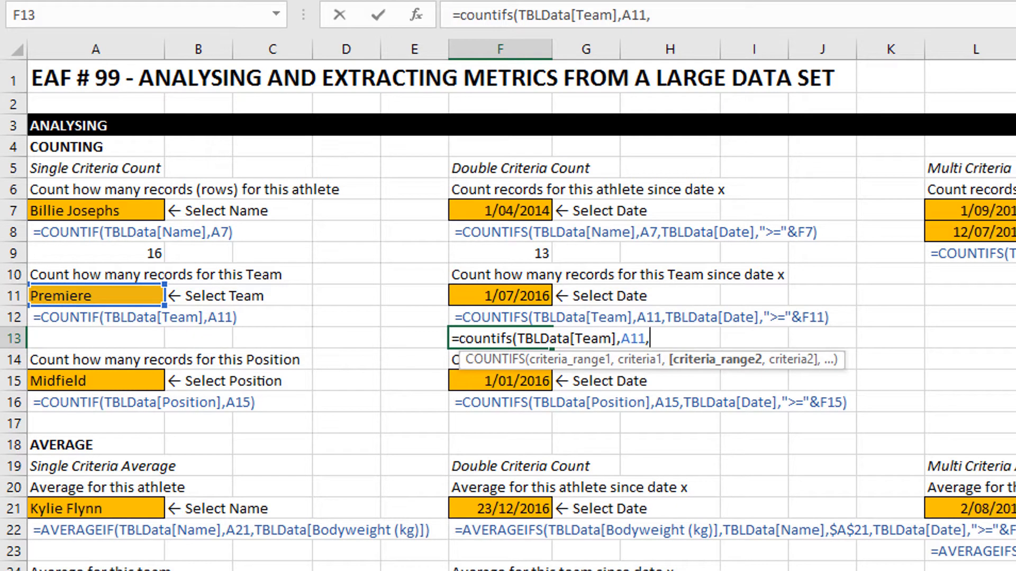
{"action": "type", "text": "tbl"}
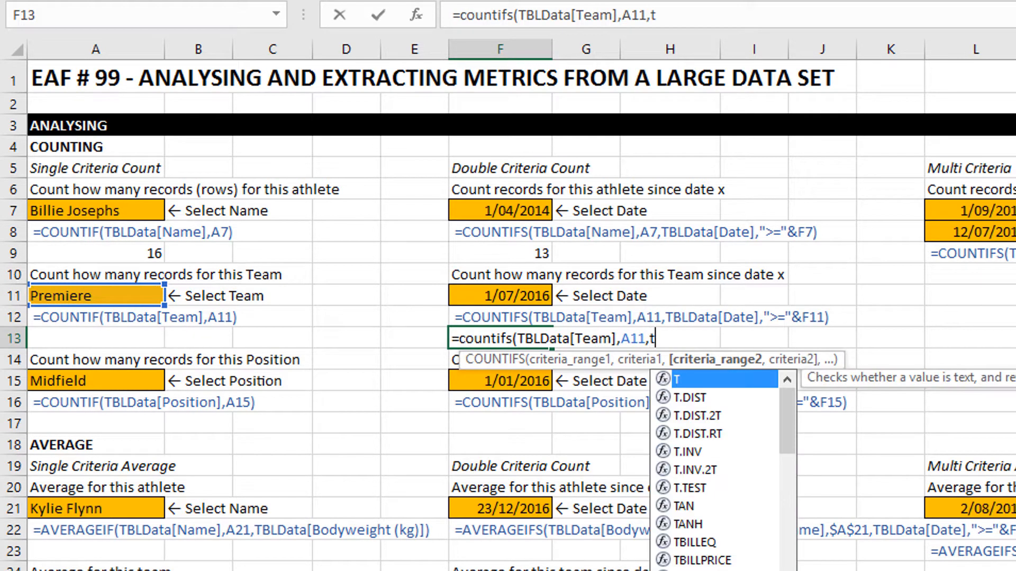
{"action": "key", "text": "Tab"}
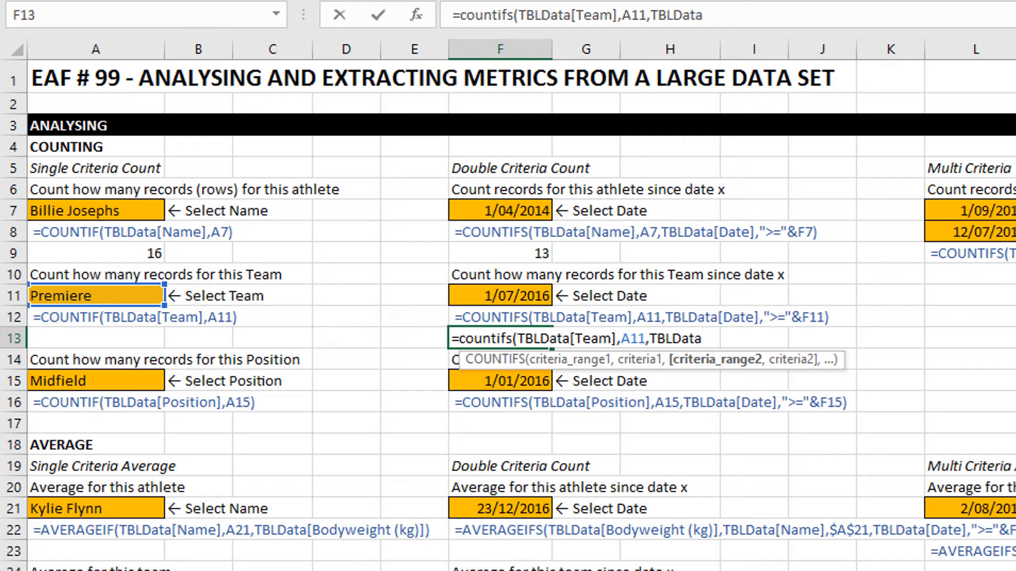
{"action": "type", "text": "["}
{"action": "key", "text": "Down"}
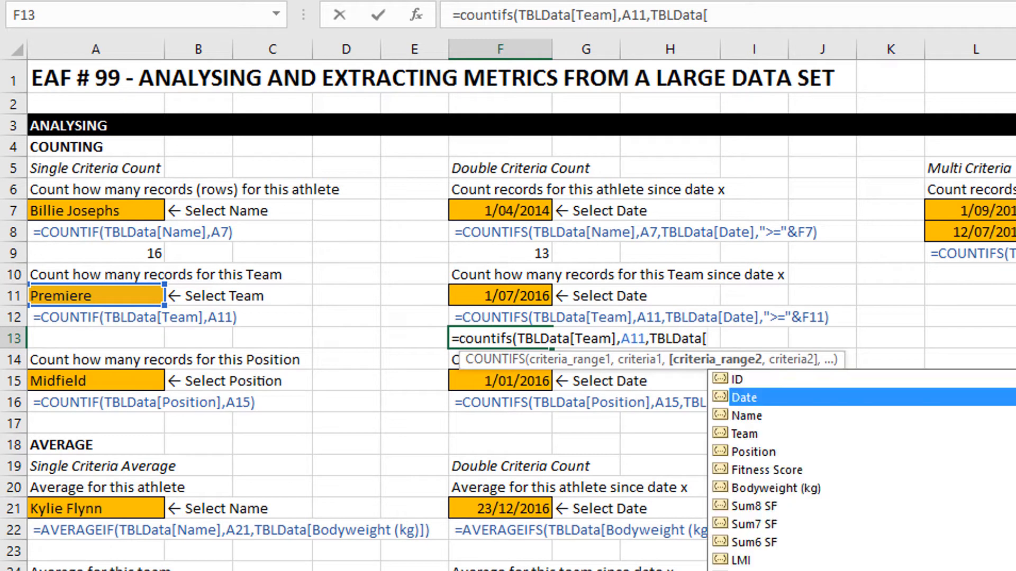
{"action": "key", "text": "Tab"}
{"action": "type", "text": "],"}
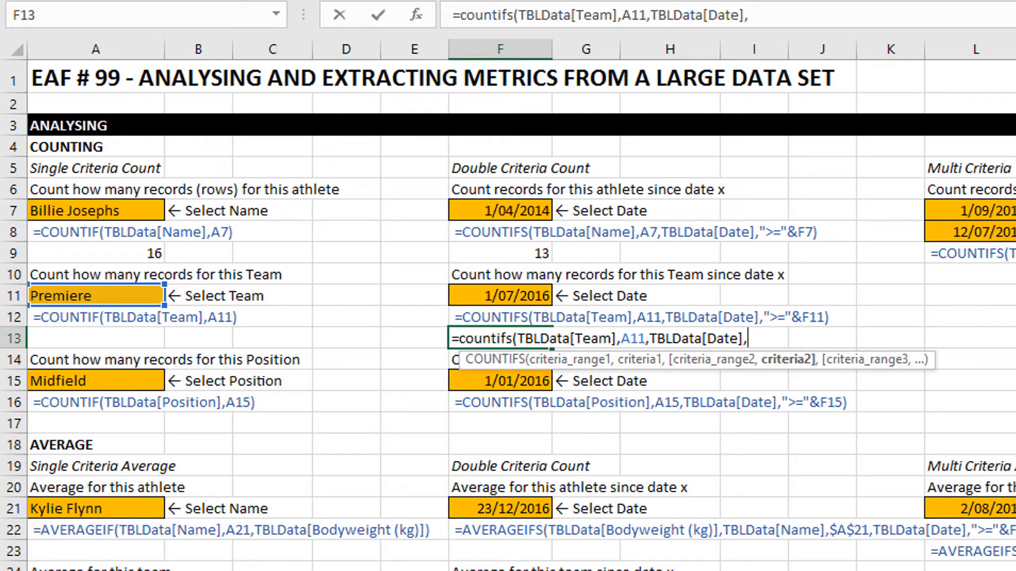
{"action": "type", "text": "\">=\"&"}
{"action": "left_click", "coordinate": [492, 296]}
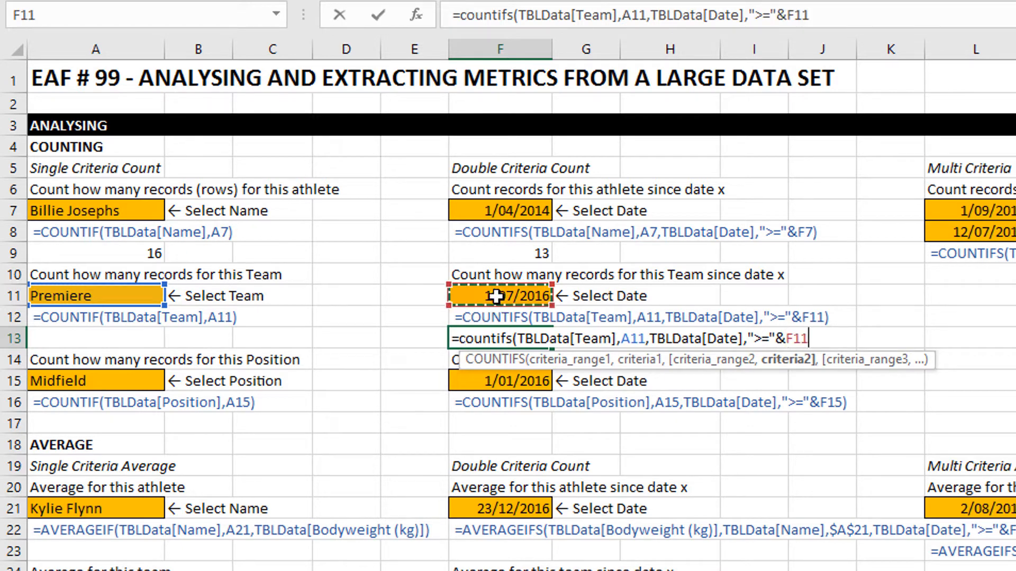
{"action": "type", "text": ")"}
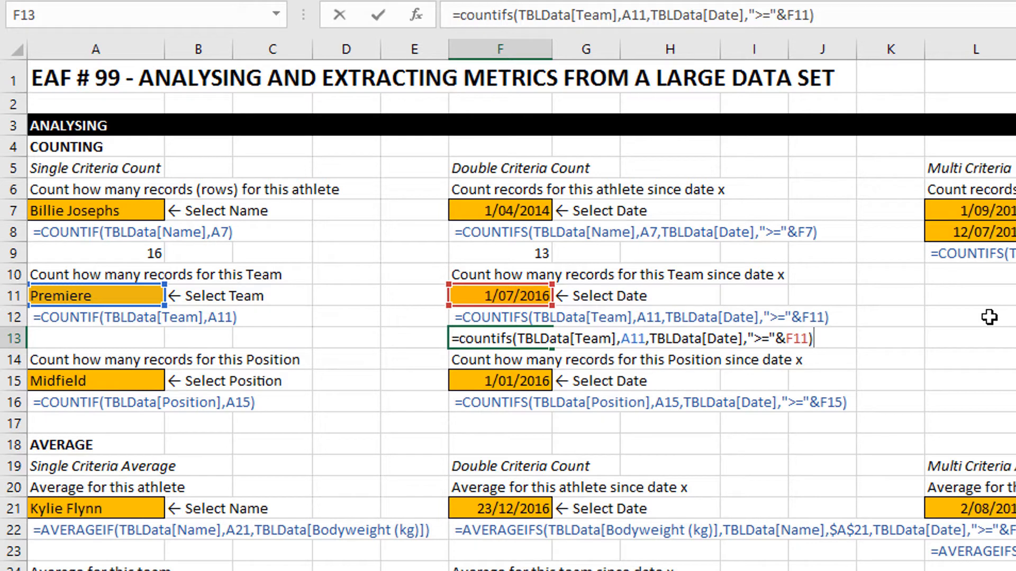
{"action": "key", "text": "Return"}
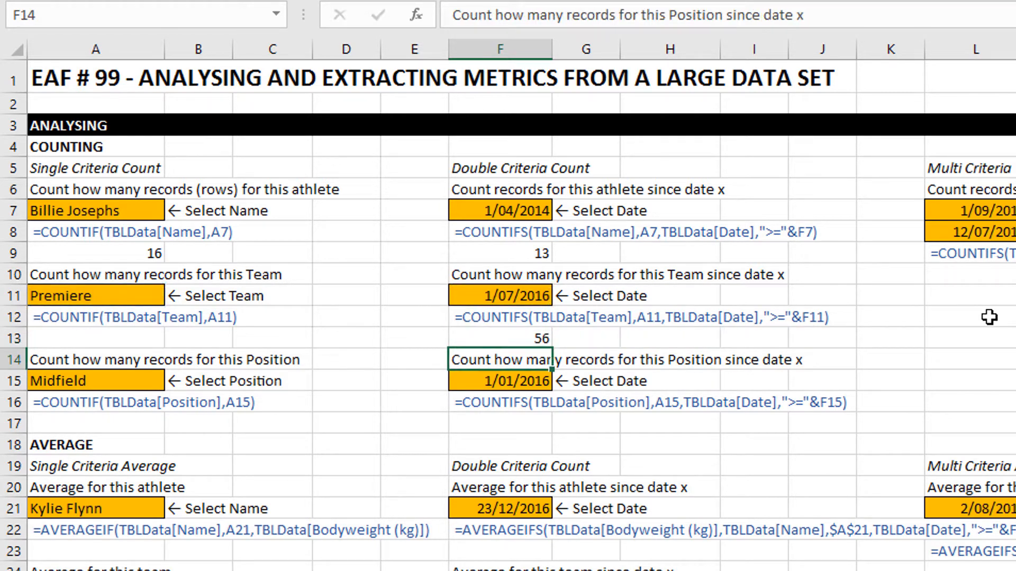
Start a COUNTIFS formula in F17 that matches TBLData[Position] to the position selected in A15.
{"action": "key", "text": "Down"}
{"action": "key", "text": "Down"}
{"action": "key", "text": "Down"}
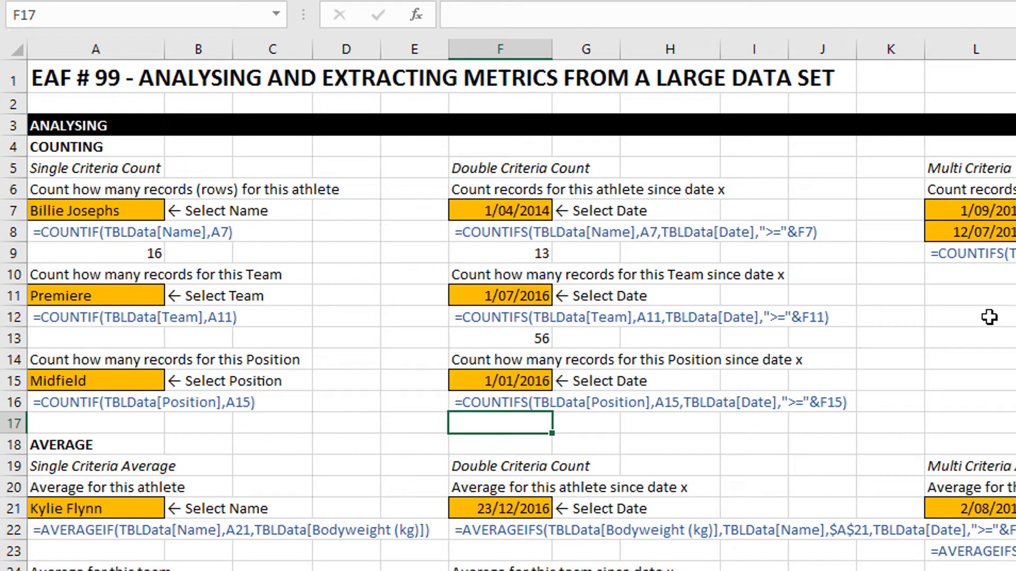
{"action": "type", "text": "=countif"}
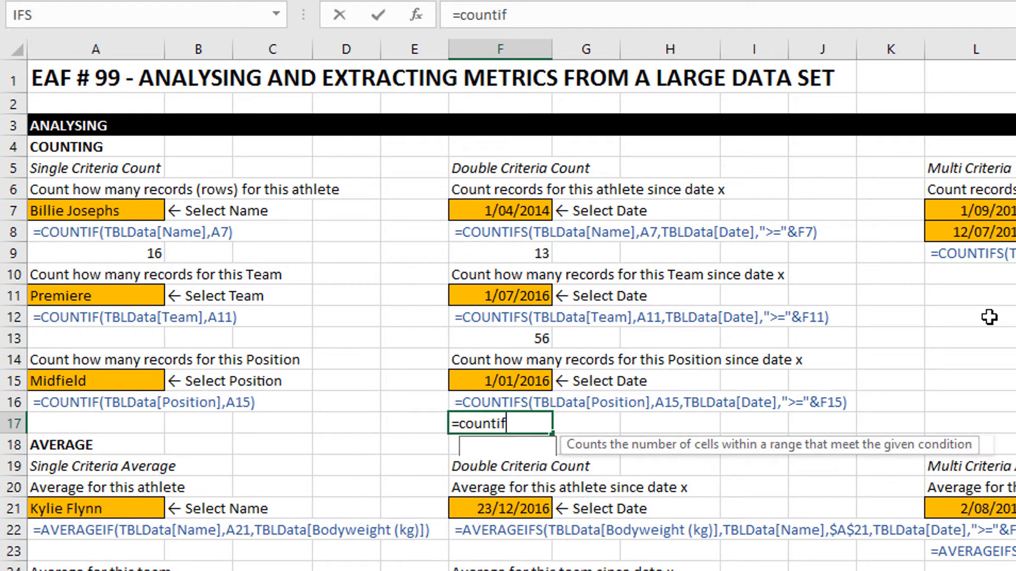
{"action": "type", "text": "s("}
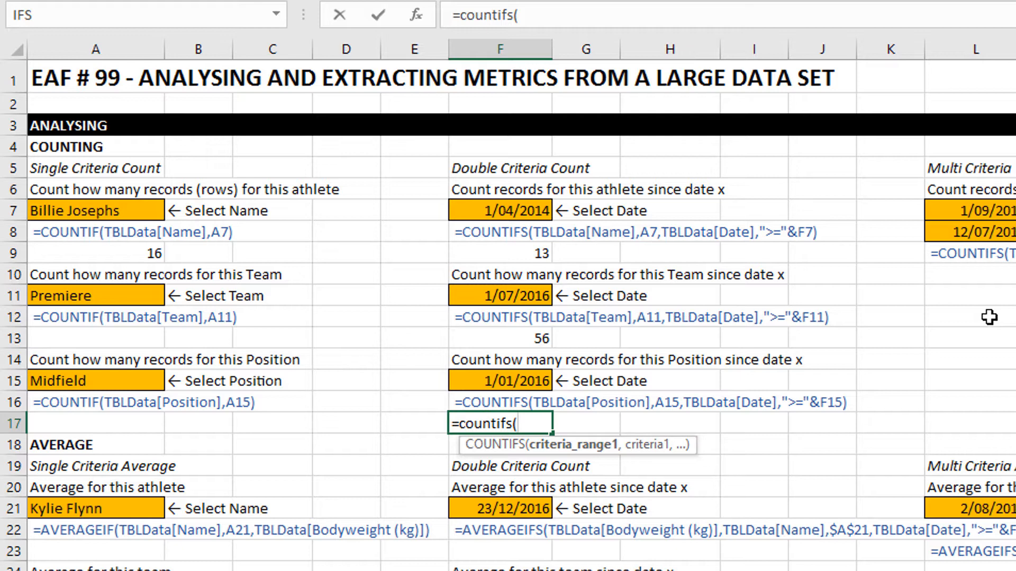
{"action": "type", "text": "tbl"}
{"action": "key", "text": "Tab"}
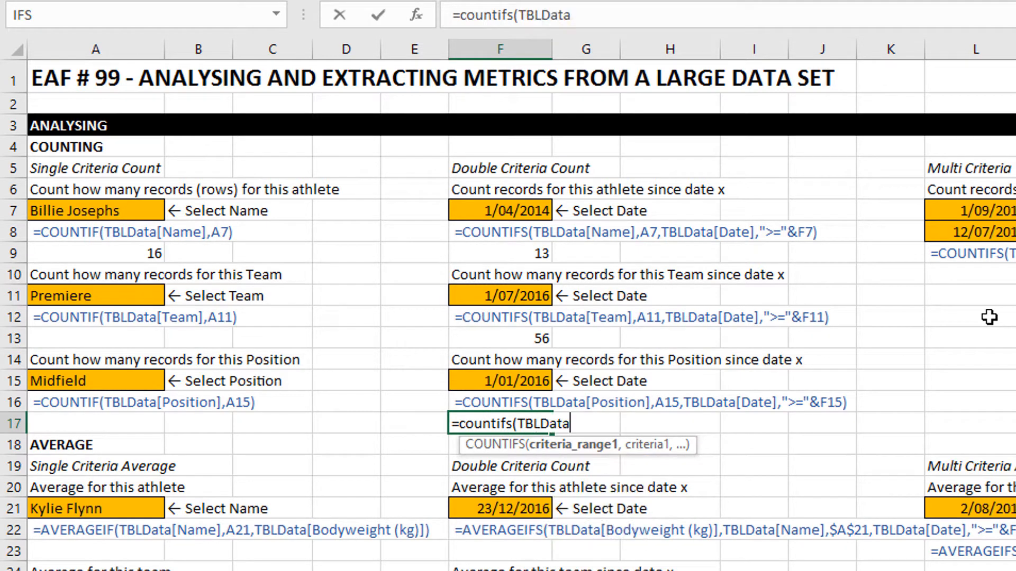
{"action": "type", "text": "["}
{"action": "key", "text": "Down"}
{"action": "key", "text": "Down"}
{"action": "key", "text": "Down"}
{"action": "key", "text": "Down"}
{"action": "key", "text": "Tab"}
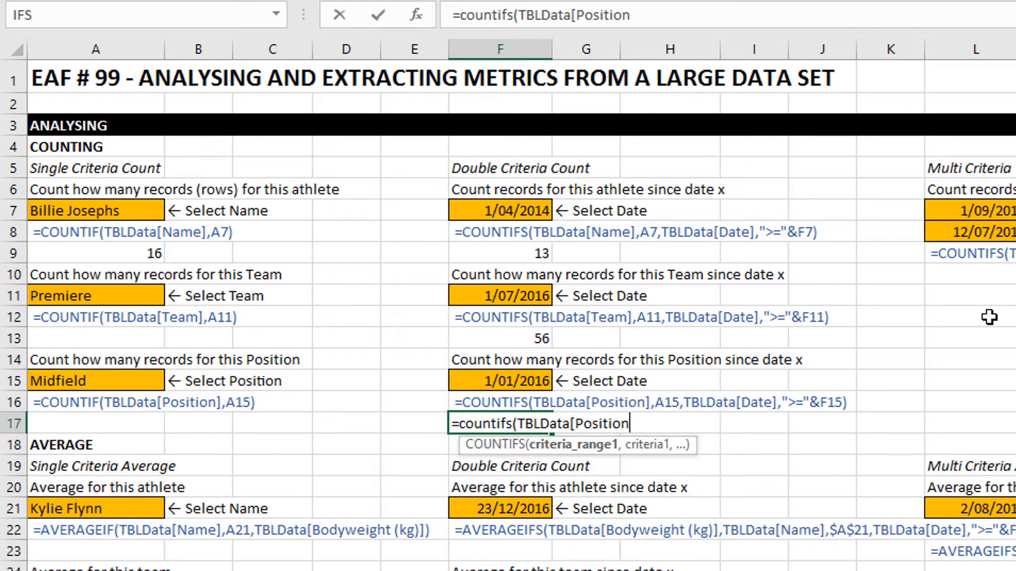
{"action": "type", "text": "],"}
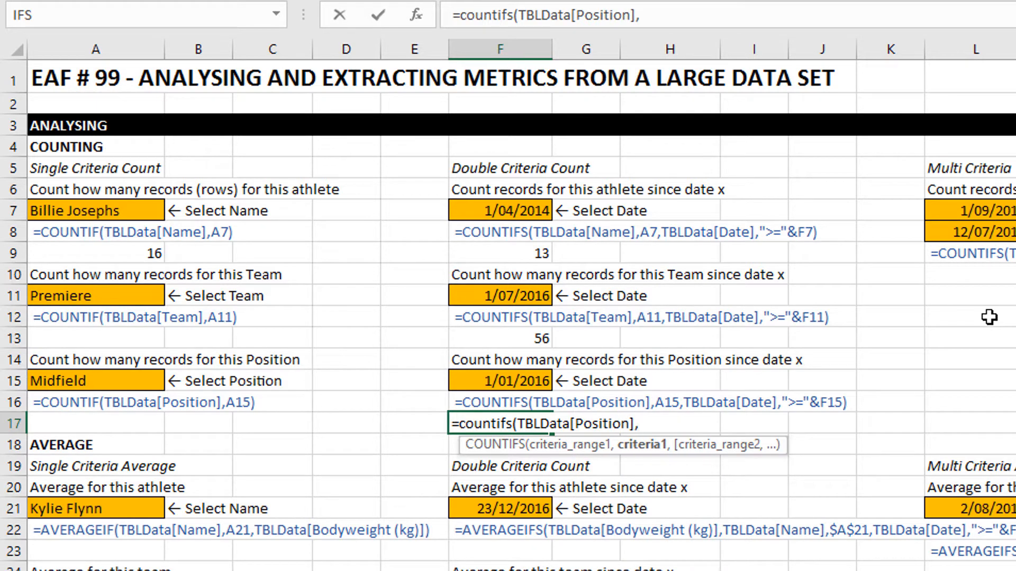
{"action": "left_click", "coordinate": [64, 380]}
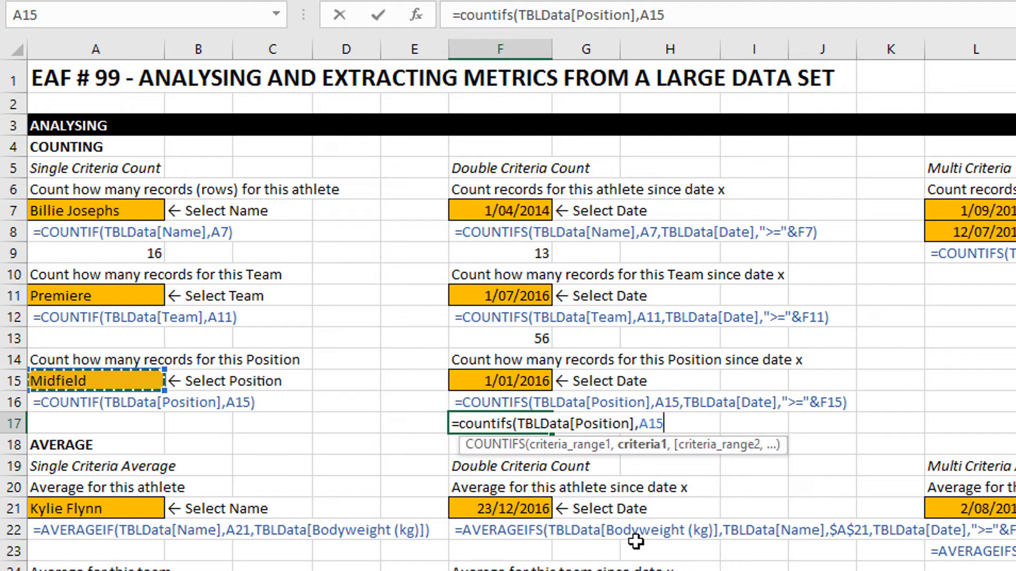
Add the date criterion TBLData[Date],">="&F15 to the F17 formula and enter it.
{"action": "type", "text": ","}
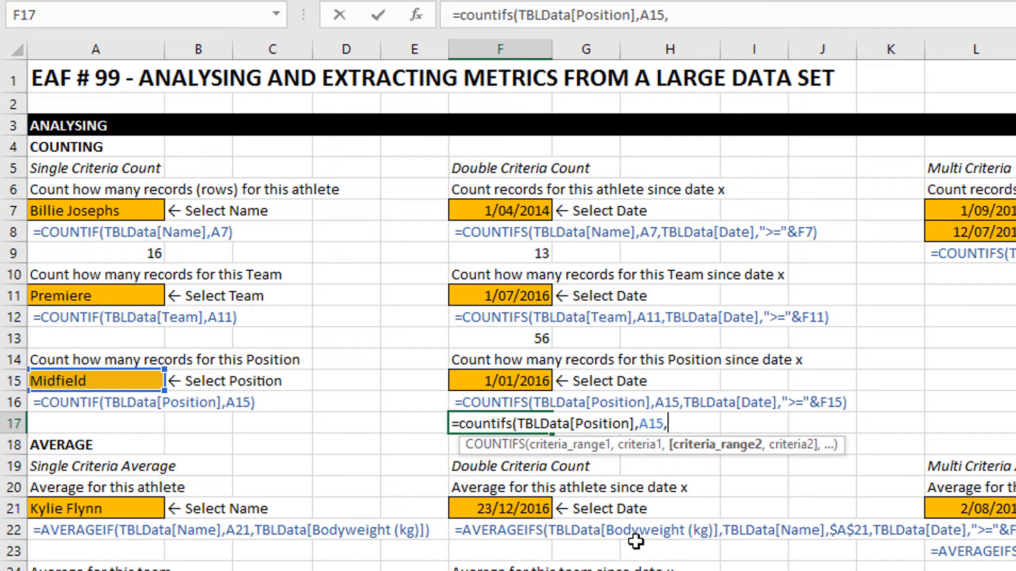
{"action": "type", "text": "tbl"}
{"action": "key", "text": "Tab"}
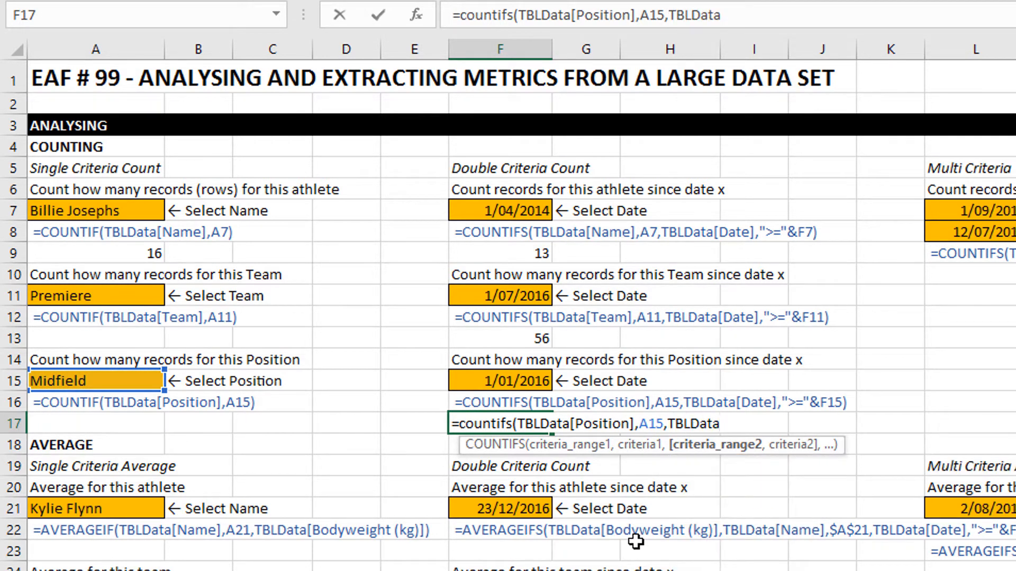
{"action": "type", "text": "["}
{"action": "key", "text": "Tab"}
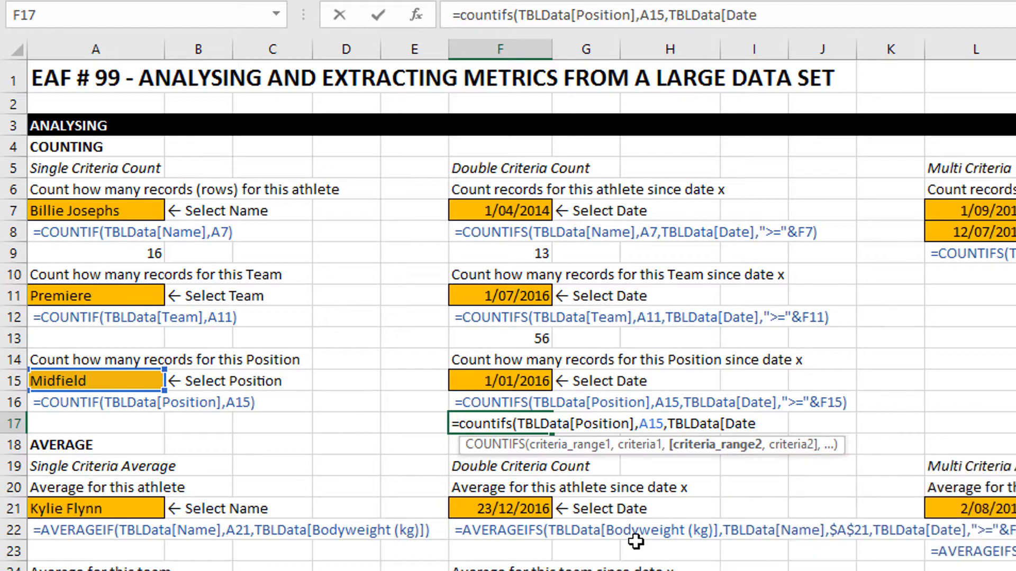
{"action": "type", "text": "],"}
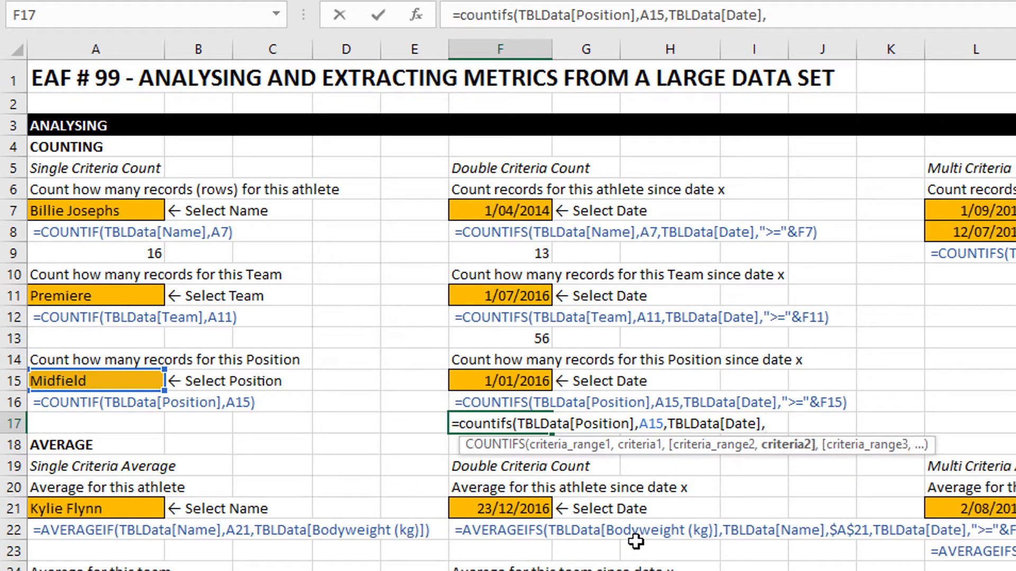
{"action": "type", "text": "\">=\"&"}
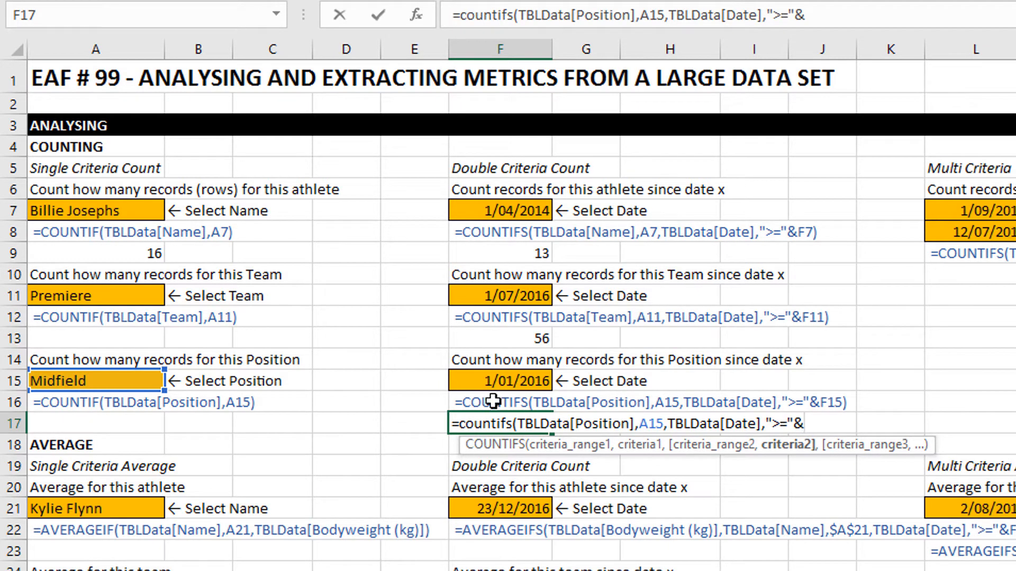
{"action": "left_click", "coordinate": [498, 381]}
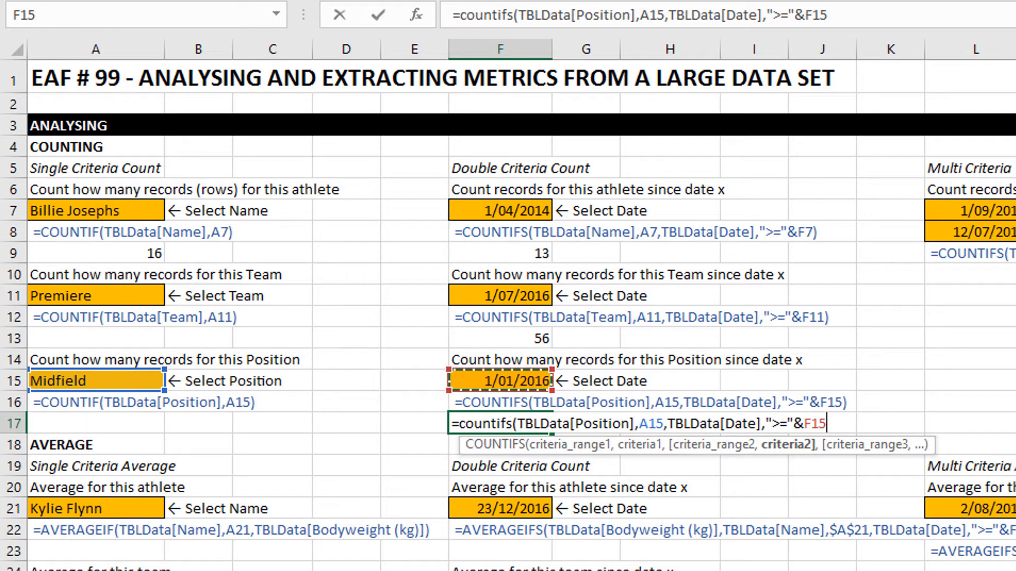
{"action": "type", "text": ")"}
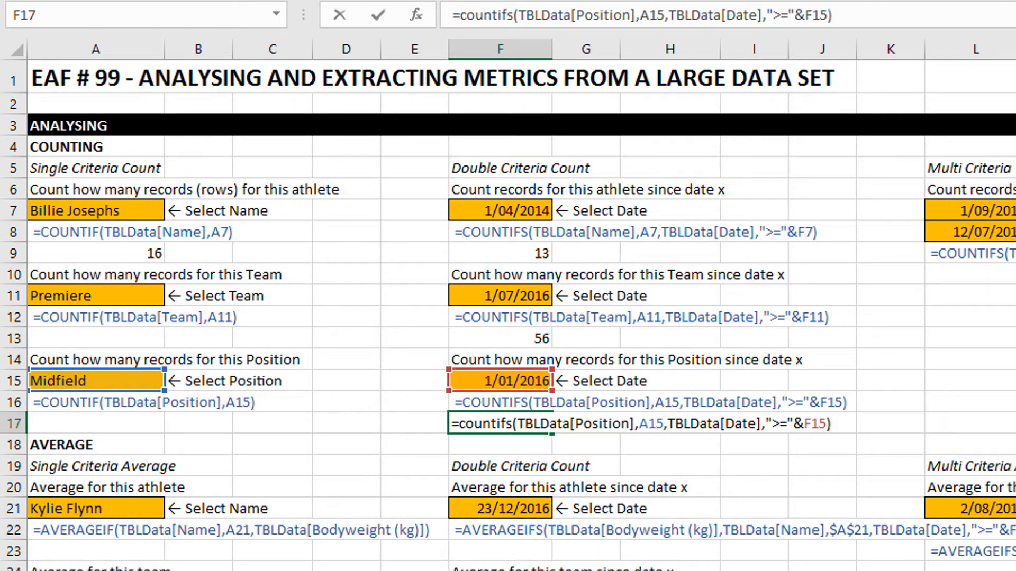
{"action": "key", "text": "Return"}
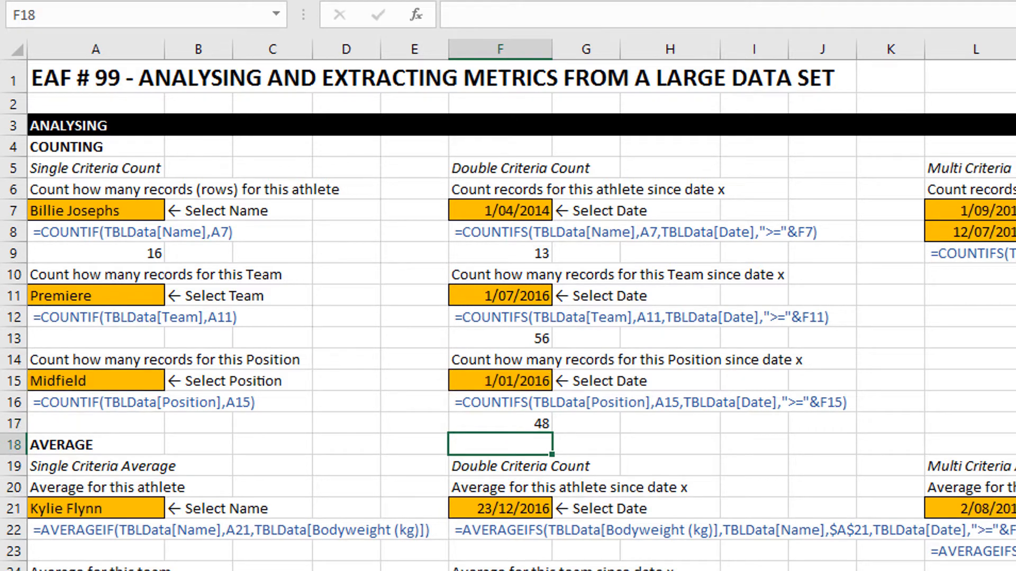
Start an AVERAGEIF formula in A23 that matches TBLData[Name] to the athlete selected in A21.
{"action": "scroll", "coordinate": [209, 442], "scroll_direction": "down", "scroll_amount": 5}
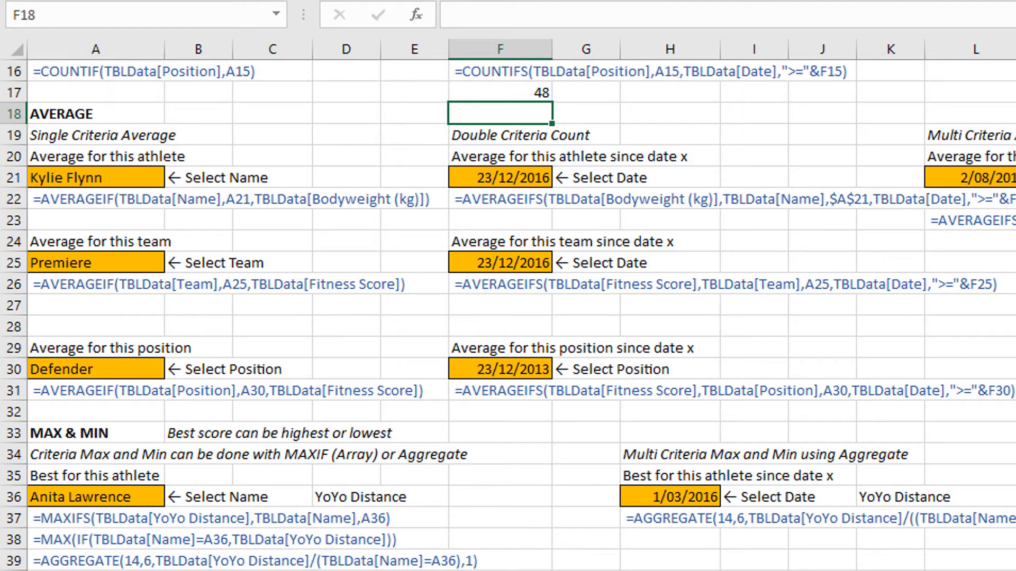
{"action": "left_click", "coordinate": [74, 218]}
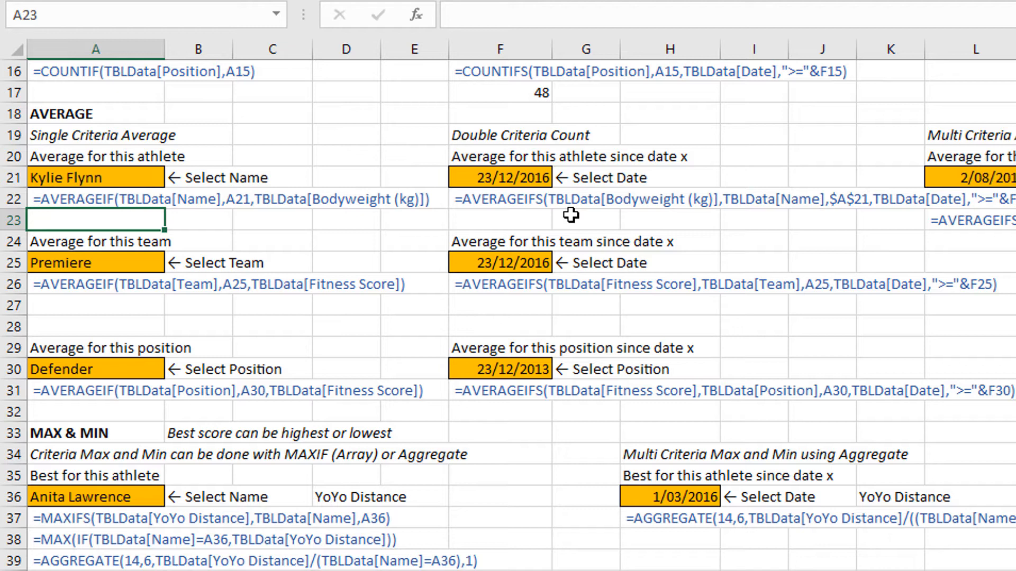
{"action": "type", "text": "=avera"}
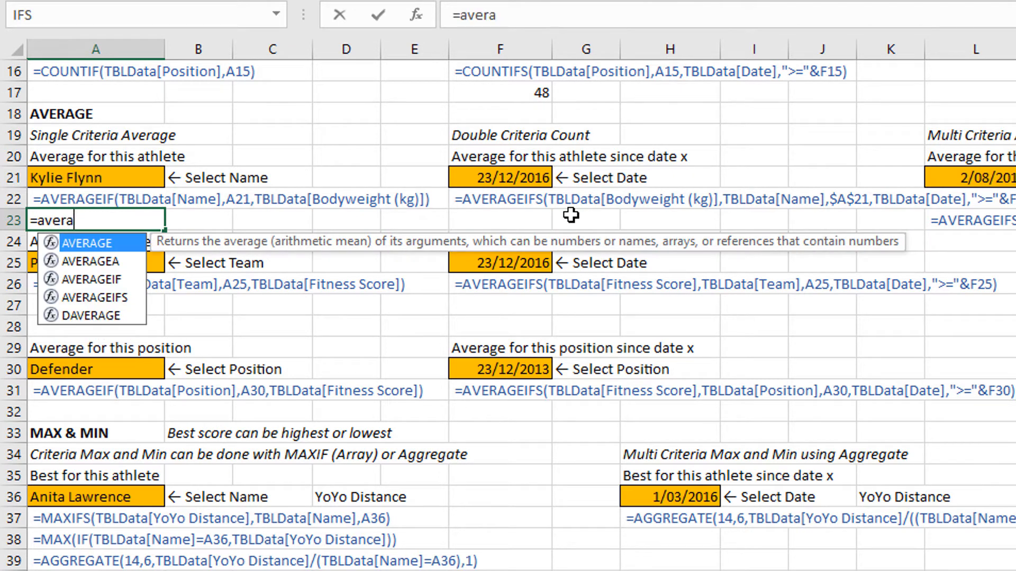
{"action": "key", "text": "Down"}
{"action": "key", "text": "Down"}
{"action": "key", "text": "Tab"}
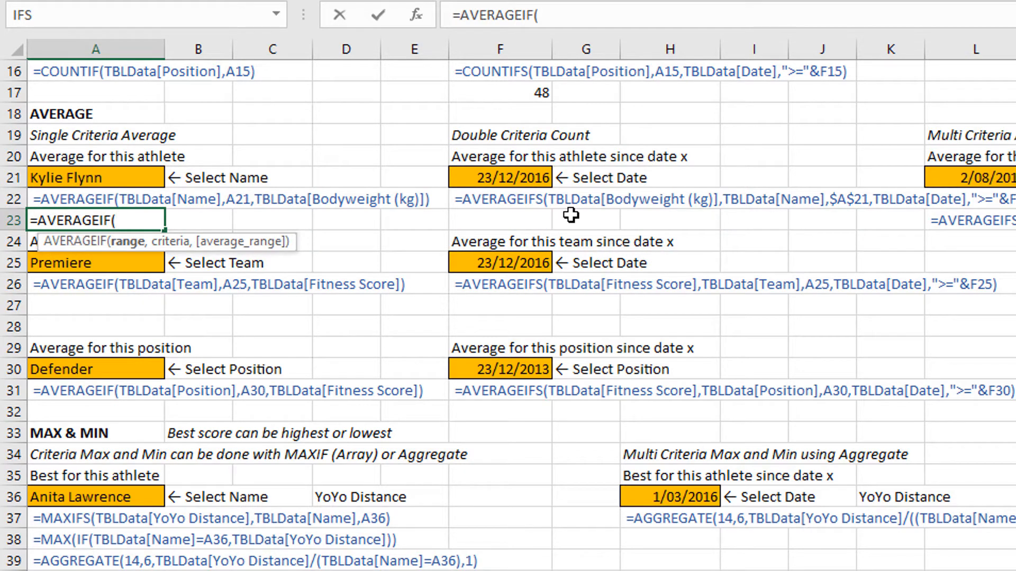
{"action": "type", "text": "tbl"}
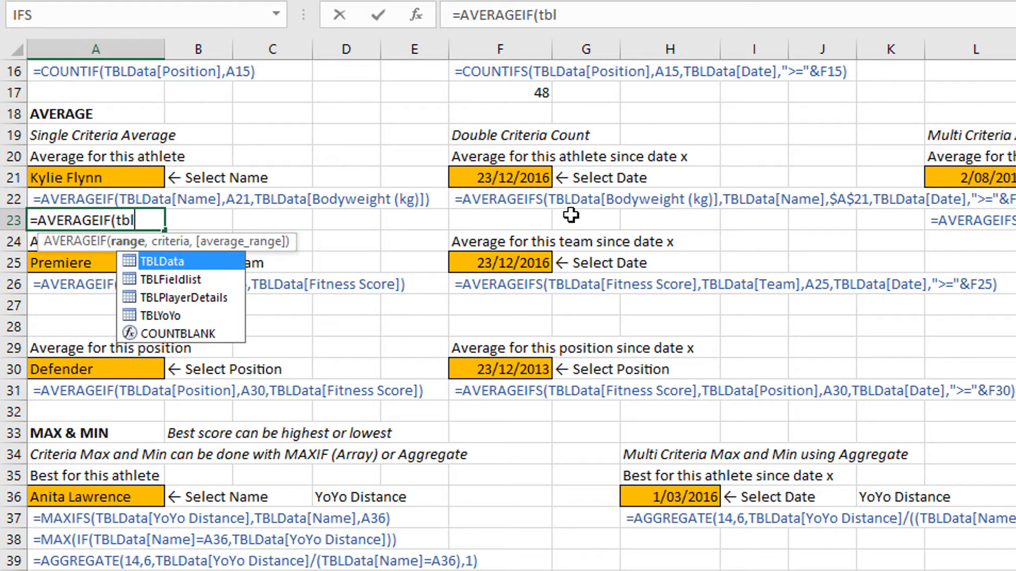
{"action": "key", "text": "Tab"}
{"action": "type", "text": "["}
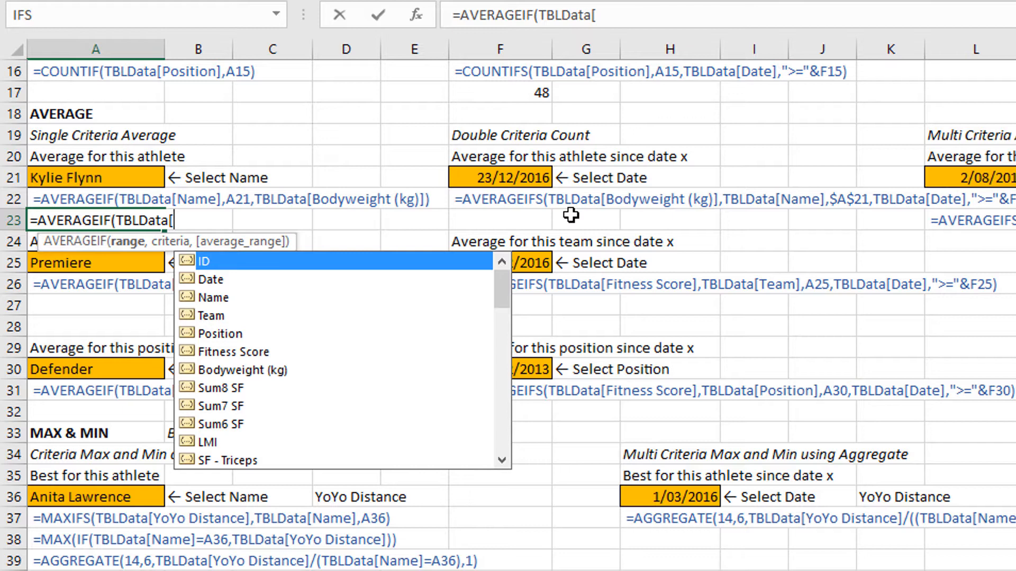
{"action": "key", "text": "Down"}
{"action": "key", "text": "Down"}
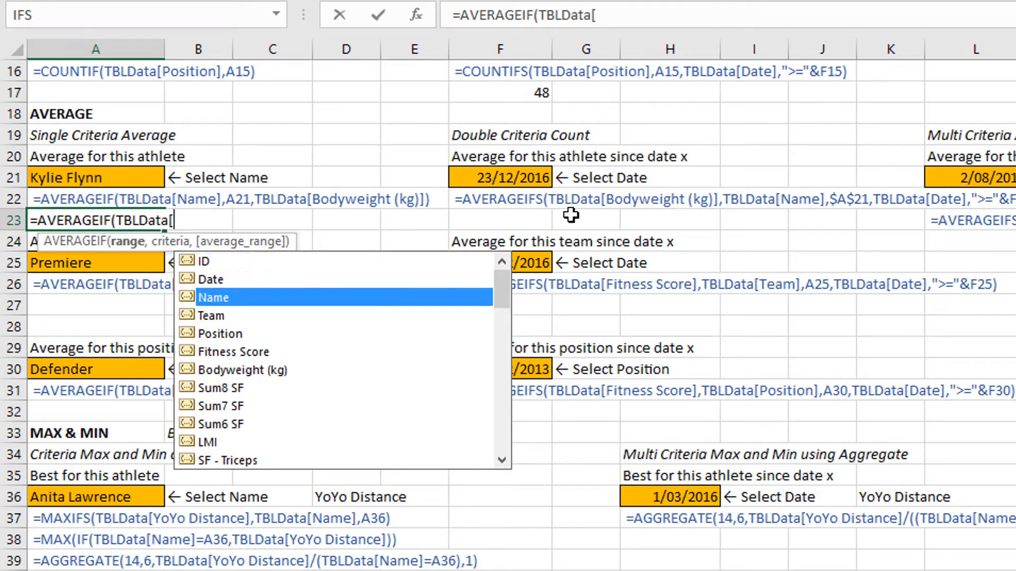
{"action": "key", "text": "Tab"}
{"action": "type", "text": "]"}
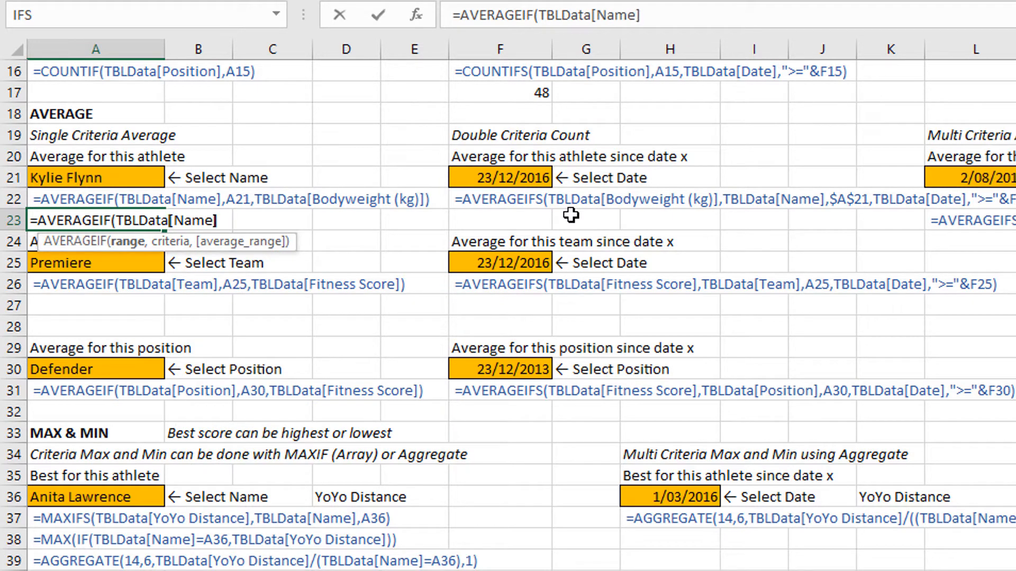
{"action": "type", "text": ","}
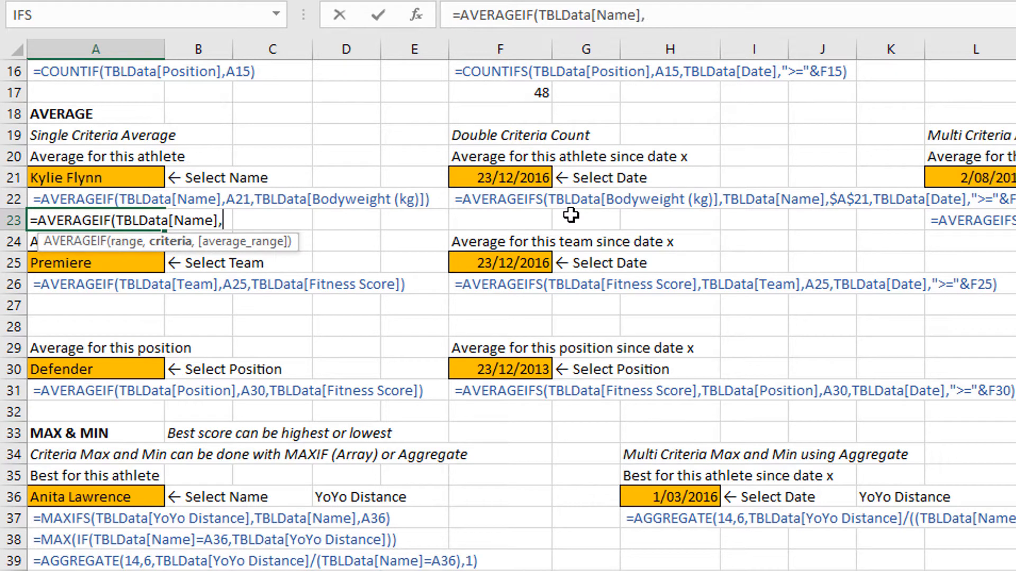
{"action": "left_click", "coordinate": [51, 174]}
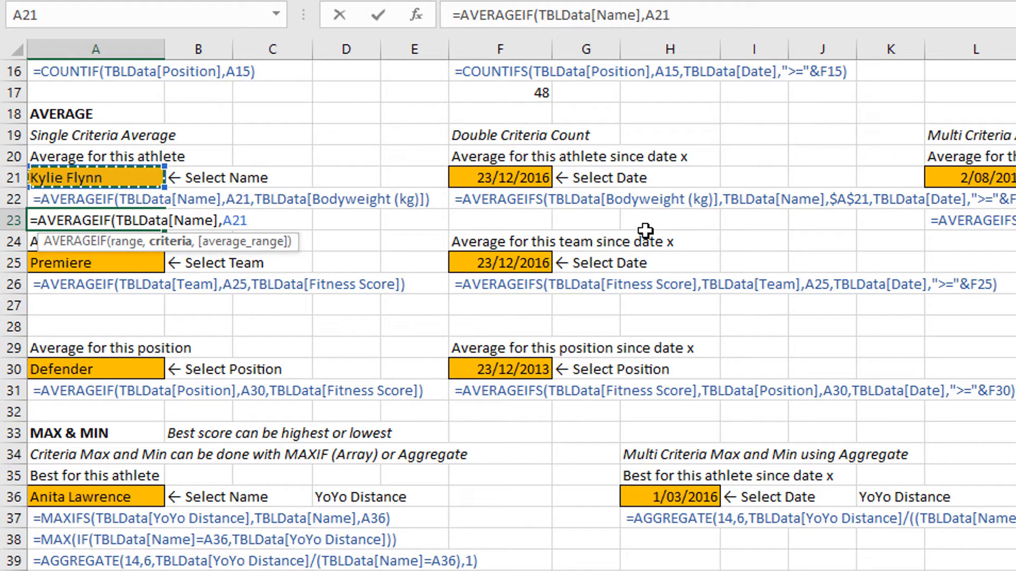
Add TBLData[Bodyweight (kg)] as the average range of the A23 formula and enter it, keeping the cell selected.
{"action": "type", "text": ","}
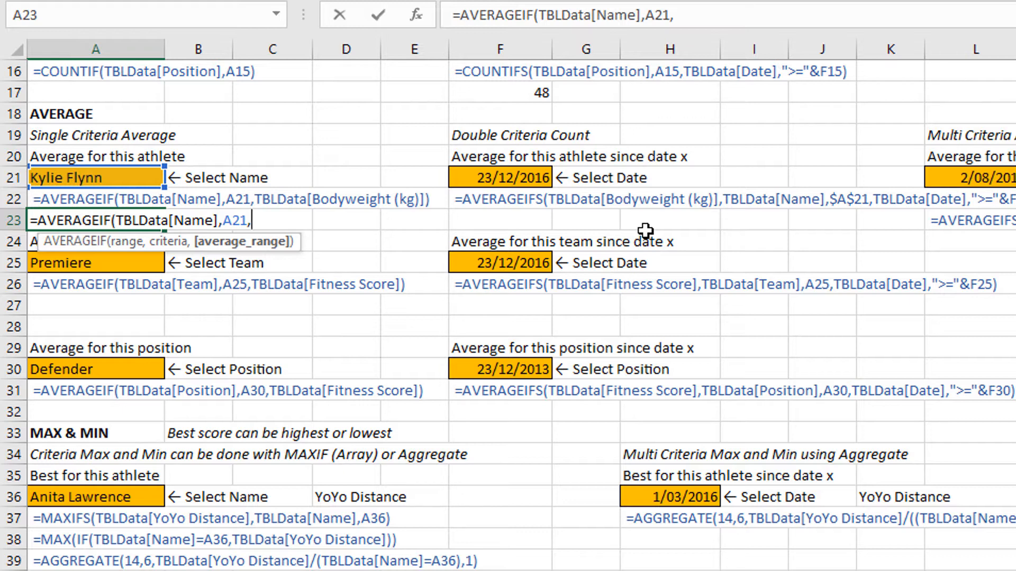
{"action": "type", "text": "tb"}
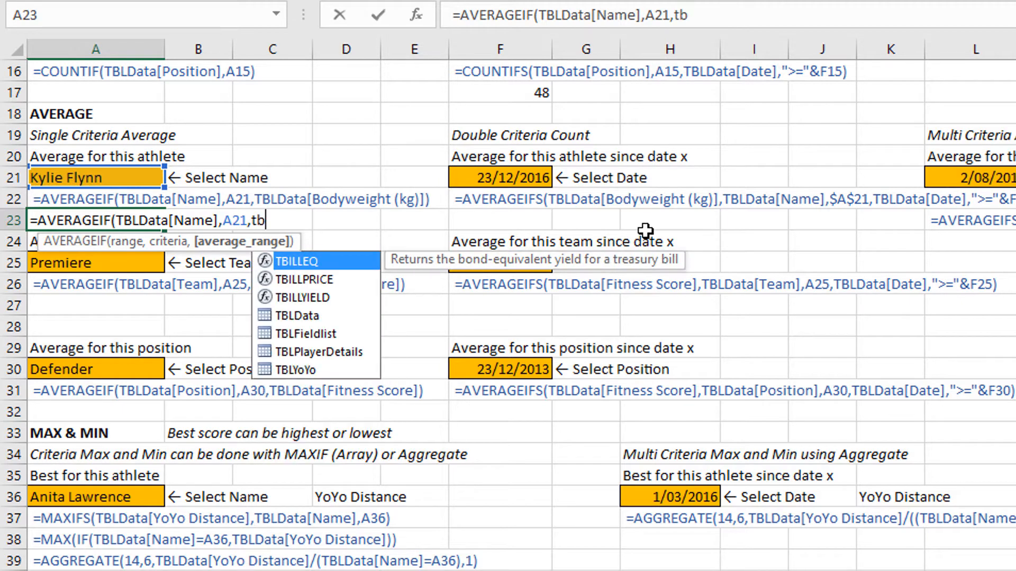
{"action": "type", "text": "l"}
{"action": "key", "text": "Tab"}
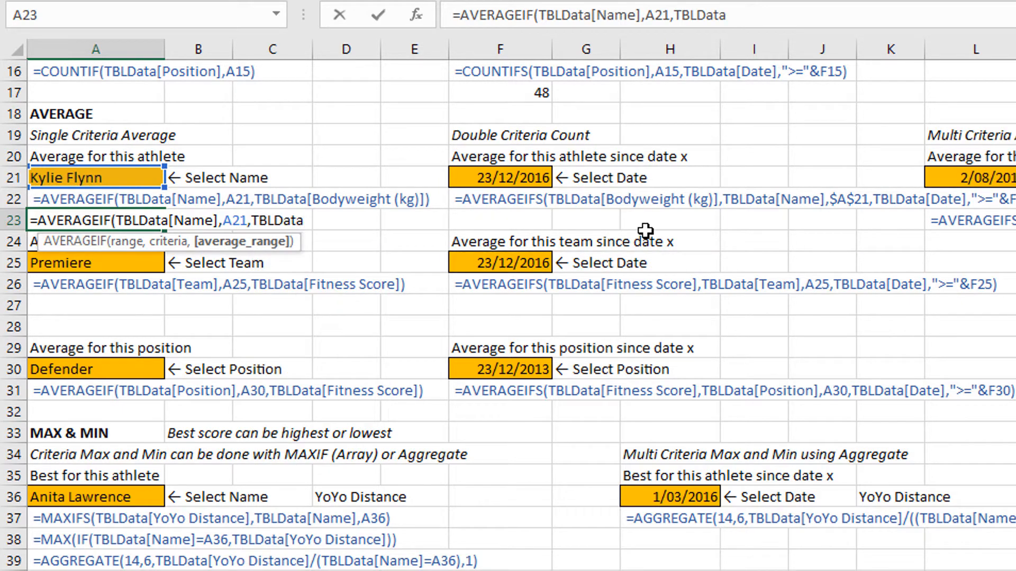
{"action": "type", "text": "["}
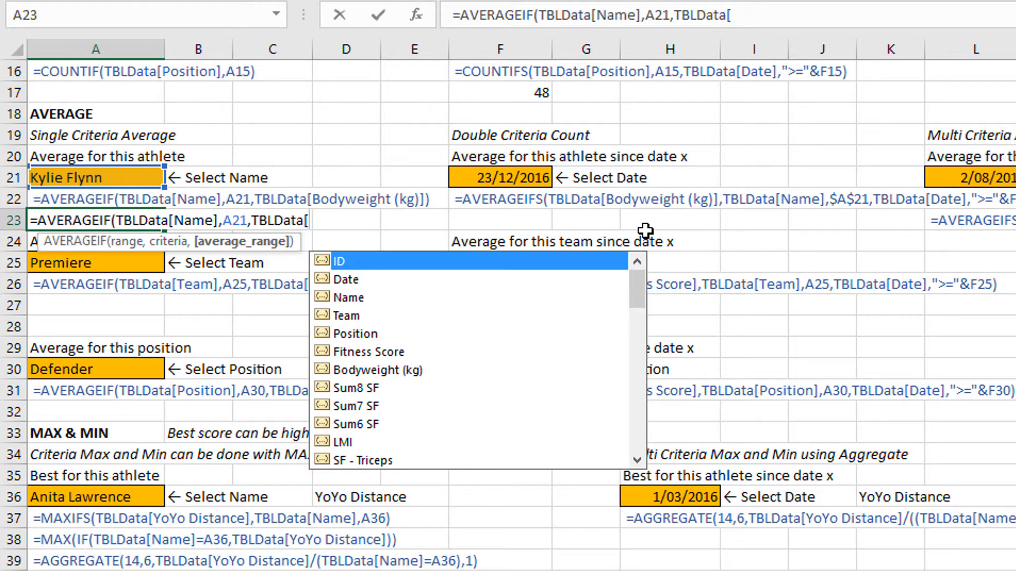
{"action": "key", "text": "Down"}
{"action": "key", "text": "Down"}
{"action": "key", "text": "Down"}
{"action": "key", "text": "Down"}
{"action": "key", "text": "Down"}
{"action": "key", "text": "Down"}
{"action": "key", "text": "Escape"}
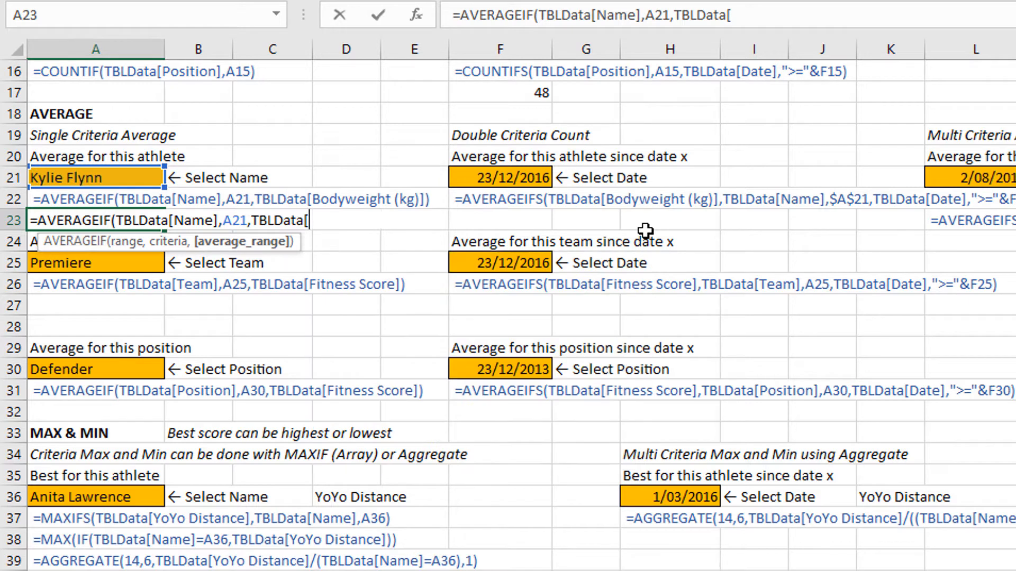
{"action": "key", "text": "Tab"}
{"action": "type", "text": "]"}
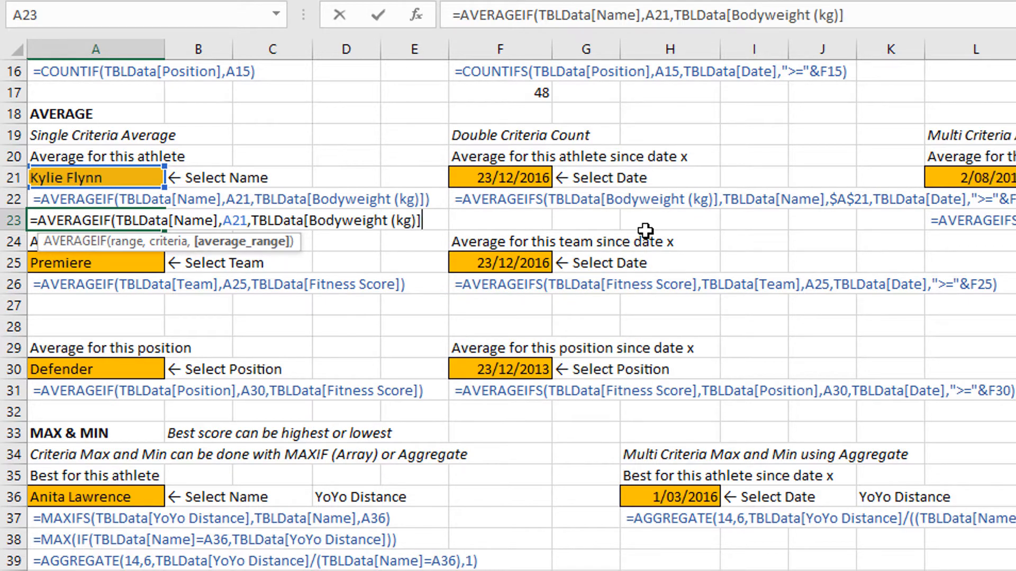
{"action": "type", "text": ")"}
{"action": "key", "text": "ctrl+Return"}
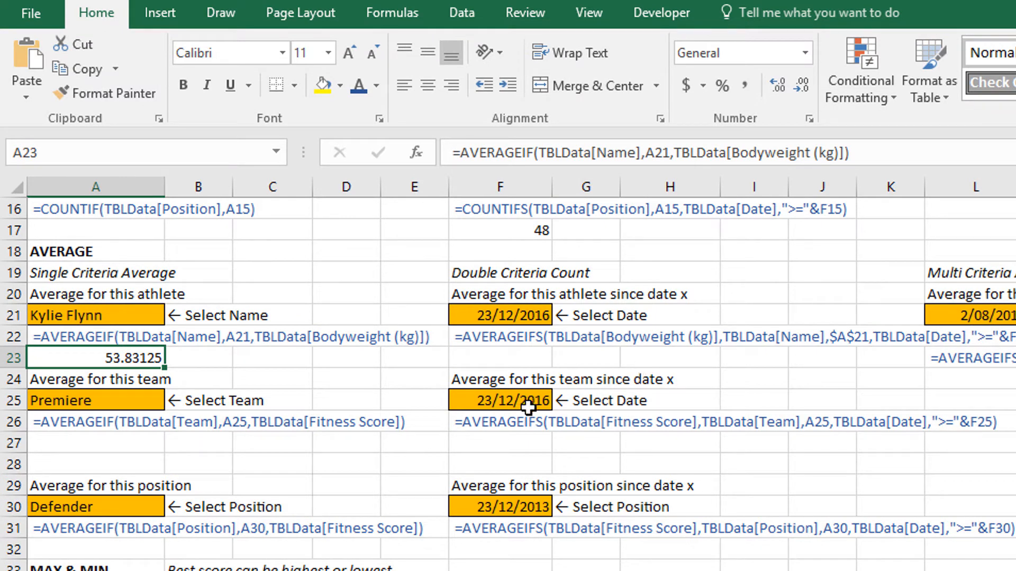
Apply the Number format to the average in A23 and select F23 for the athlete's average since a date.
{"action": "left_click", "coordinate": [805, 60]}
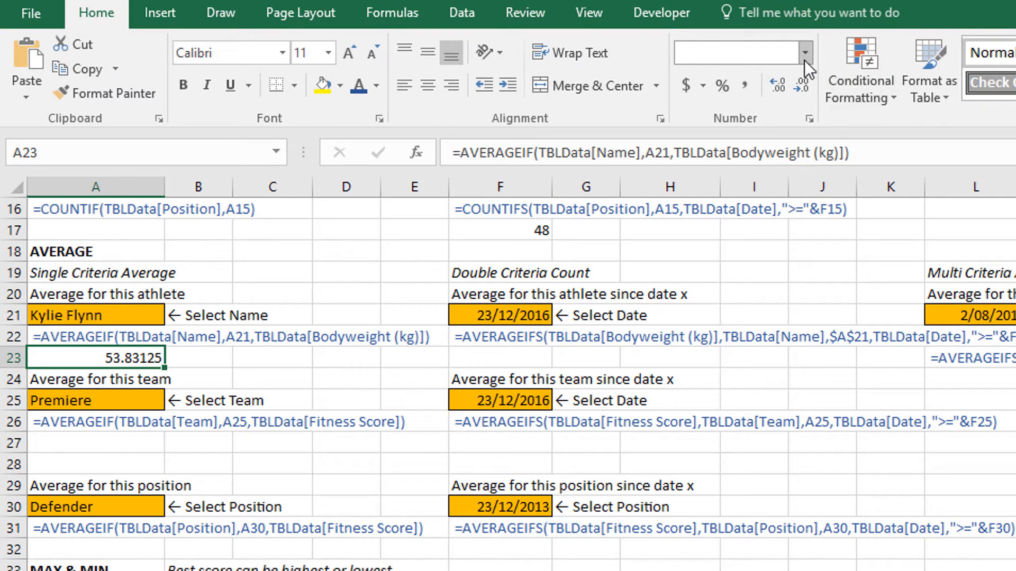
{"action": "left_click", "coordinate": [770, 150]}
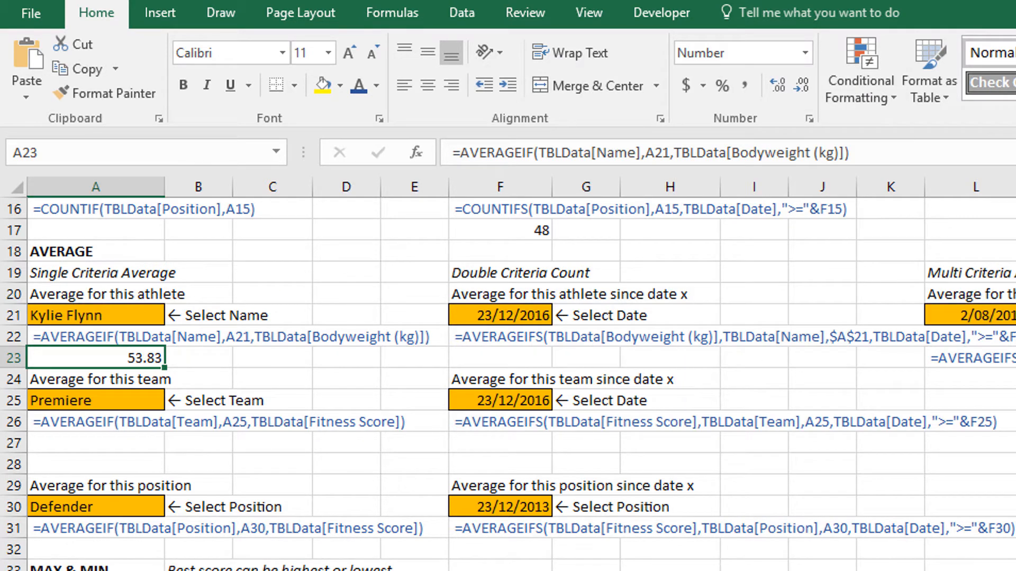
{"action": "left_click", "coordinate": [500, 359]}
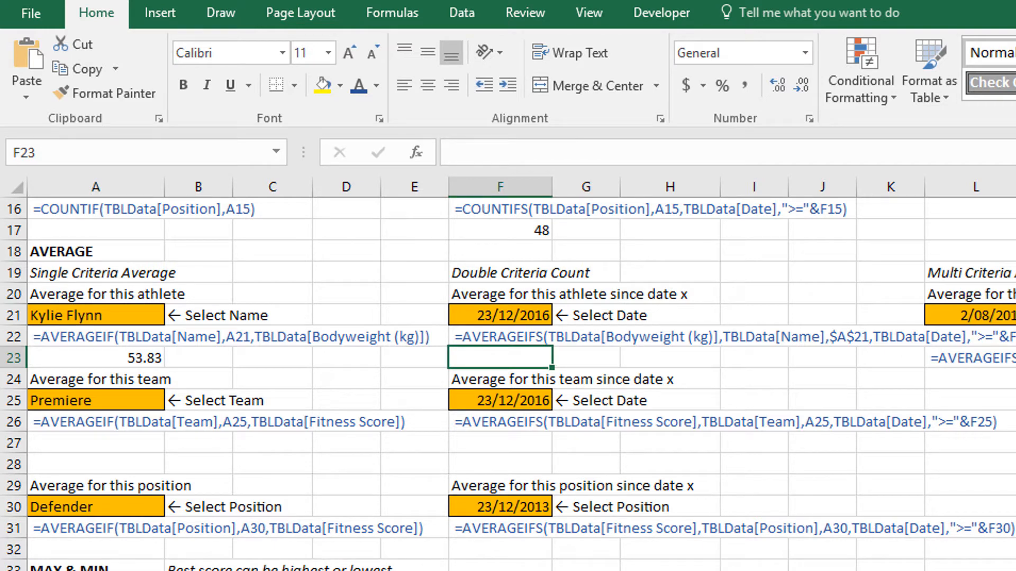
Start an AVERAGEIFS formula in F23 with TBLData[Bodyweight (kg)] as the average range.
{"action": "type", "text": "=aver"}
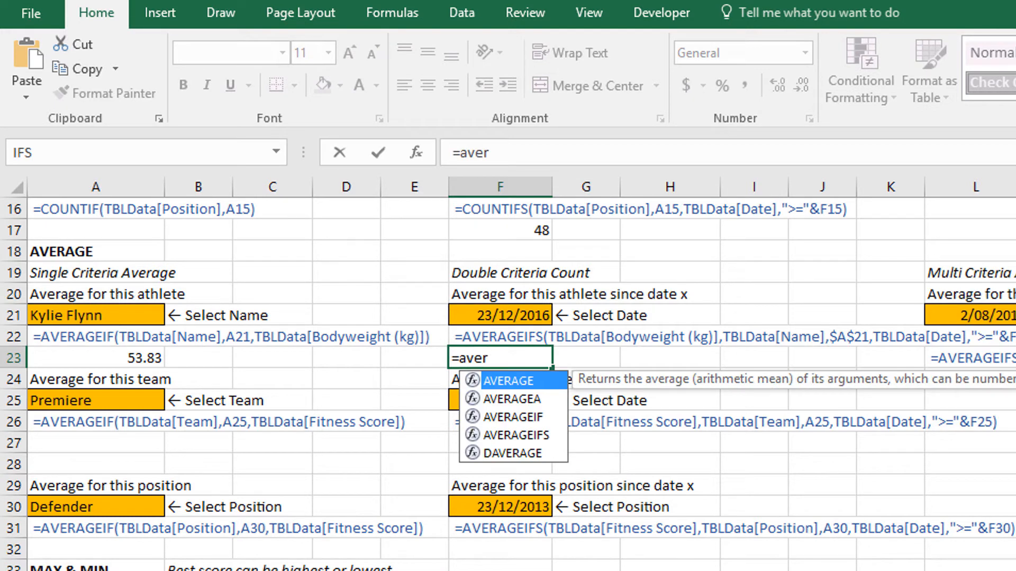
{"action": "key", "text": "Down"}
{"action": "key", "text": "Down"}
{"action": "key", "text": "Down"}
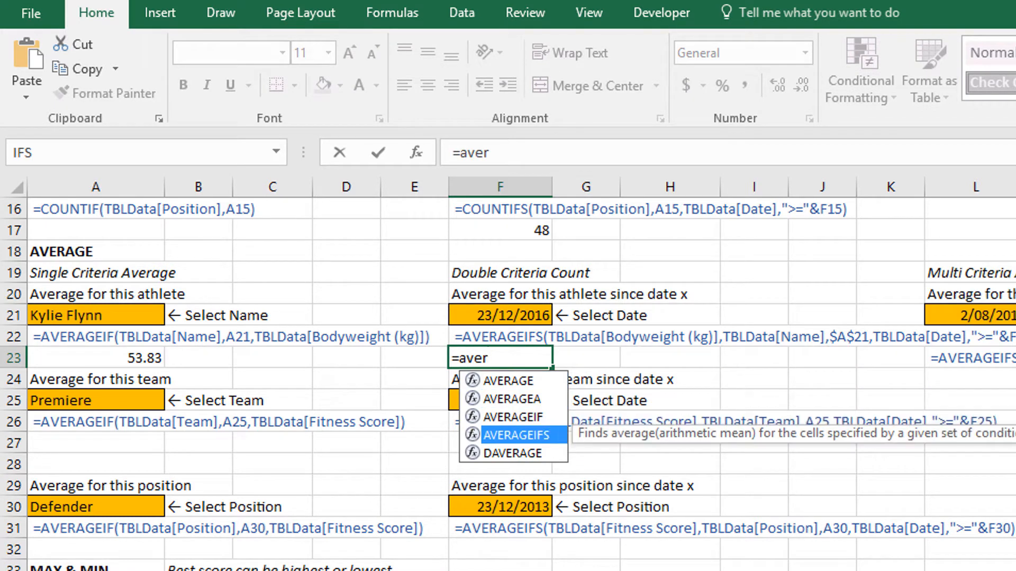
{"action": "key", "text": "Tab"}
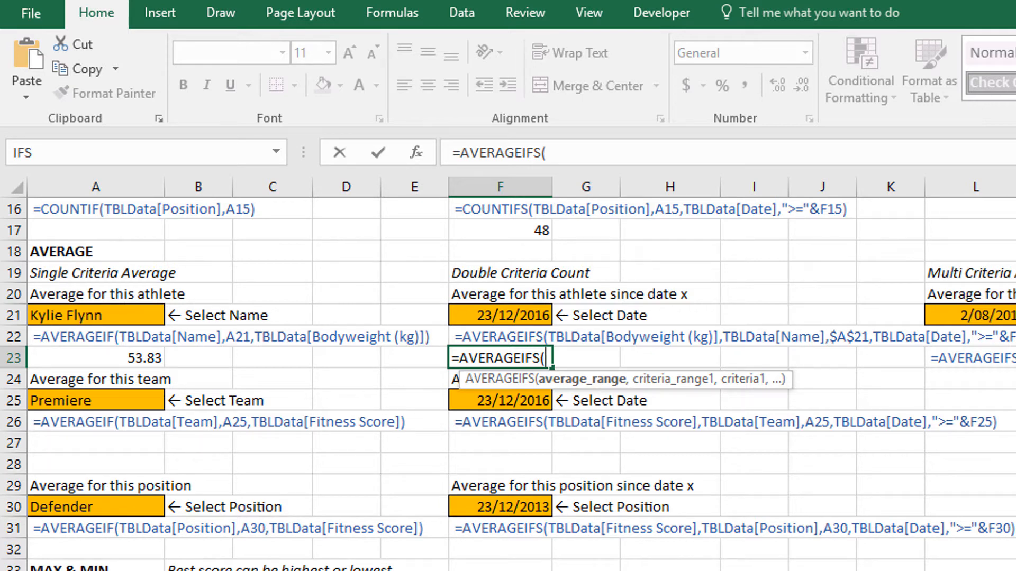
{"action": "type", "text": "tbl"}
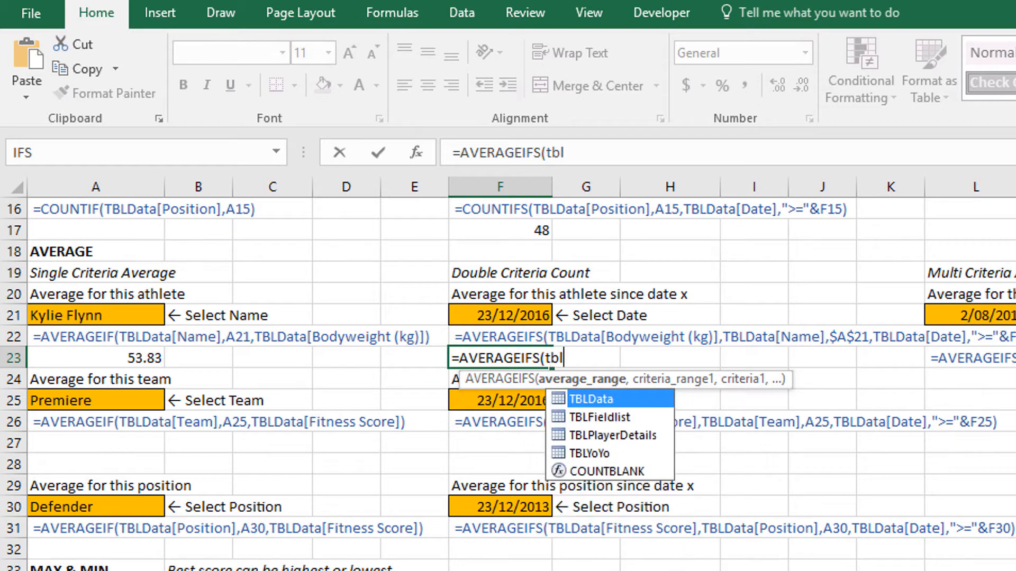
{"action": "key", "text": "Tab"}
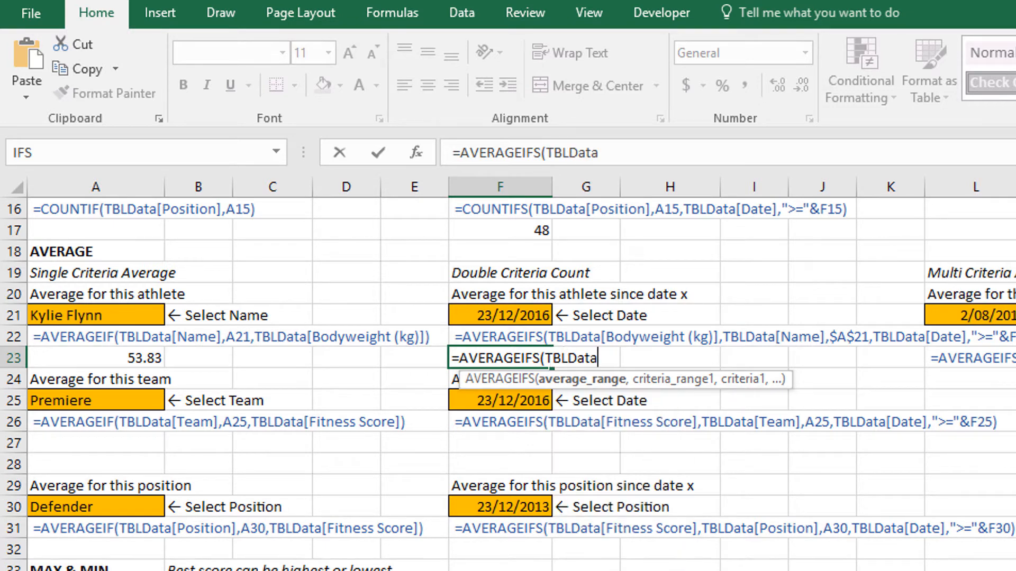
{"action": "type", "text": "[b"}
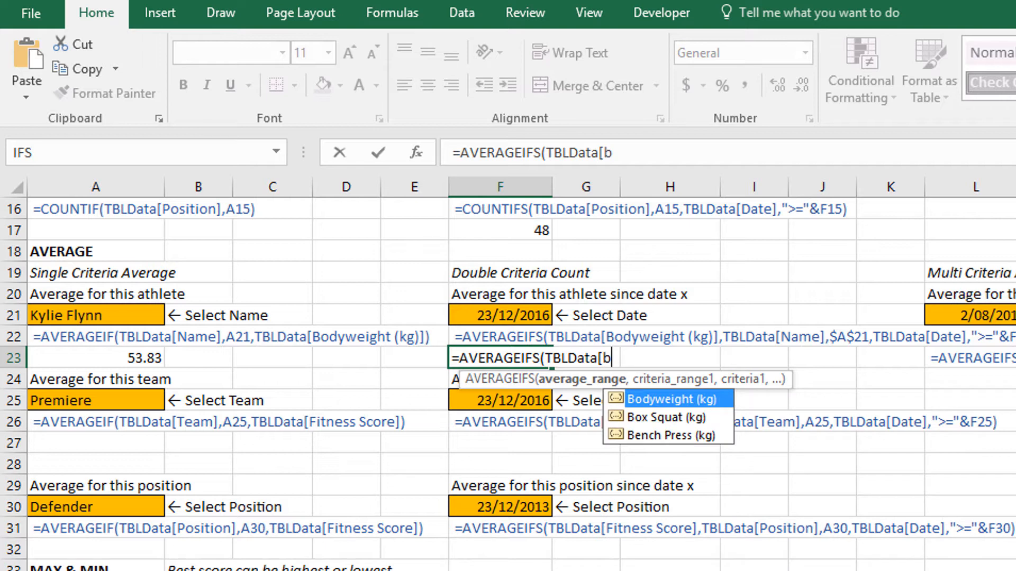
{"action": "key", "text": "Tab"}
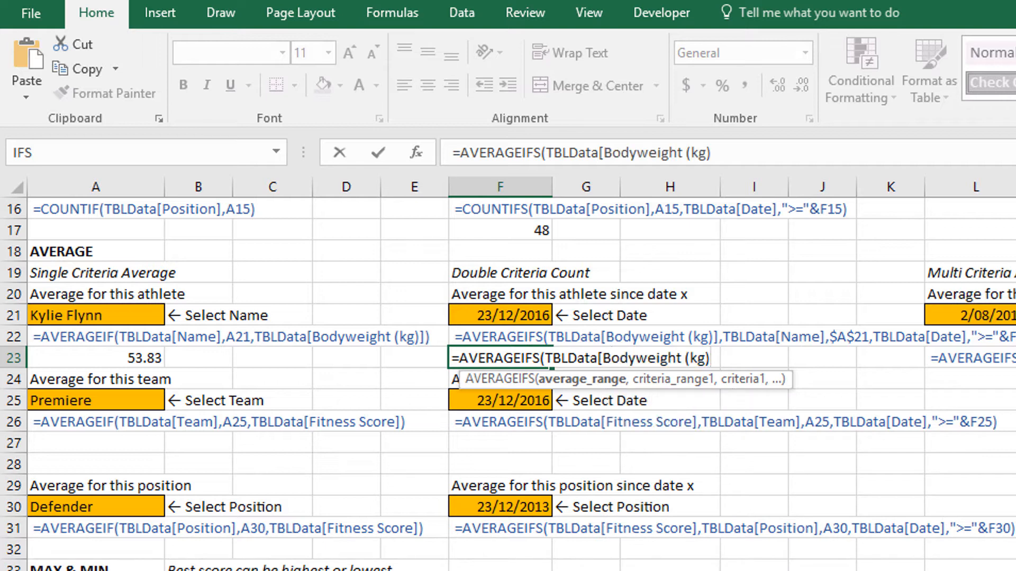
{"action": "type", "text": "],"}
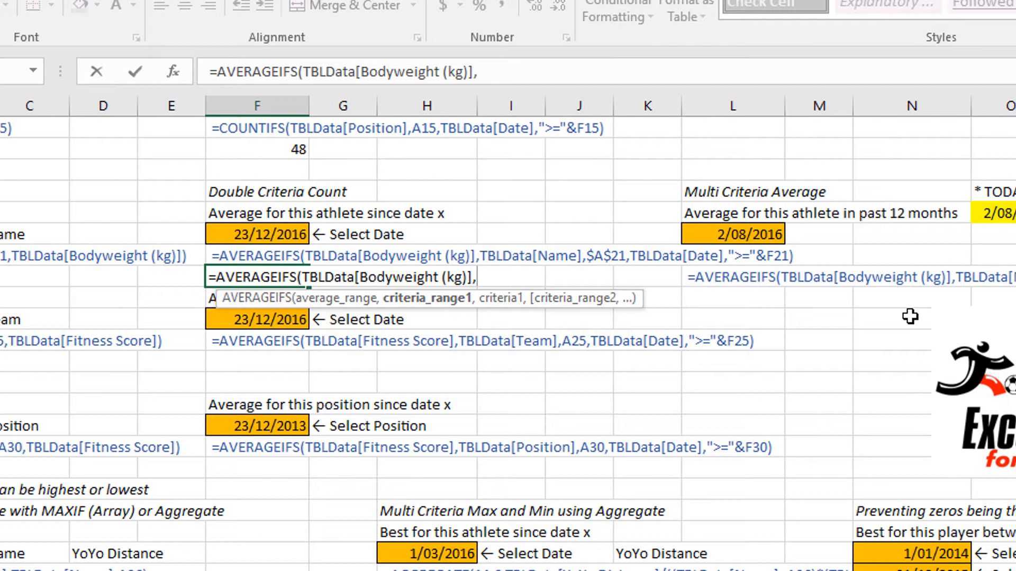
Add the first criterion to the F23 formula, matching TBLData[Name] to the athlete in A21.
{"action": "type", "text": "tbl"}
{"action": "key", "text": "Tab"}
{"action": "type", "text": "["}
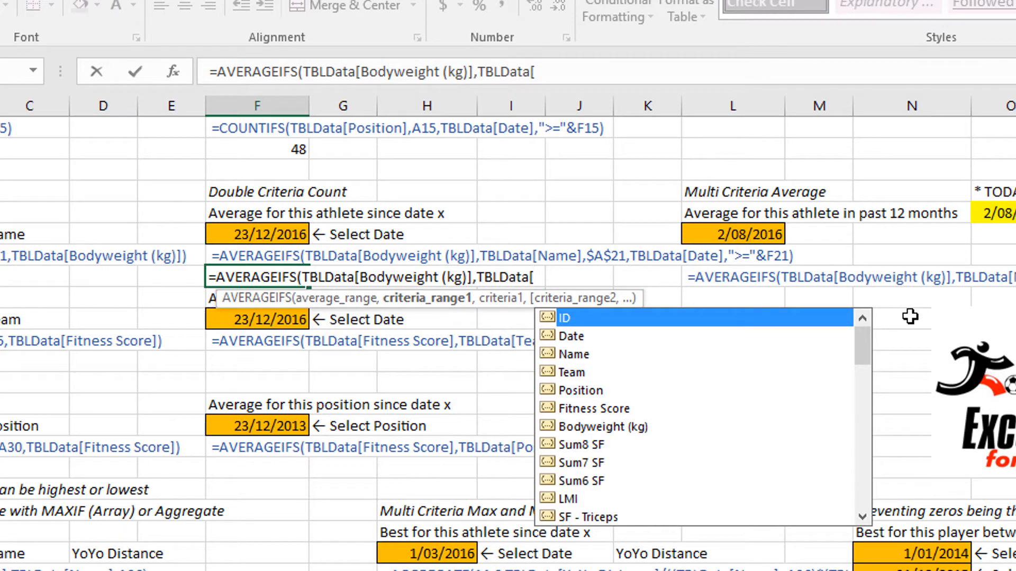
{"action": "key", "text": "Down"}
{"action": "key", "text": "Down"}
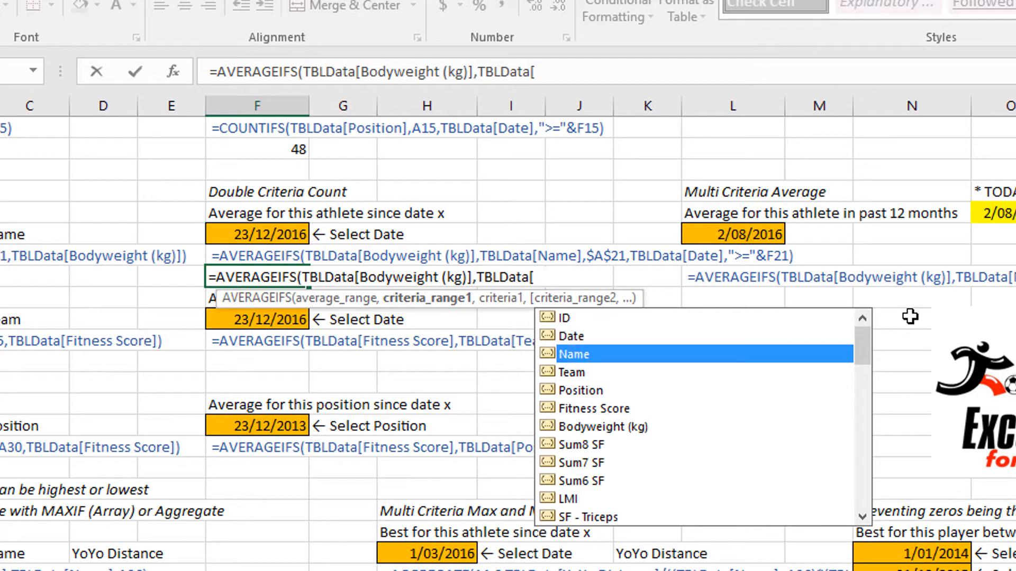
{"action": "key", "text": "Tab"}
{"action": "type", "text": "],A21"}
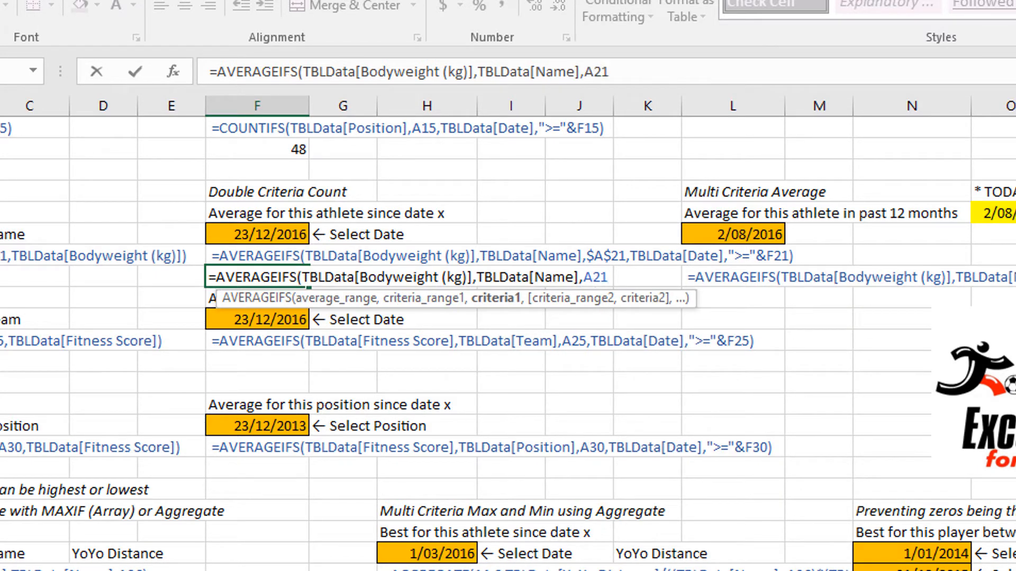
{"action": "type", "text": ",tbl"}
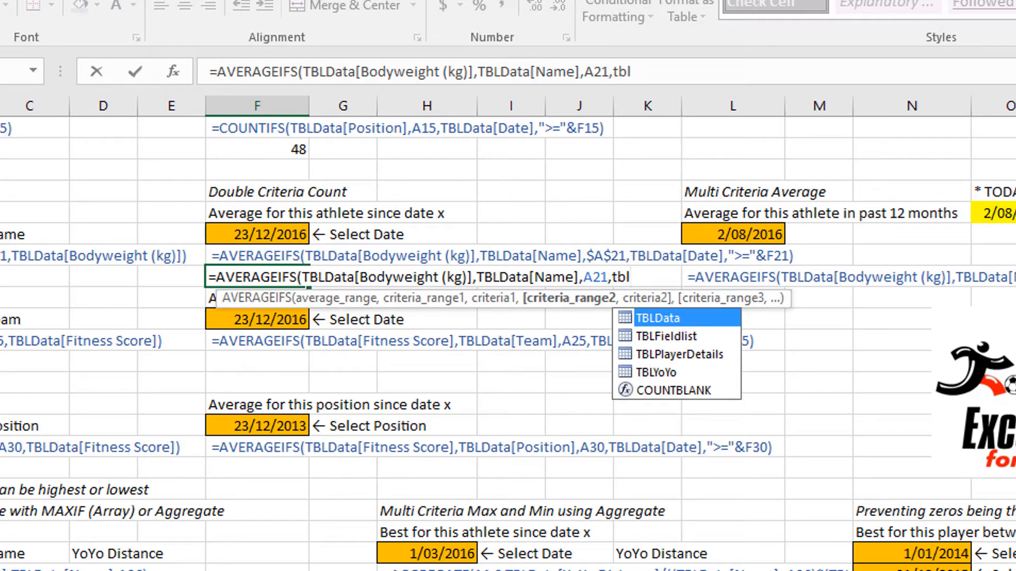
Add TBLData[Date] as the second criteria range of the F23 formula.
{"action": "key", "text": "Tab"}
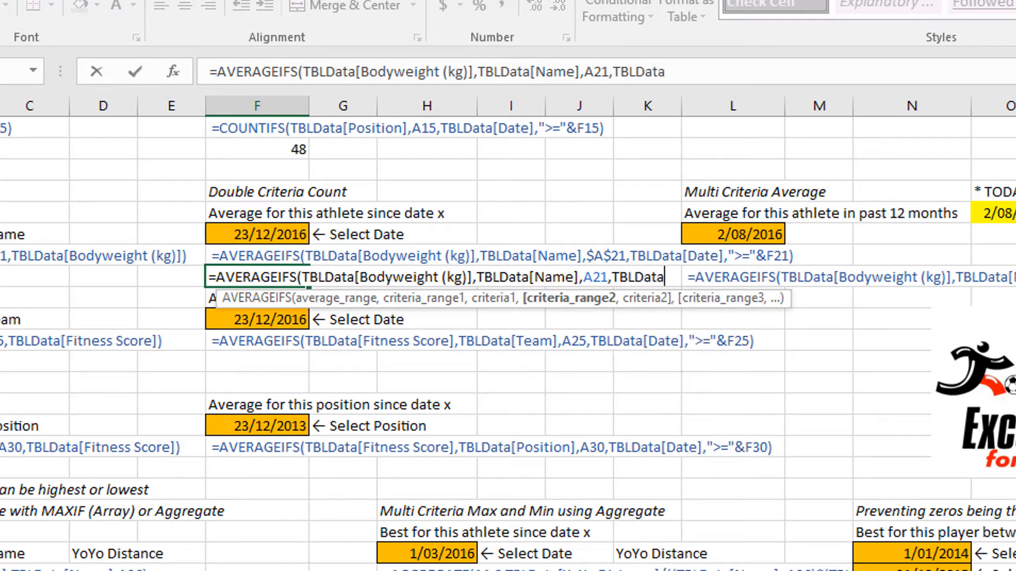
{"action": "type", "text": "["}
{"action": "key", "text": "Down"}
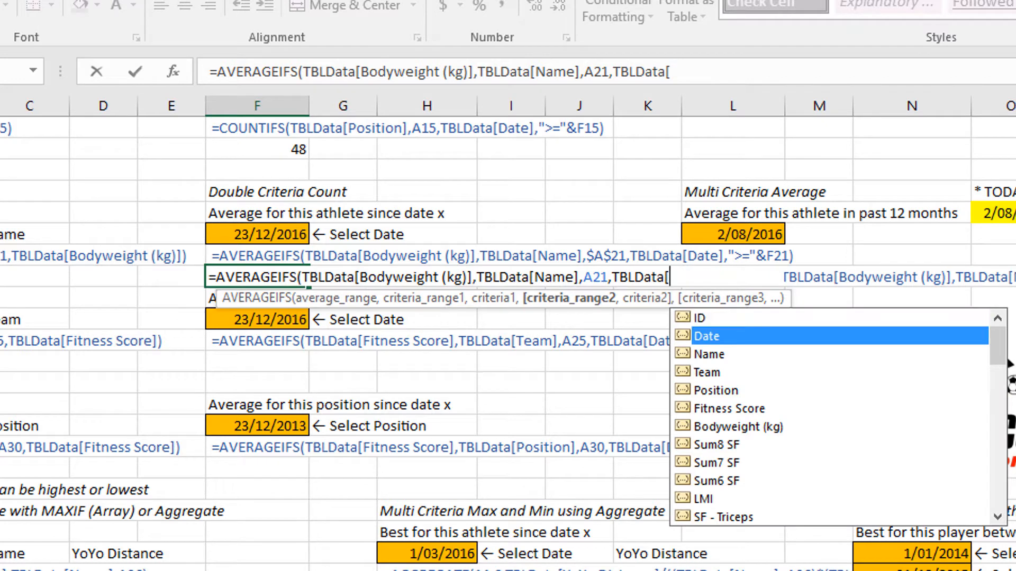
{"action": "key", "text": "Tab"}
{"action": "type", "text": "]"}
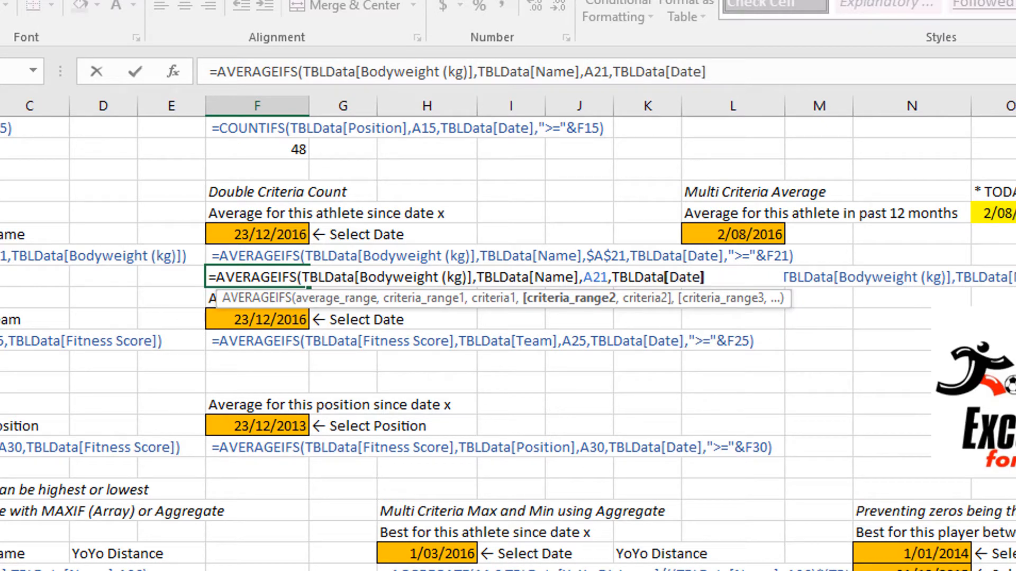
{"action": "type", "text": ",\""}
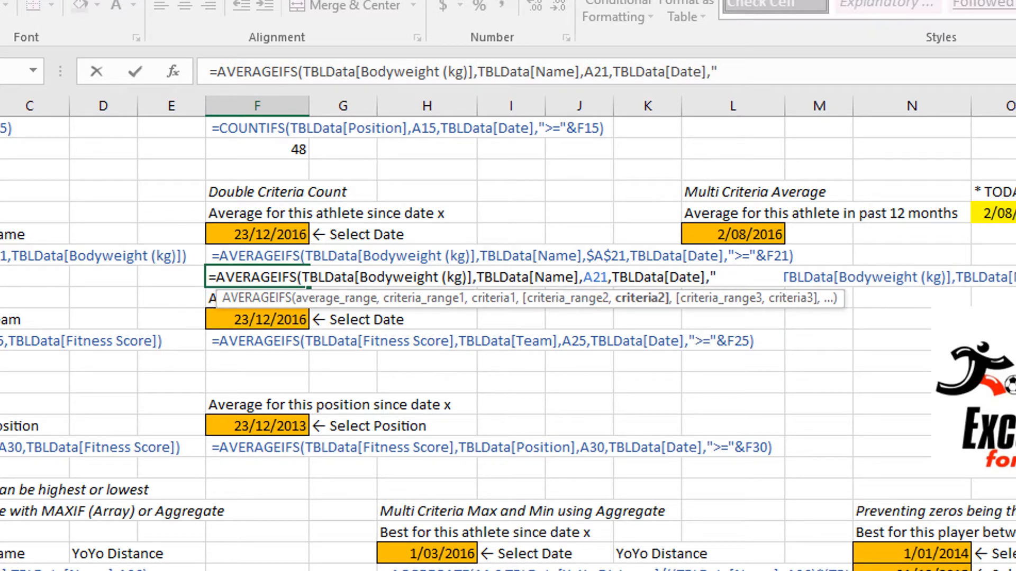
{"action": "type", "text": ">=\"&"}
Set the second criterion of the F23 formula to ">="&F21 and close the bracket.
{"action": "left_click", "coordinate": [261, 232]}
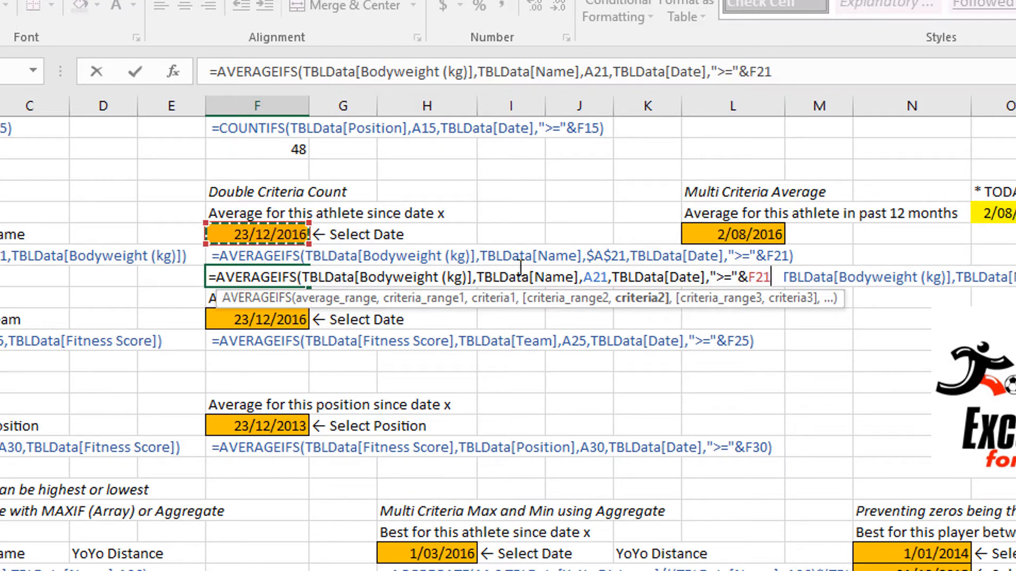
{"action": "type", "text": ")"}
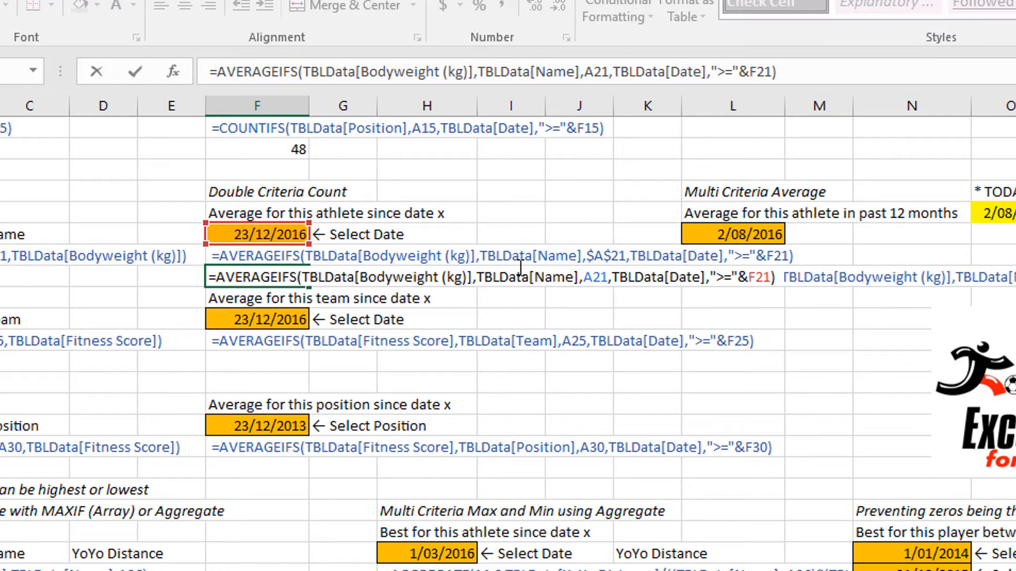
Enter the AVERAGEIFS formula in F23 and apply the Number format to the cell.
{"action": "key", "text": "Return"}
{"action": "key", "text": "Up"}
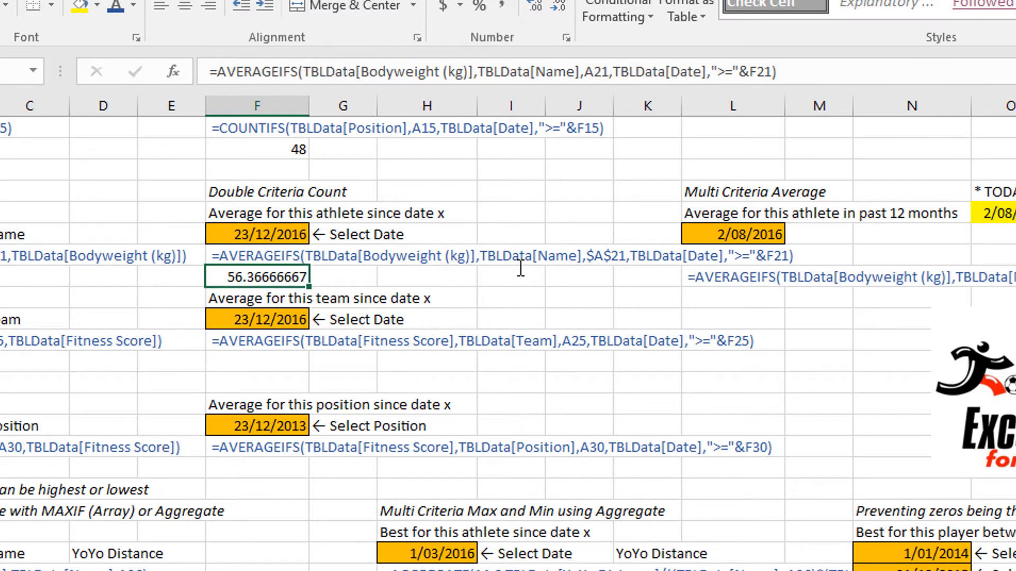
{"action": "left_click", "coordinate": [548, 2]}
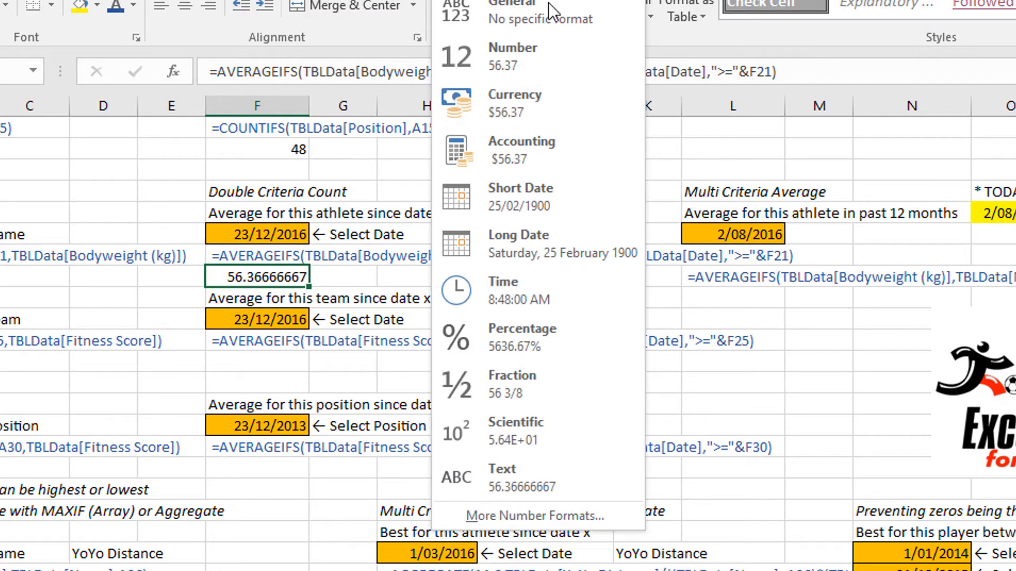
{"action": "left_click", "coordinate": [531, 52]}
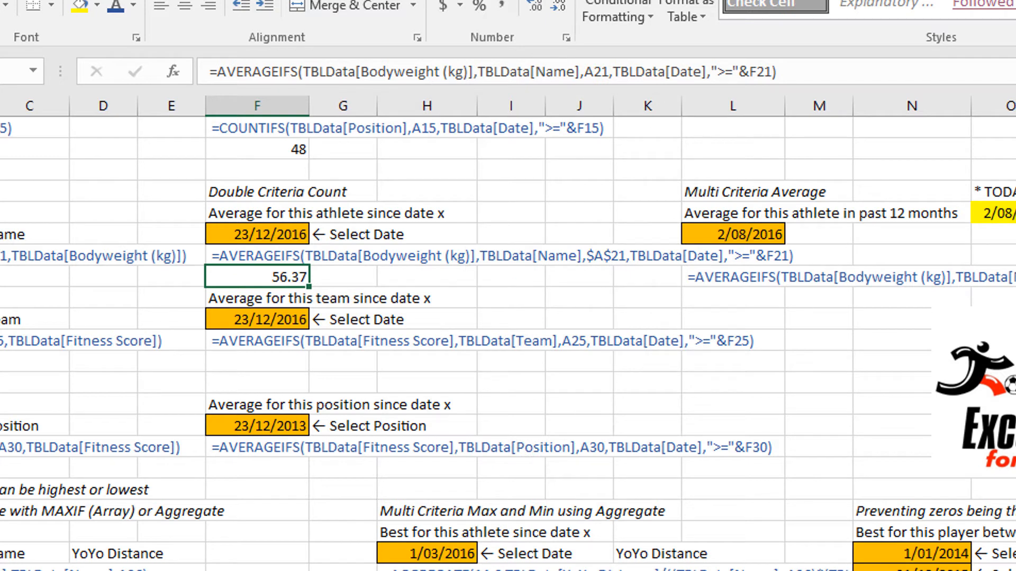
Review the multi-criteria date cells, the start date in F21 and the TODAY date in O20.
{"action": "scroll", "coordinate": [811, 424], "scroll_direction": "up", "scroll_amount": 5}
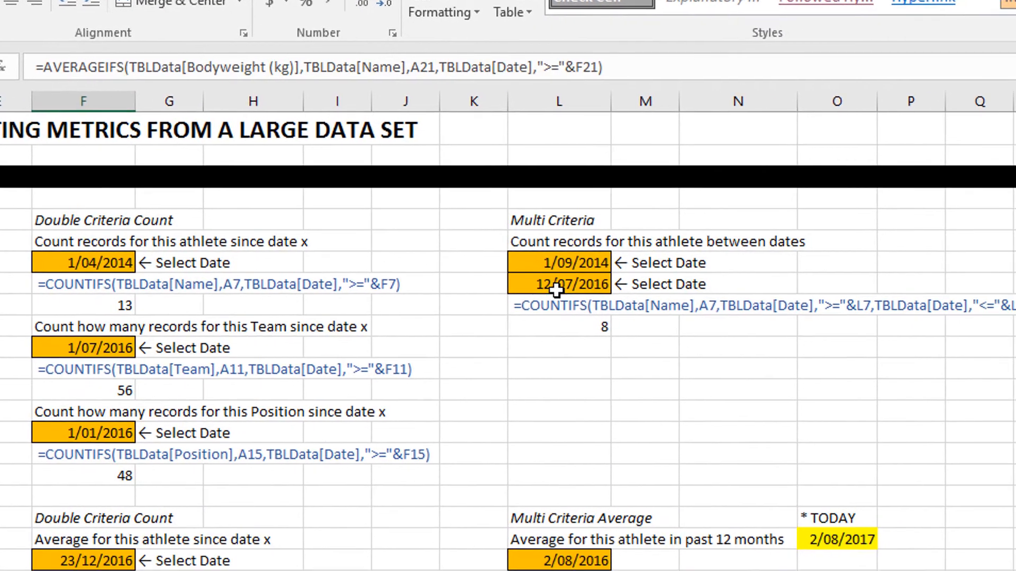
{"action": "scroll", "coordinate": [730, 344], "scroll_direction": "down", "scroll_amount": 2}
{"action": "scroll", "coordinate": [422, 335], "scroll_direction": "down", "scroll_amount": 3}
{"action": "left_click", "coordinate": [423, 289]}
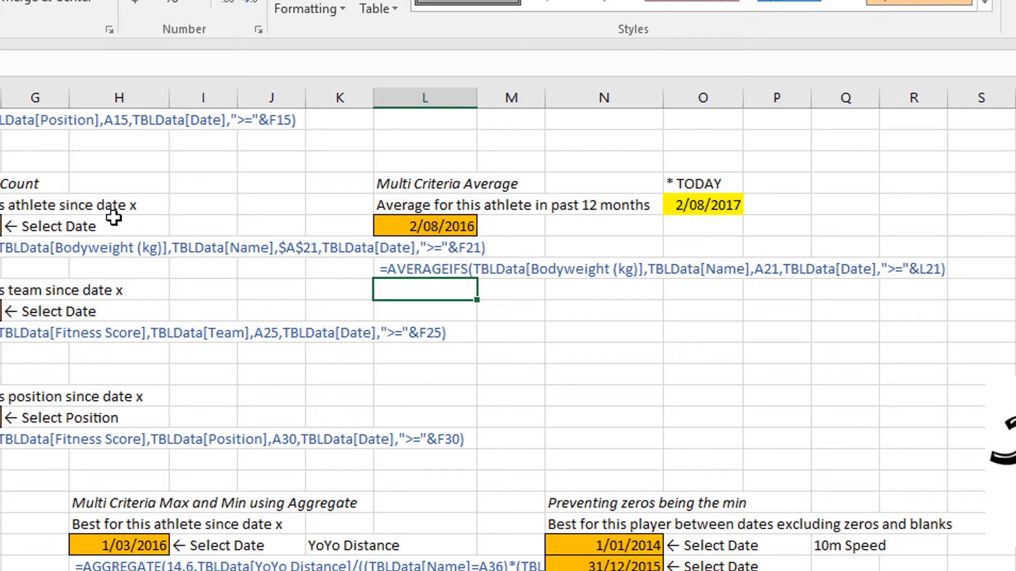
{"action": "left_click", "coordinate": [1, 226]}
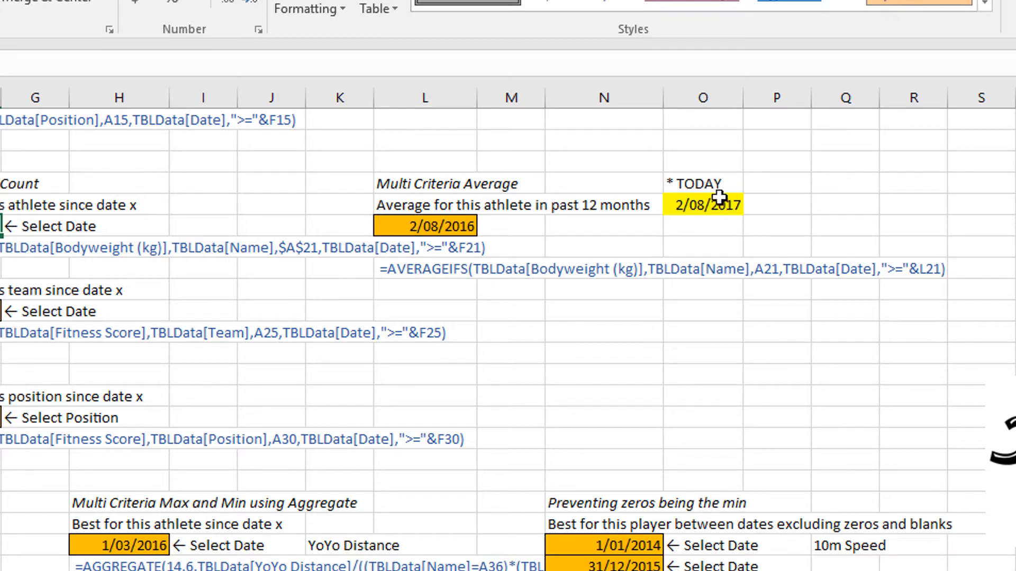
{"action": "left_click", "coordinate": [709, 204]}
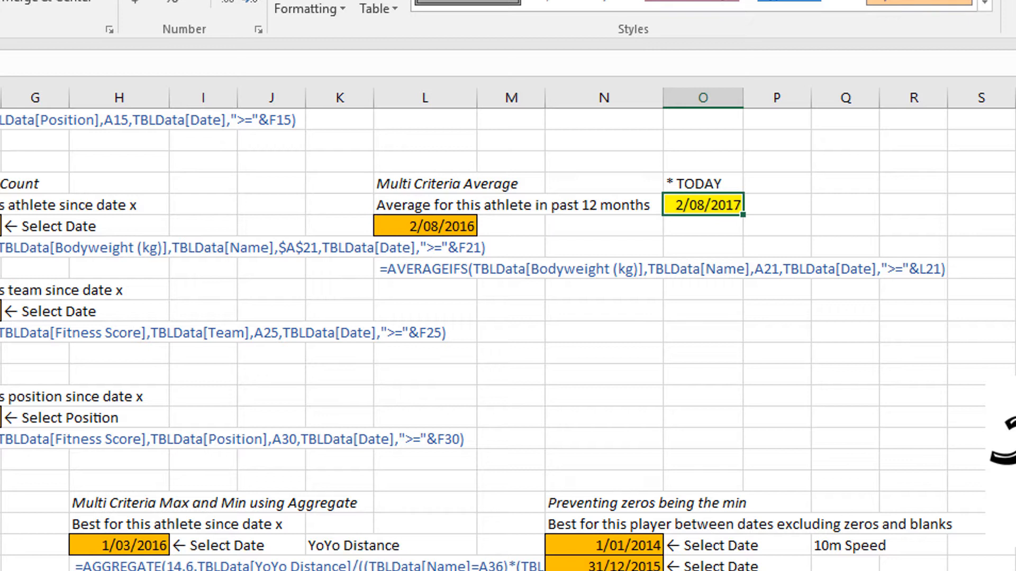
Enter =TODAY() in O21, below the highlighted TODAY date.
{"action": "left_click", "coordinate": [702, 226]}
{"action": "type", "text": "="}
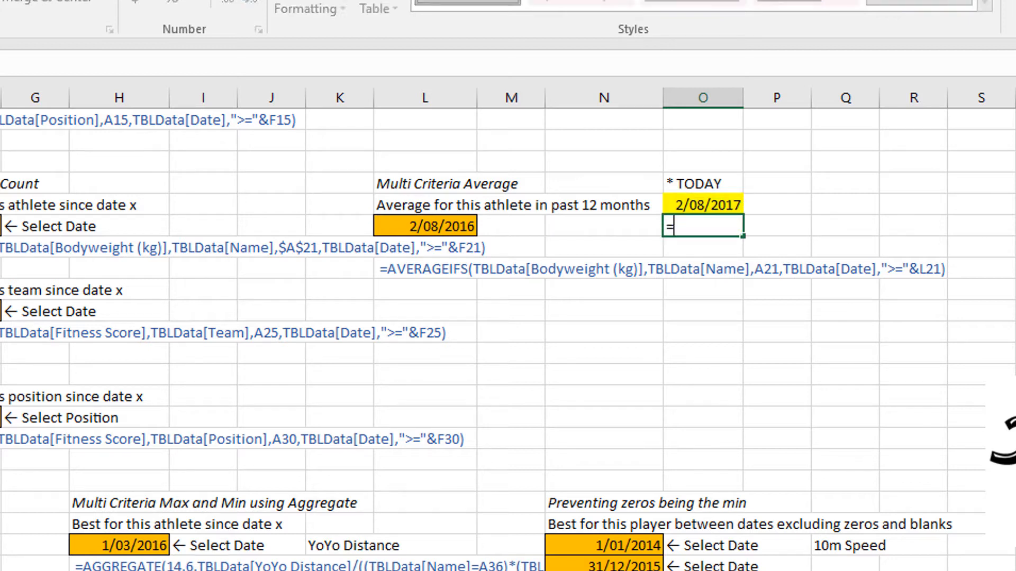
{"action": "type", "text": "today()"}
{"action": "key", "text": "Return"}
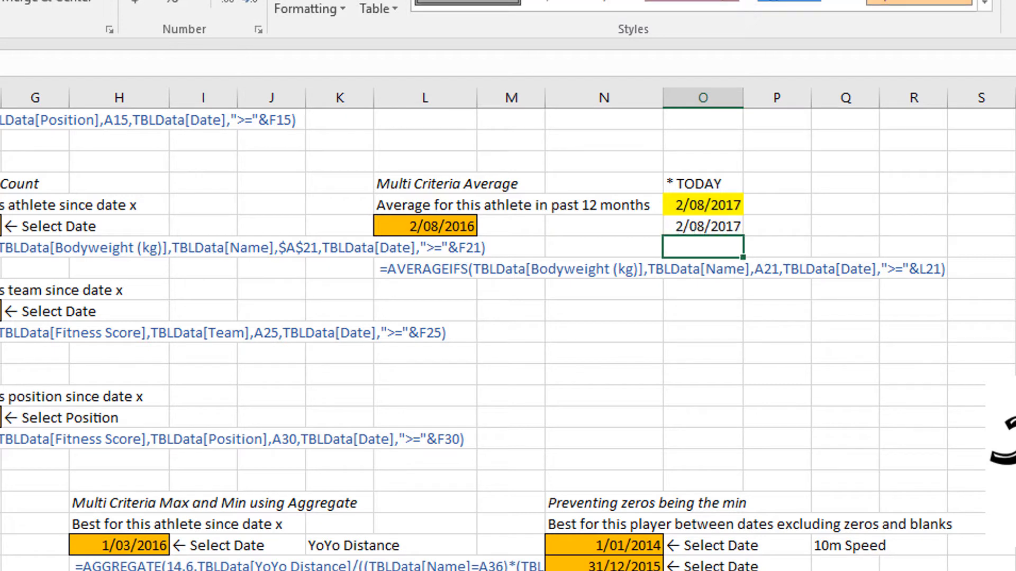
Replace the formula in O21 with =NOW() and apply the Time format to the cell.
{"action": "key", "text": "Up"}
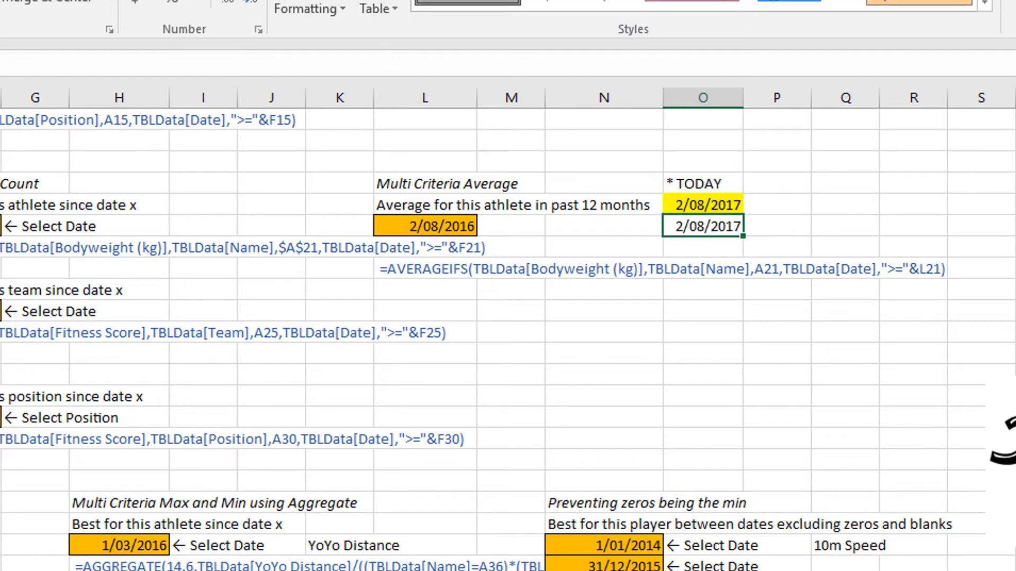
{"action": "key", "text": "F2"}
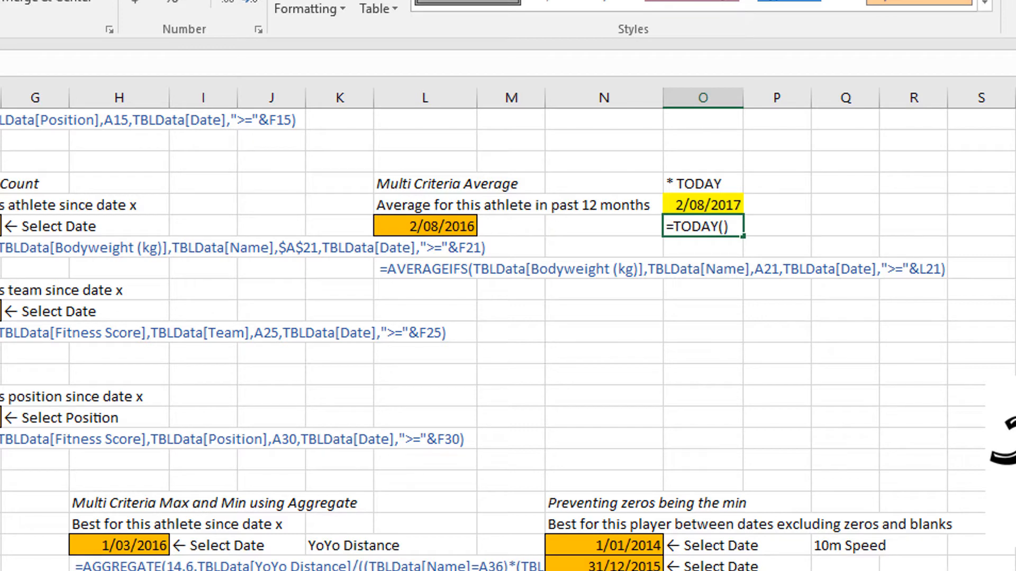
{"action": "key", "text": "BackSpace"}
{"action": "key", "text": "BackSpace"}
{"action": "key", "text": "BackSpace"}
{"action": "key", "text": "BackSpace"}
{"action": "key", "text": "BackSpace"}
{"action": "key", "text": "BackSpace"}
{"action": "key", "text": "BackSpace"}
{"action": "type", "text": "now"}
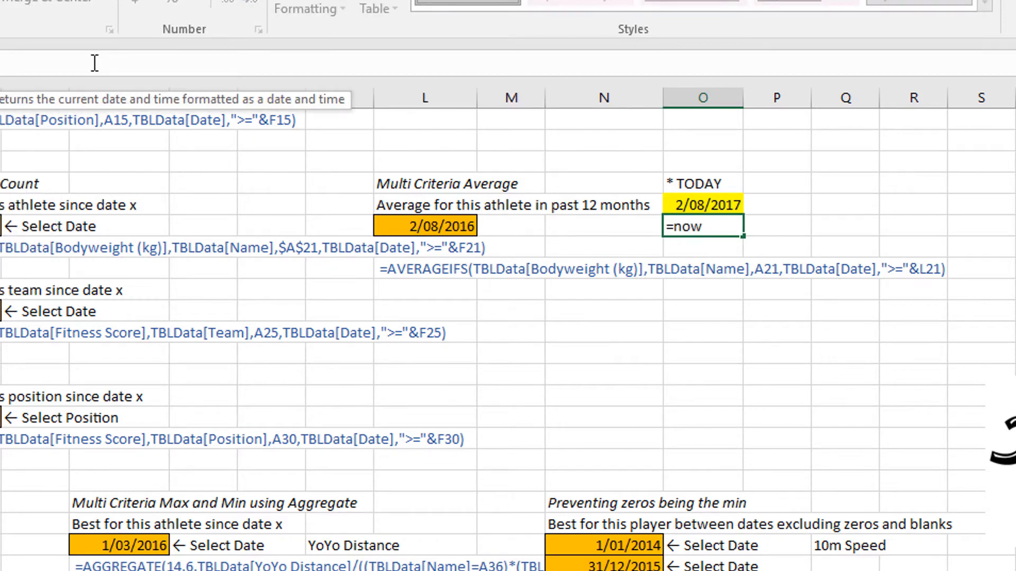
{"action": "type", "text": "()"}
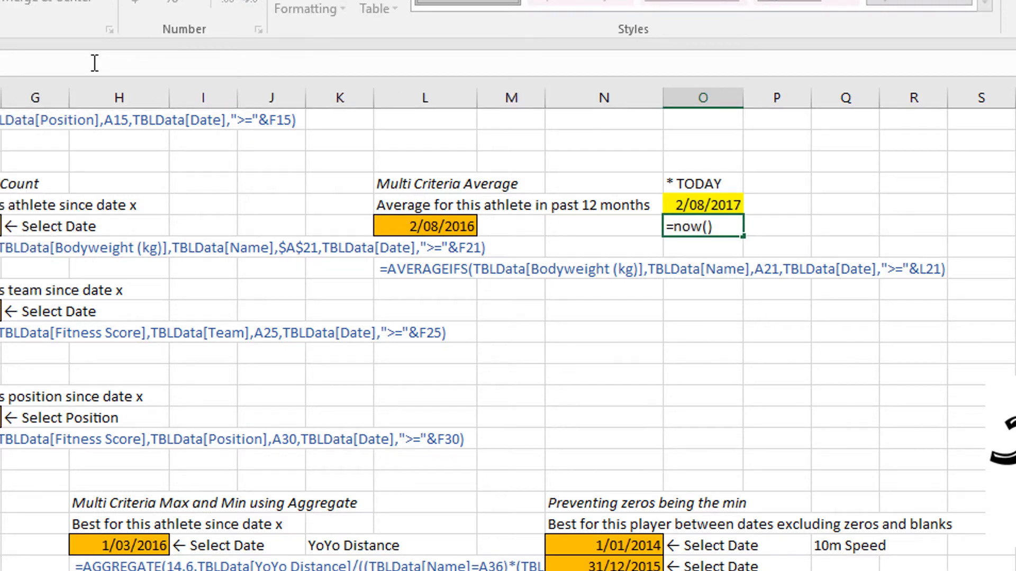
{"action": "key", "text": "Return"}
{"action": "key", "text": "Up"}
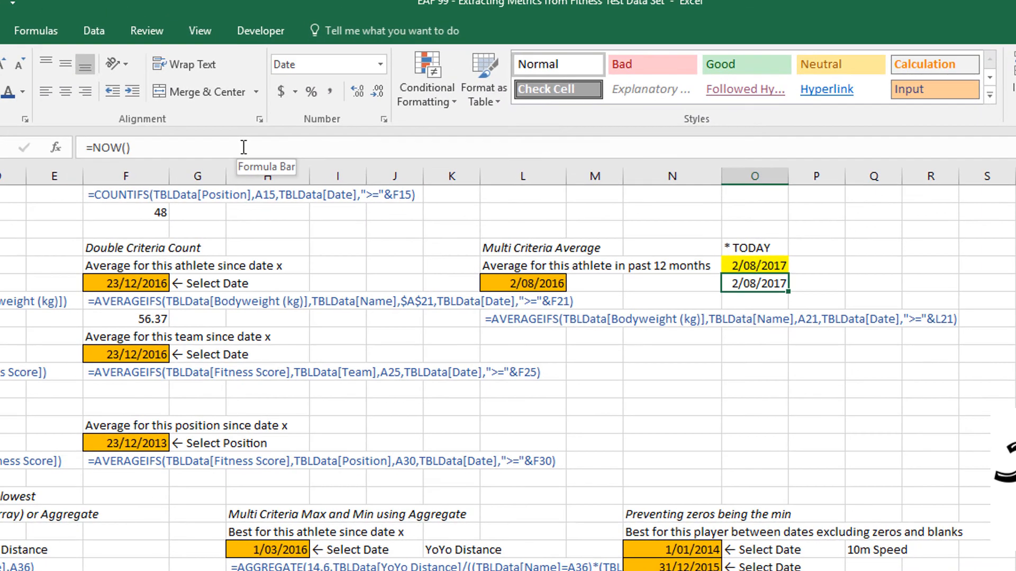
{"action": "left_click", "coordinate": [381, 66]}
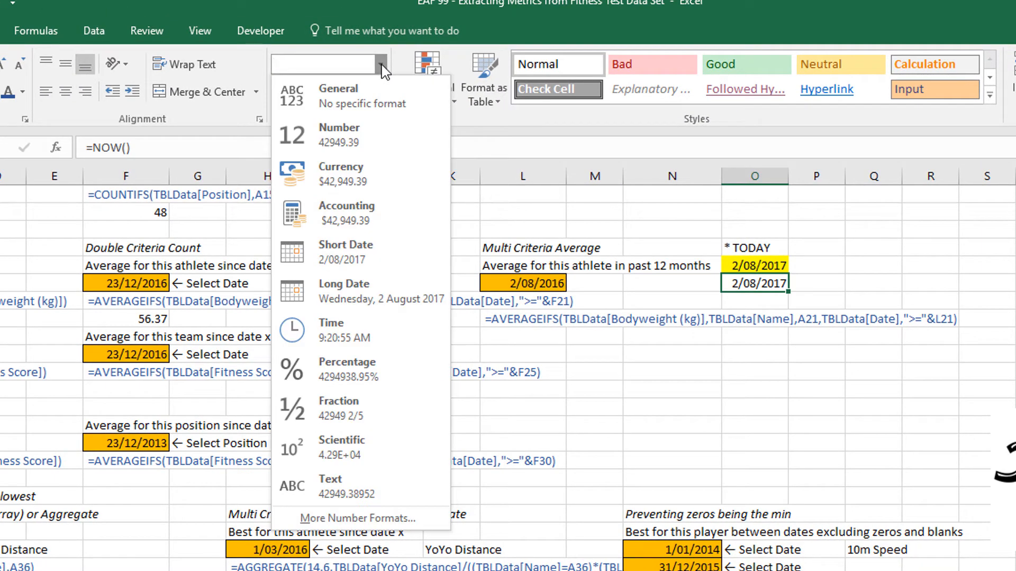
{"action": "left_click", "coordinate": [401, 333]}
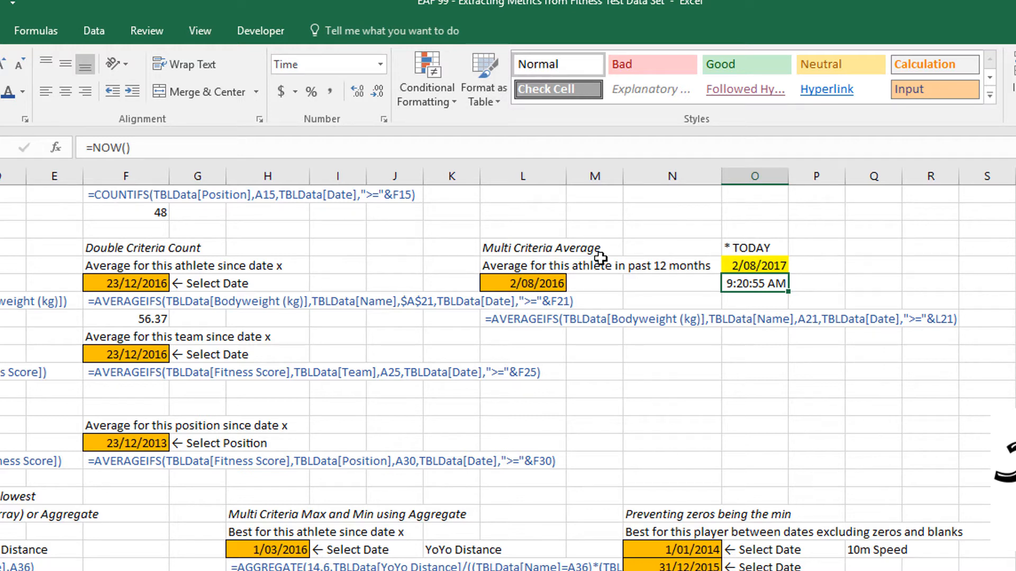
Review the formula in L21 that subtracts 365 days from the TODAY date in O20.
{"action": "left_click", "coordinate": [527, 284]}
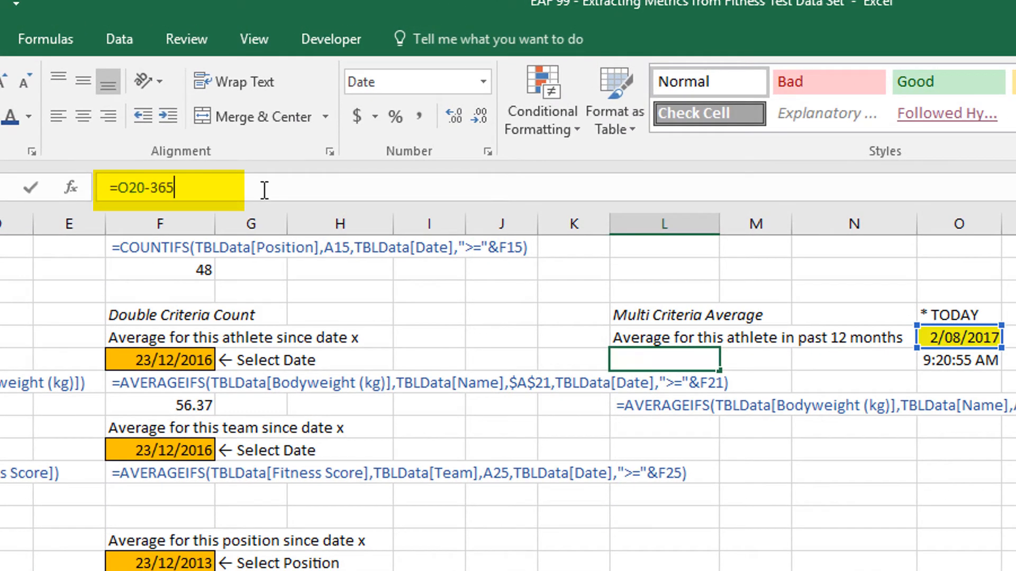
{"action": "left_click", "coordinate": [208, 149]}
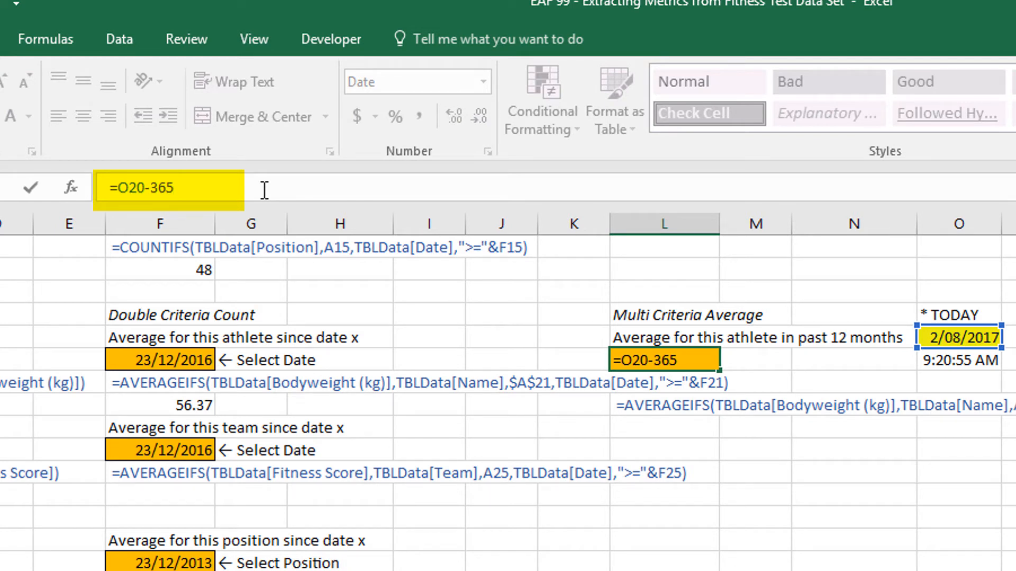
{"action": "key", "text": "Return"}
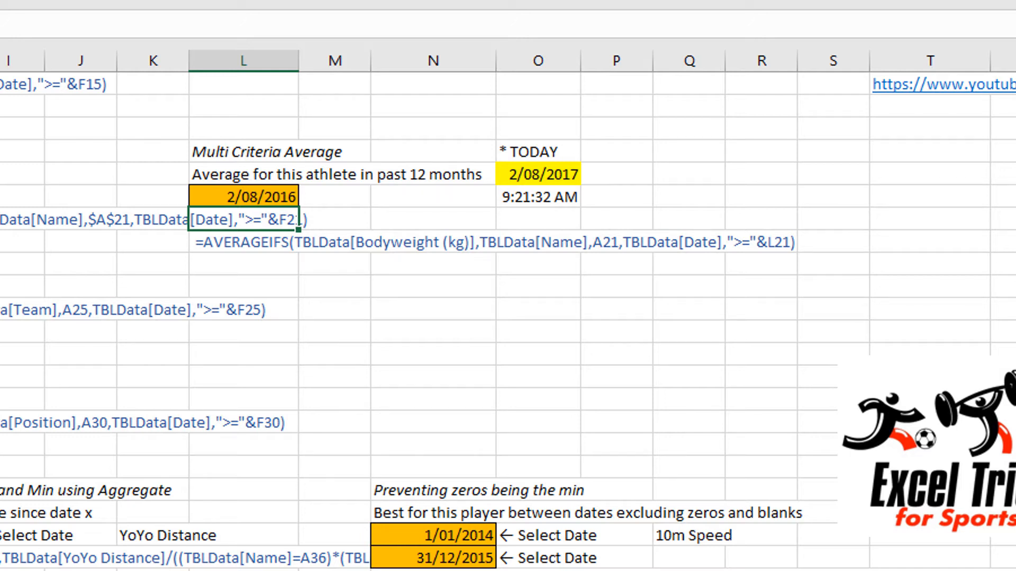
{"action": "left_click", "coordinate": [211, 191]}
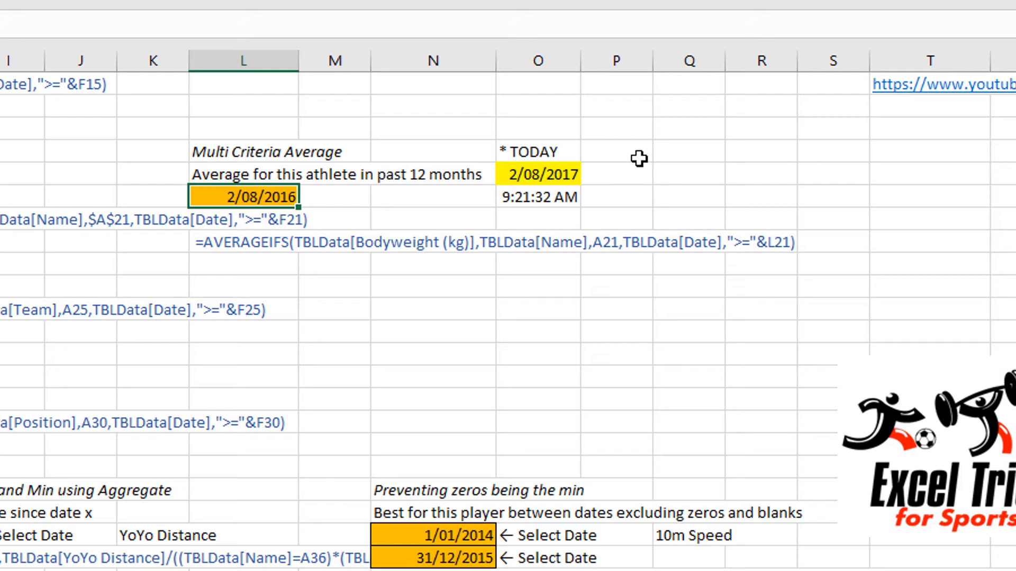
Re-enter the existing NOW formula in O21 to refresh its time.
{"action": "left_click", "coordinate": [537, 196]}
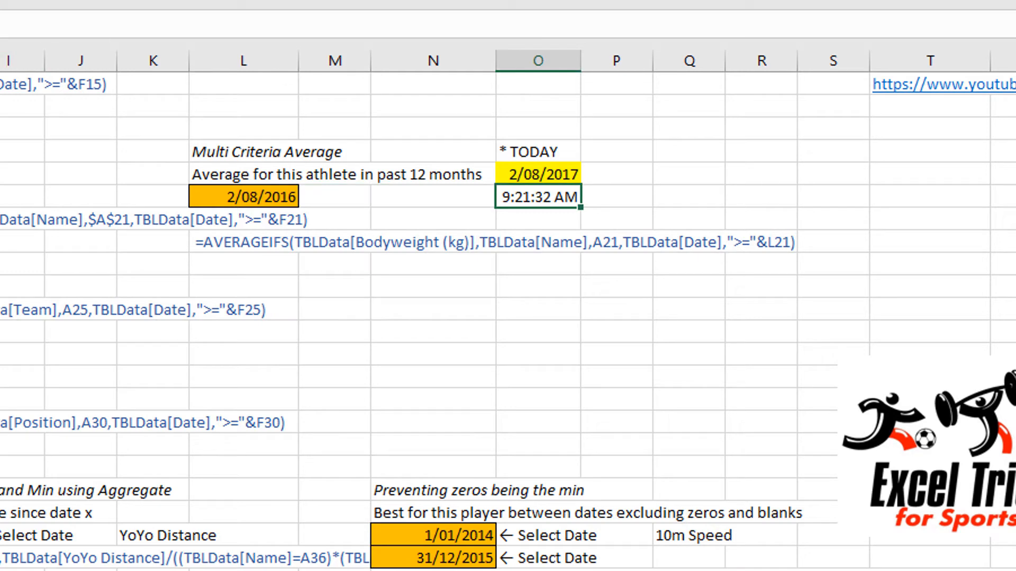
{"action": "key", "text": "F2"}
{"action": "key", "text": "Return"}
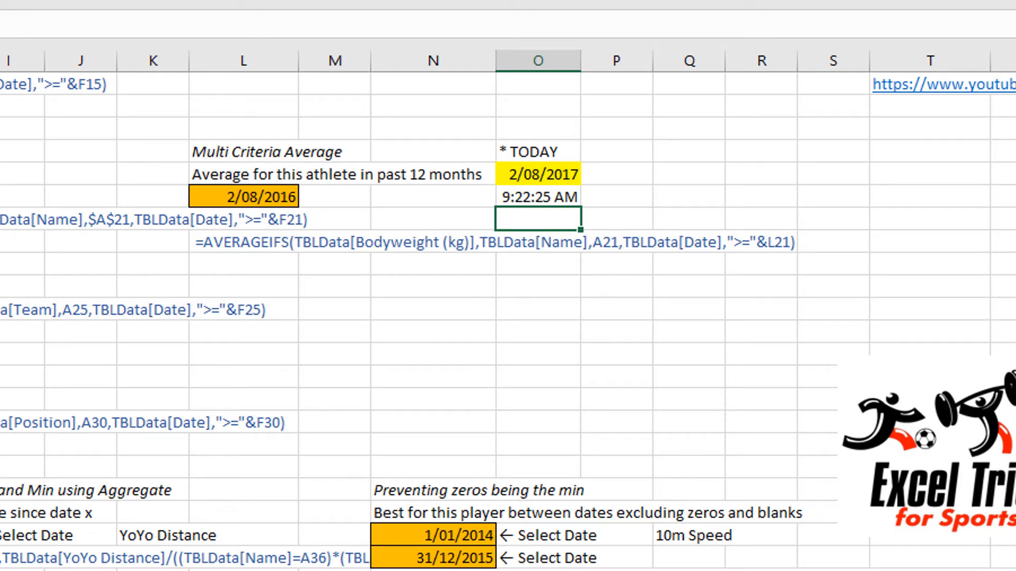
{"action": "left_click", "coordinate": [538, 197]}
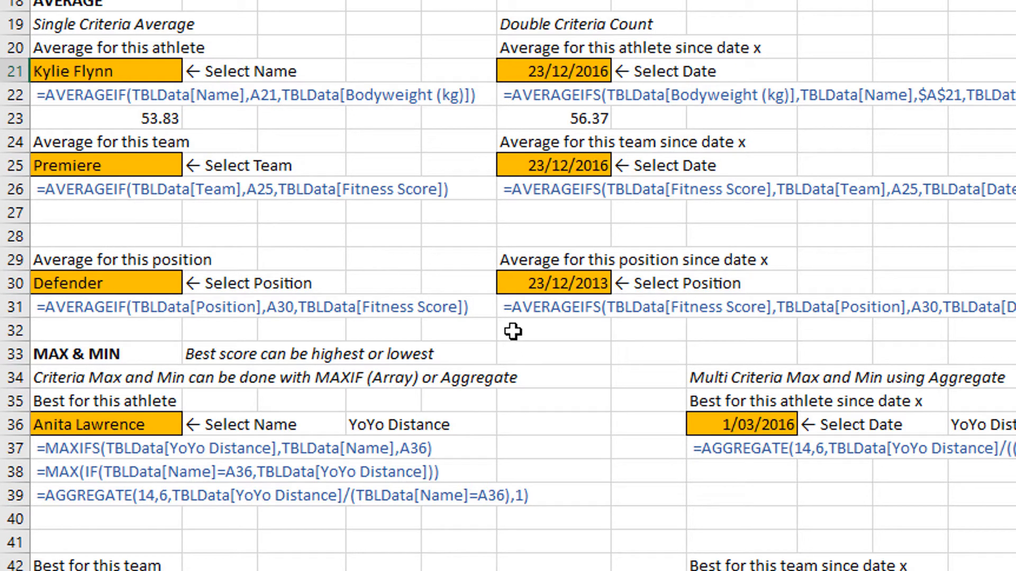
Insert a blank row at row 41, between the athlete and team blocks of the MAX & MIN section.
{"action": "scroll", "coordinate": [515, 345], "scroll_direction": "down", "scroll_amount": 4}
{"action": "scroll", "coordinate": [510, 330], "scroll_direction": "down", "scroll_amount": 1}
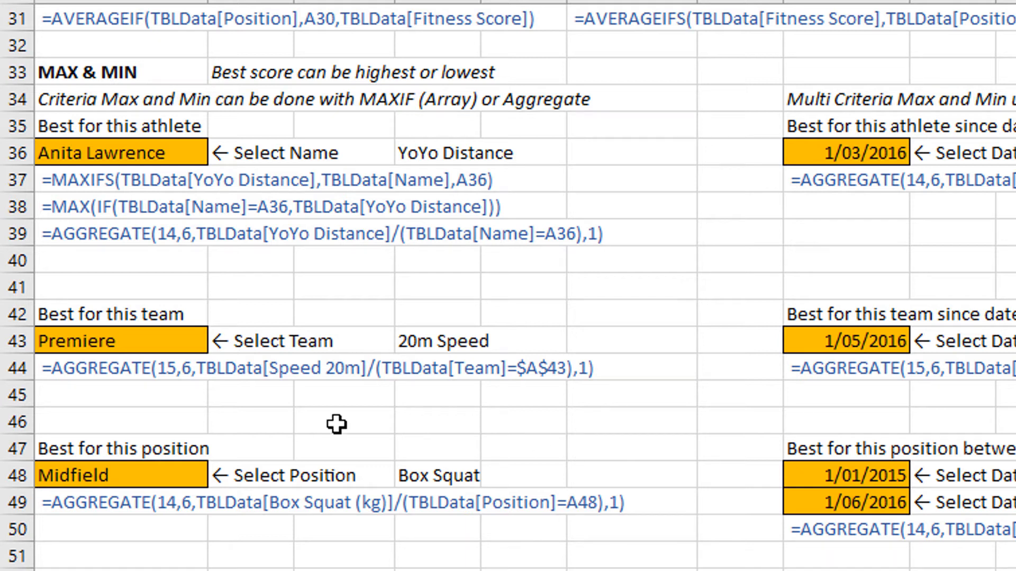
{"action": "left_click", "coordinate": [143, 257]}
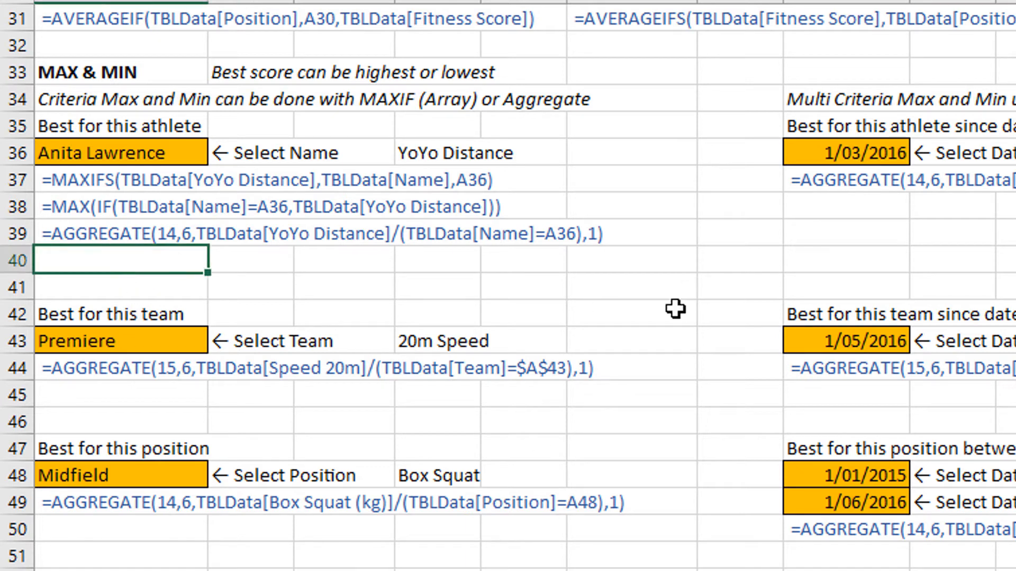
{"action": "right_click", "coordinate": [20, 285]}
{"action": "left_click", "coordinate": [101, 482]}
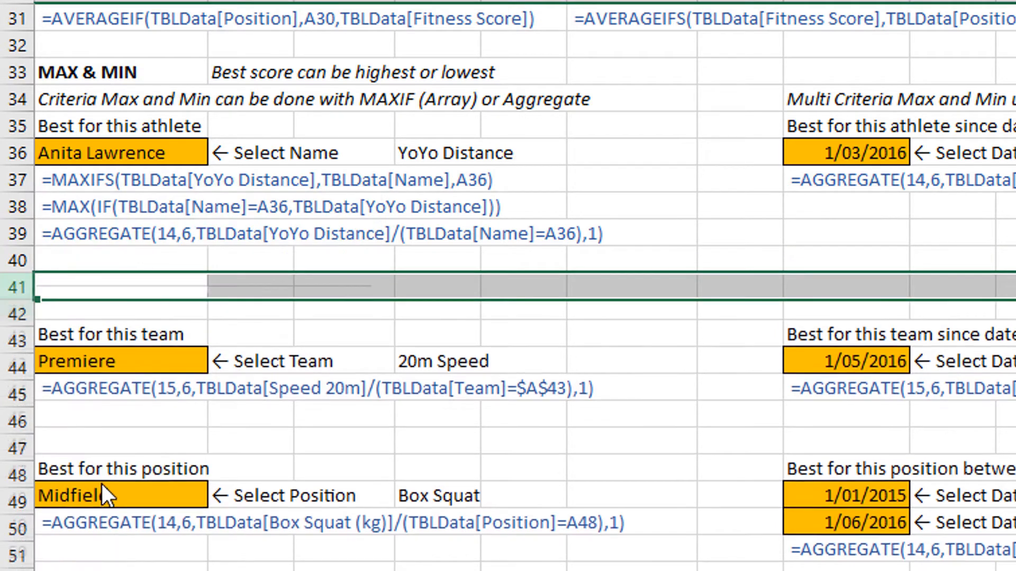
Start a MAXIFS formula in A40 with TBLData[YoYo Distance] as the max range.
{"action": "left_click", "coordinate": [120, 260]}
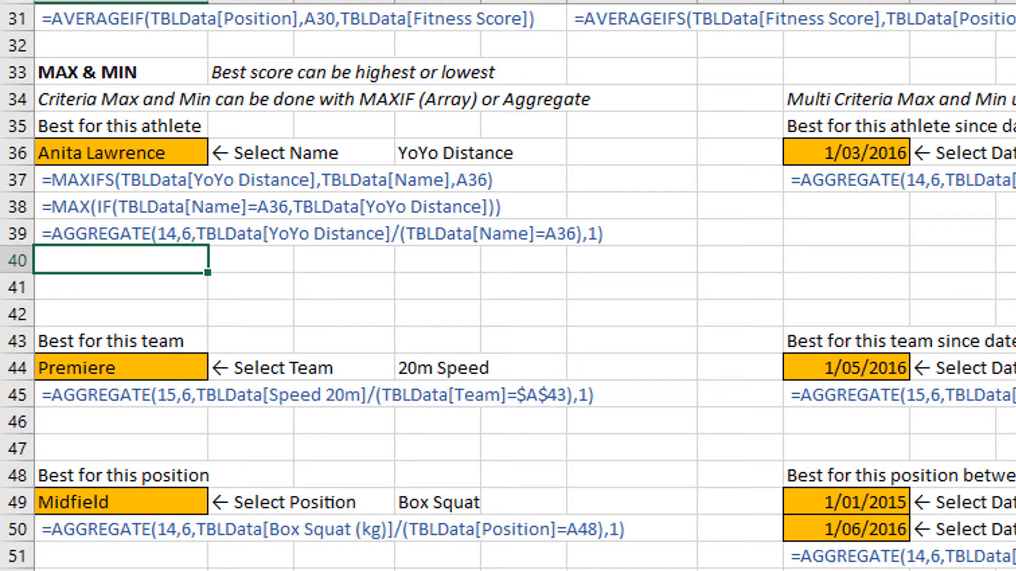
{"action": "type", "text": "=m"}
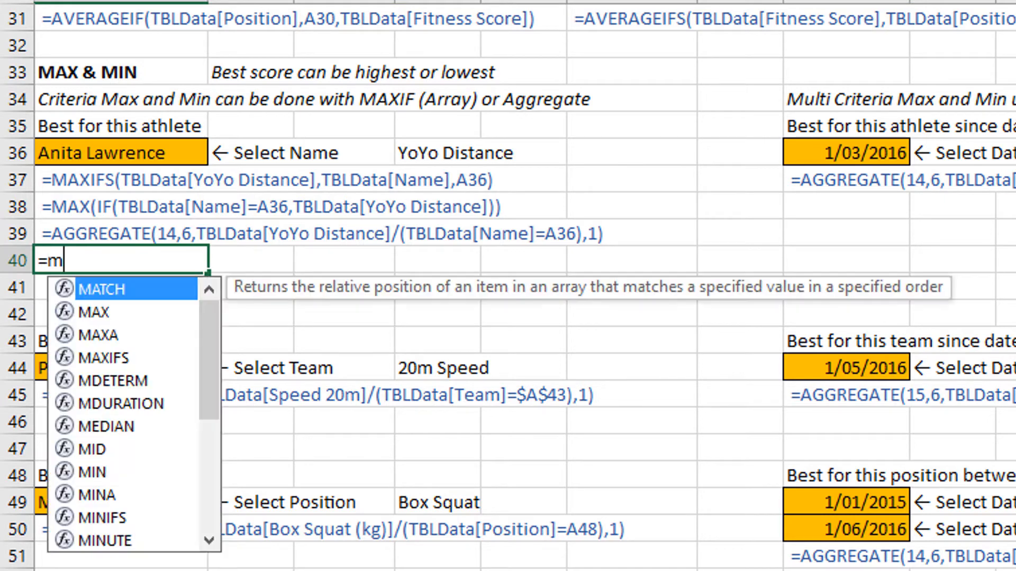
{"action": "type", "text": "axif"}
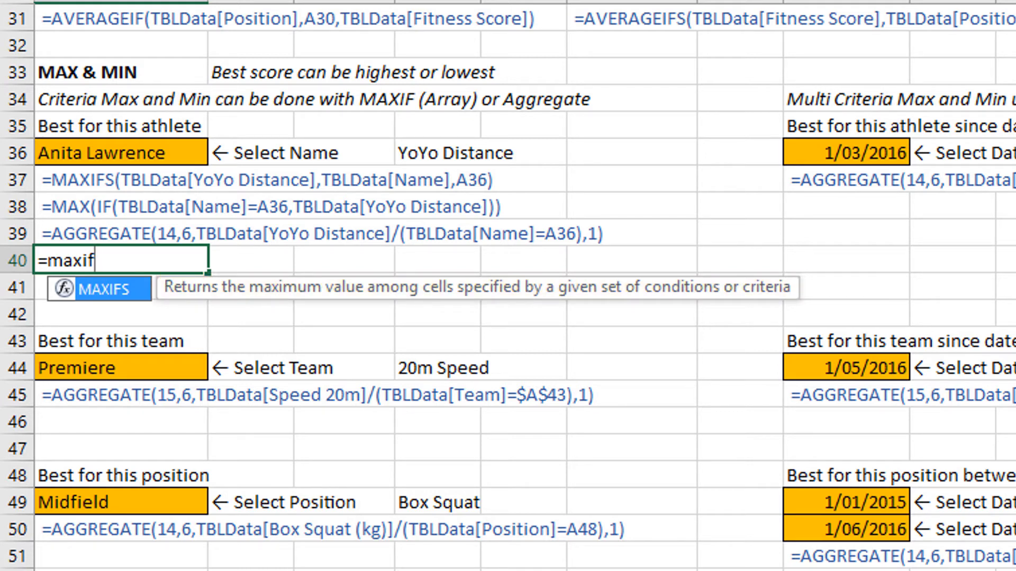
{"action": "type", "text": "s("}
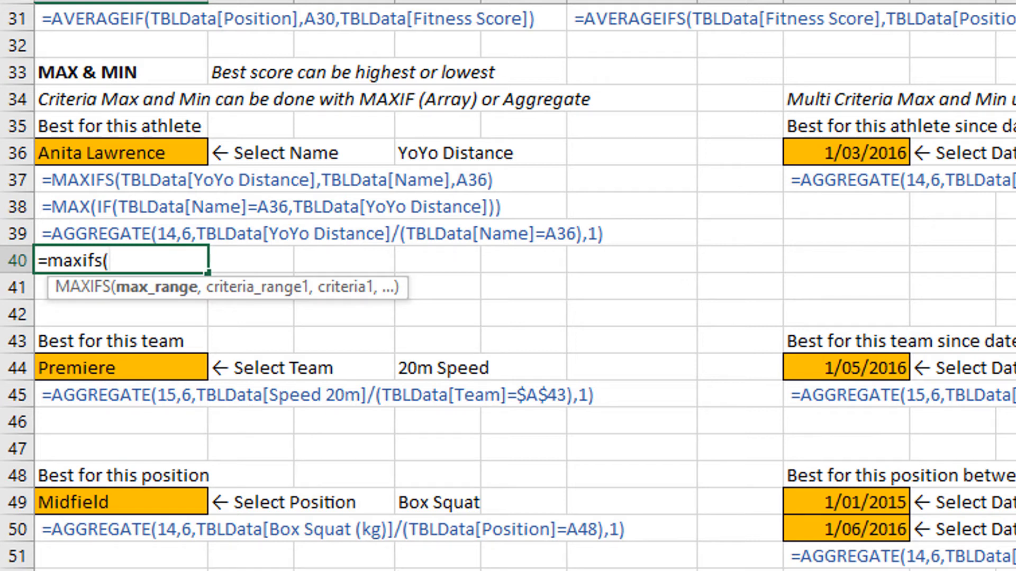
{"action": "type", "text": "TBLData[y"}
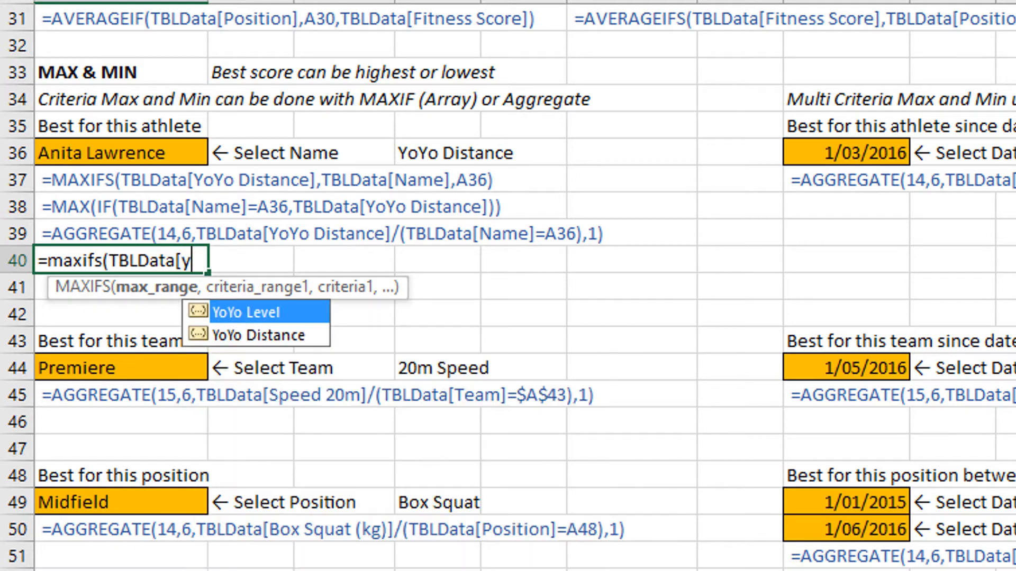
{"action": "key", "text": "Down"}
{"action": "key", "text": "Tab"}
{"action": "type", "text": "],"}
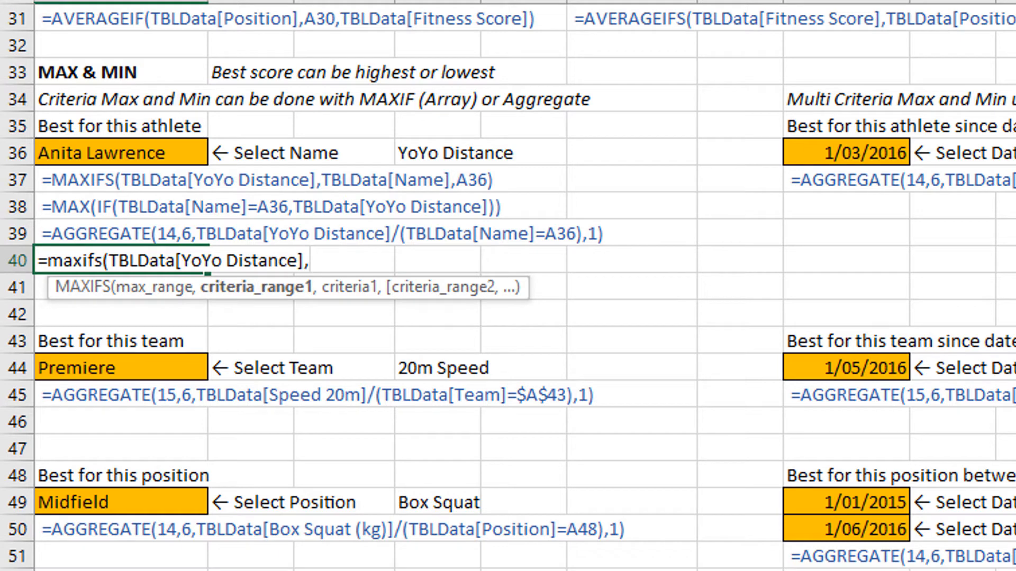
{"action": "type", "text": "tbl"}
Complete the MAXIFS formula in A40 with TBLData[Name] as the criteria range and A36 as the criterion.
{"action": "key", "text": "Tab"}
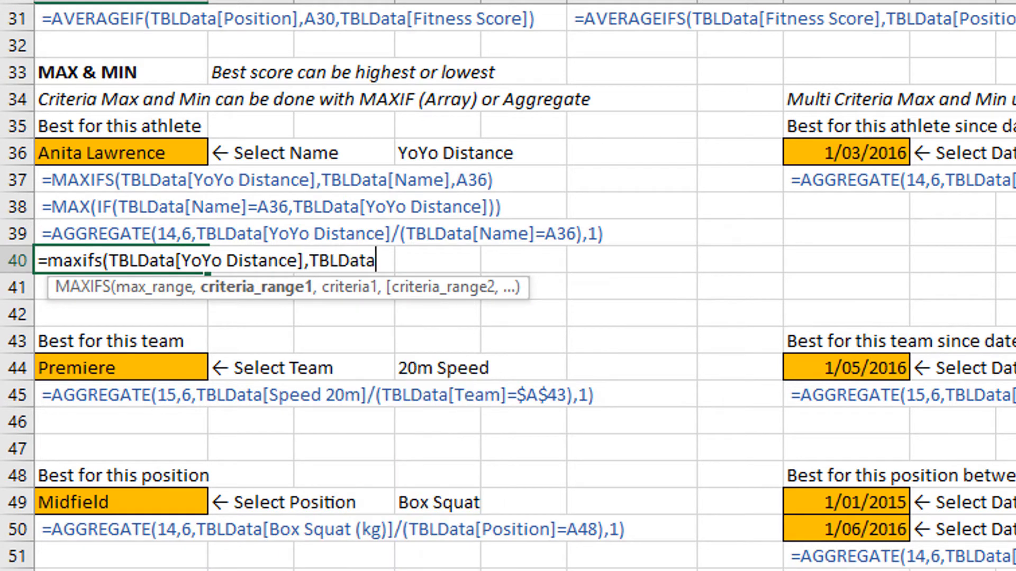
{"action": "type", "text": "["}
{"action": "key", "text": "Down"}
{"action": "key", "text": "Down"}
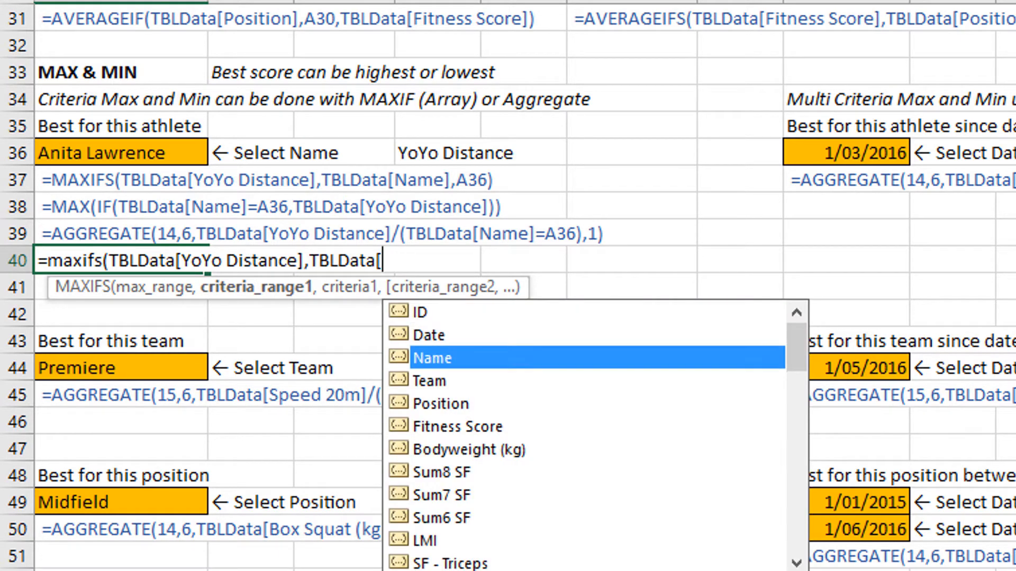
{"action": "key", "text": "Tab"}
{"action": "type", "text": "],"}
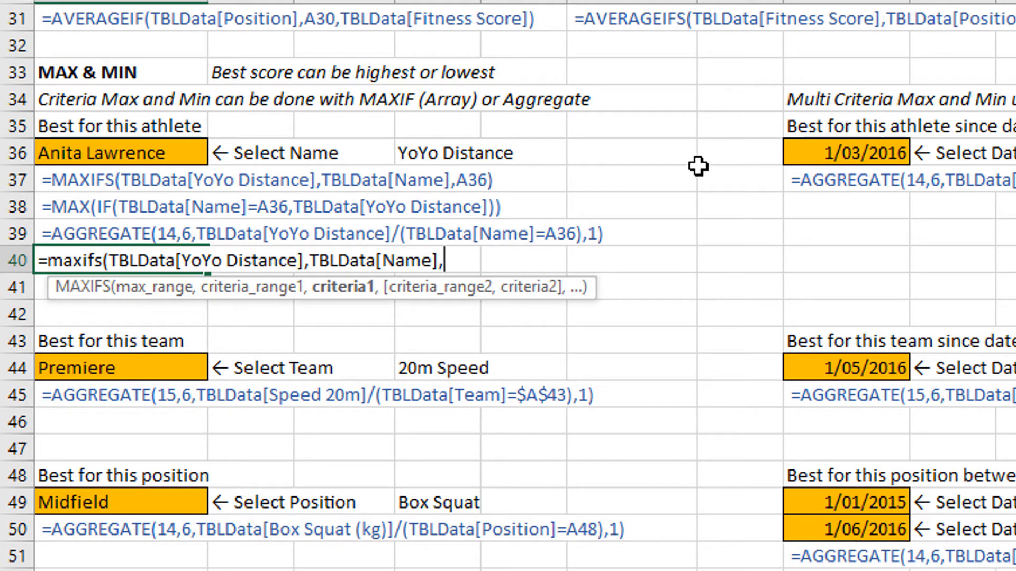
{"action": "left_click", "coordinate": [88, 153]}
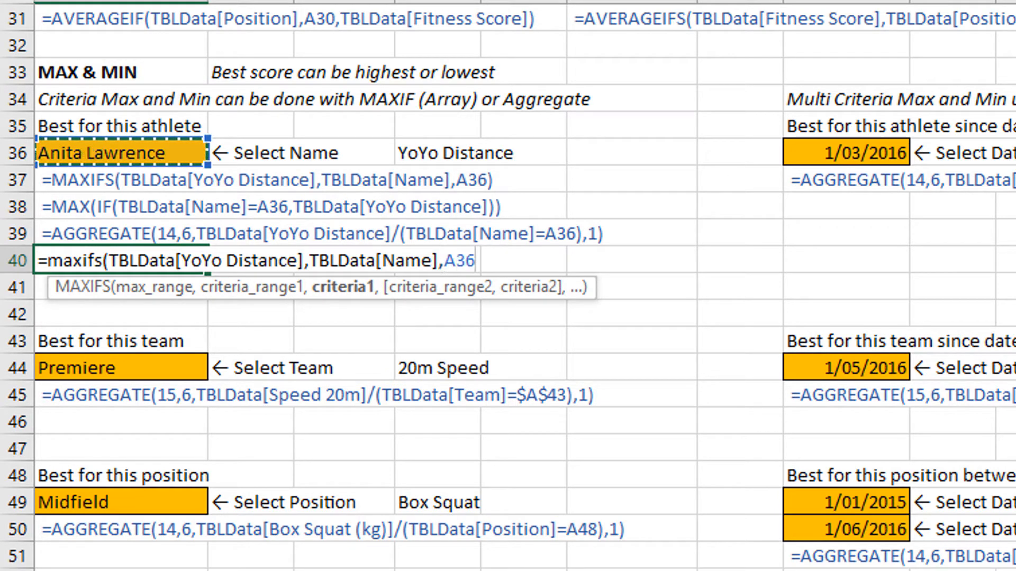
{"action": "type", "text": ")"}
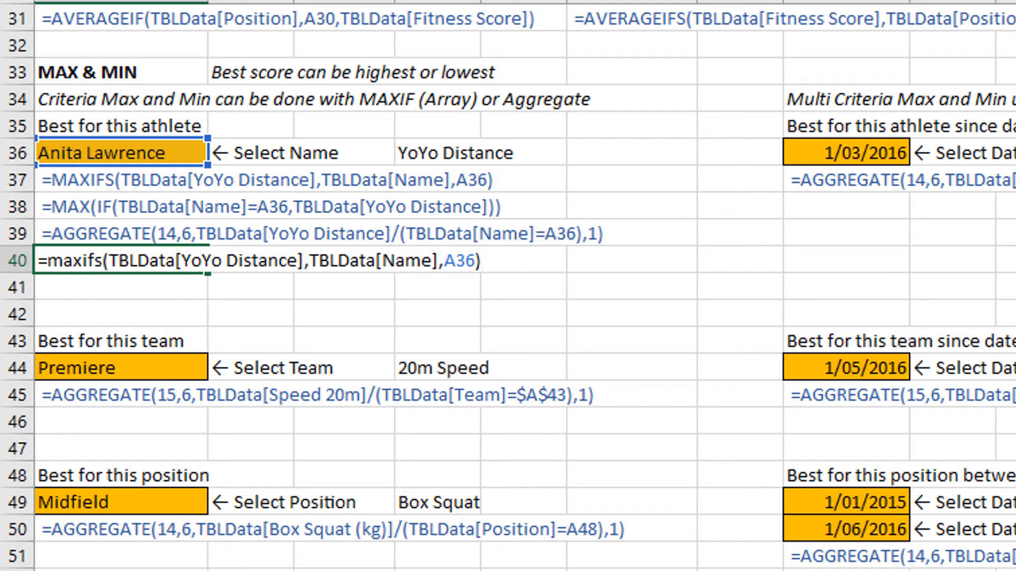
{"action": "key", "text": "Return"}
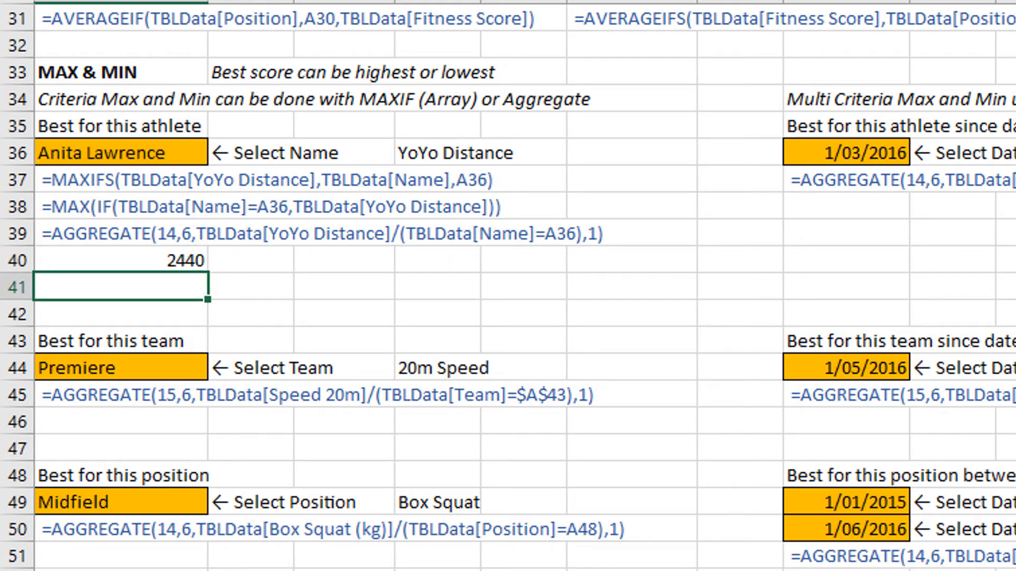
{"action": "key", "text": "Up"}
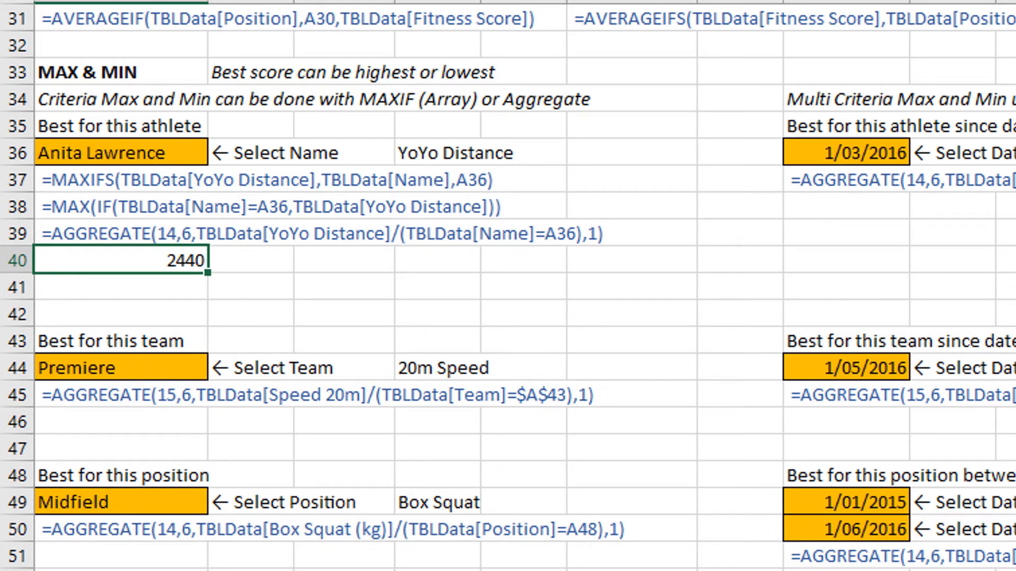
Start a MAX formula with a nested IF function in A41.
{"action": "key", "text": "Down"}
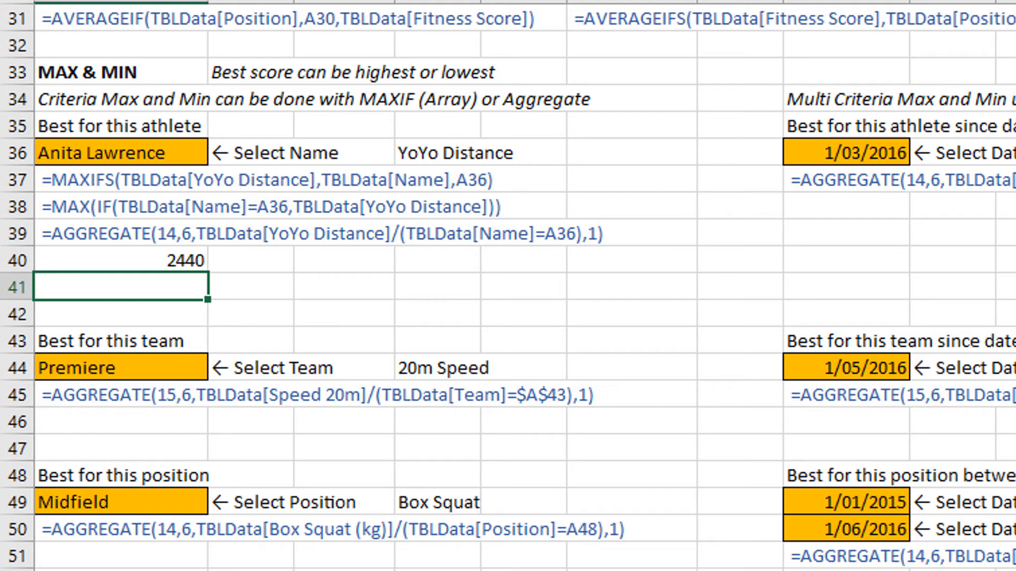
{"action": "type", "text": "=max("}
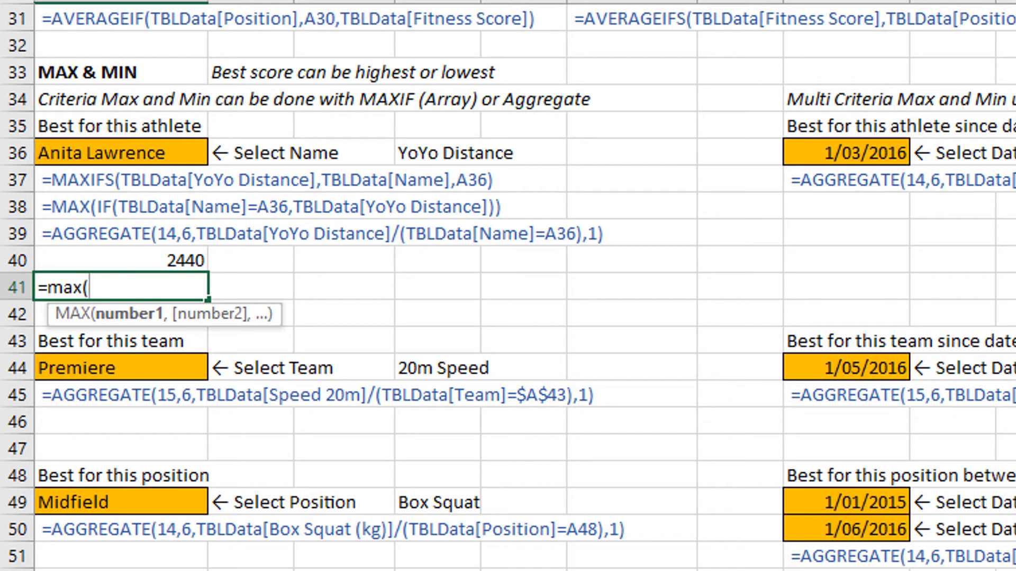
{"action": "type", "text": "i"}
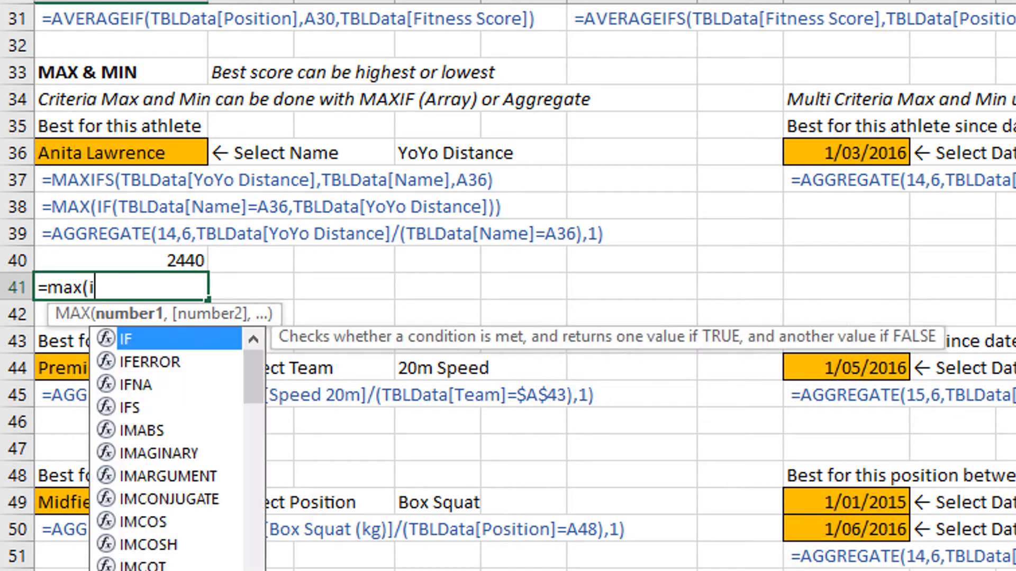
{"action": "type", "text": "f("}
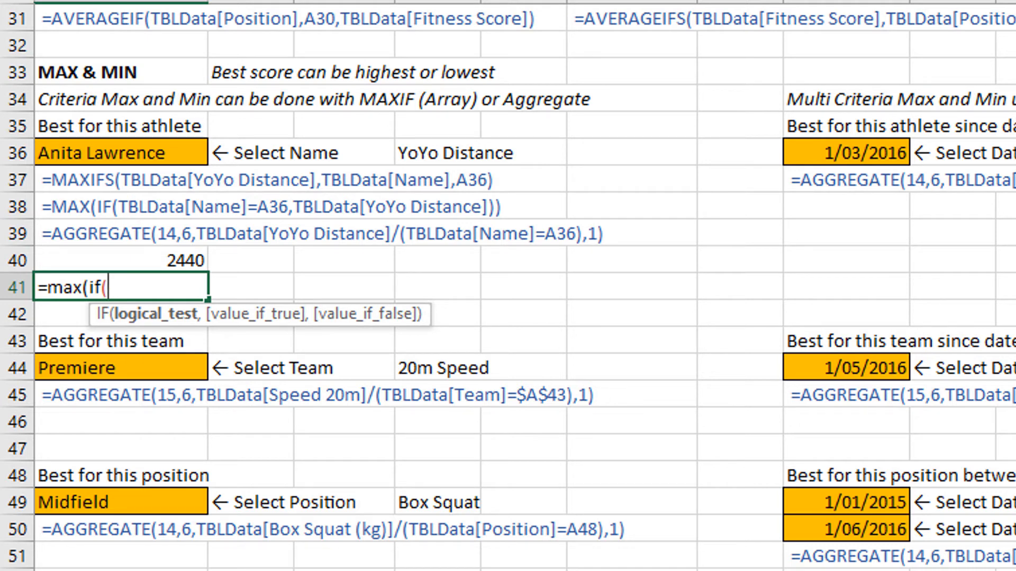
{"action": "type", "text": "tbl"}
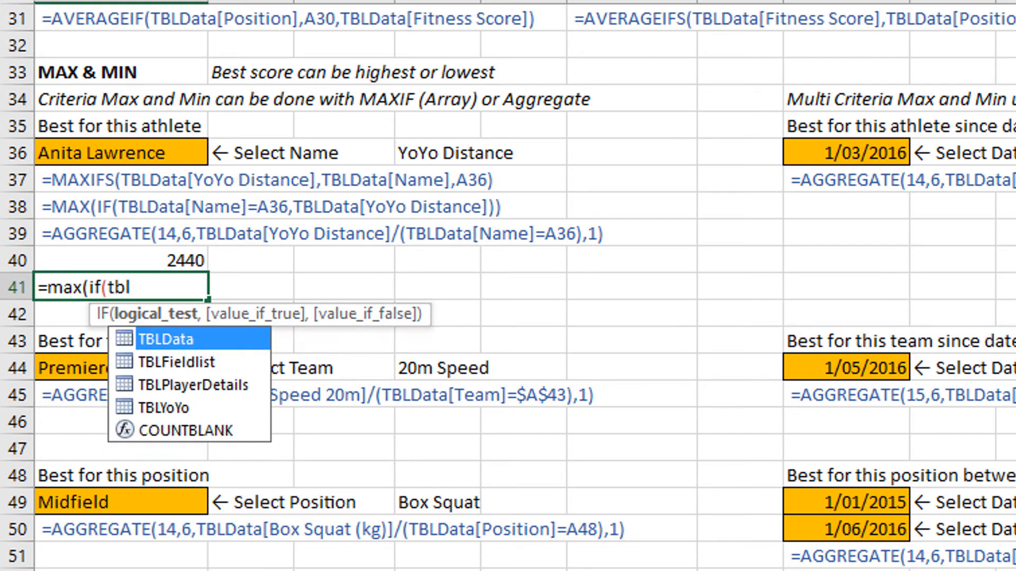
Set the nested IF's logical test in A41 to TBLData[Name]=A36.
{"action": "key", "text": "Tab"}
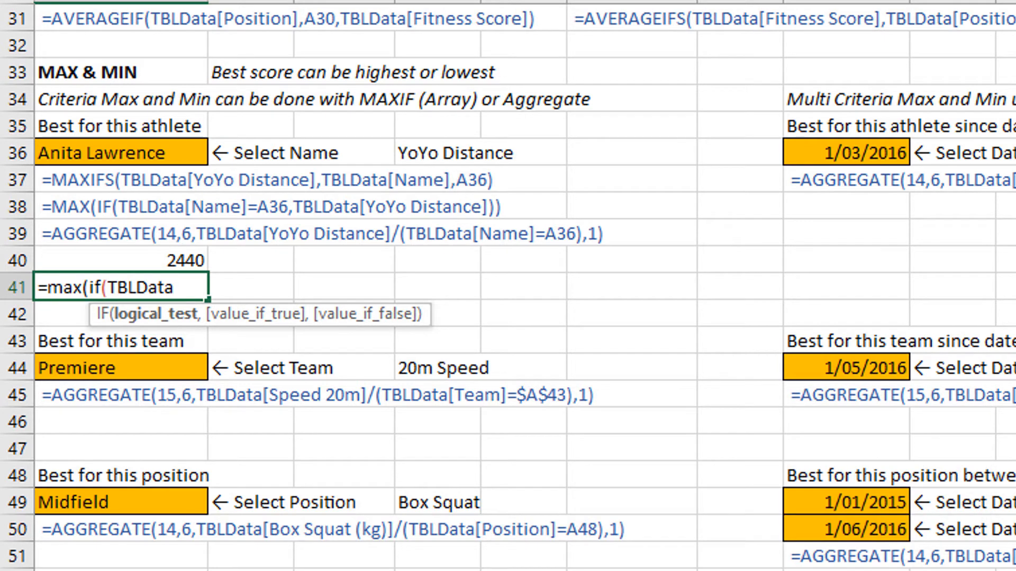
{"action": "type", "text": "["}
{"action": "key", "text": "Down"}
{"action": "key", "text": "Down"}
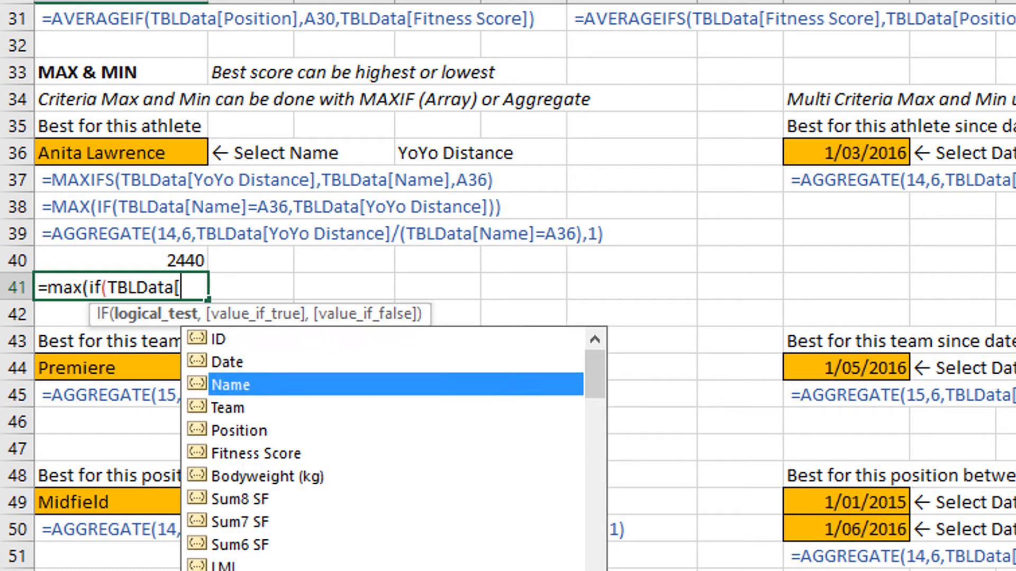
{"action": "key", "text": "Tab"}
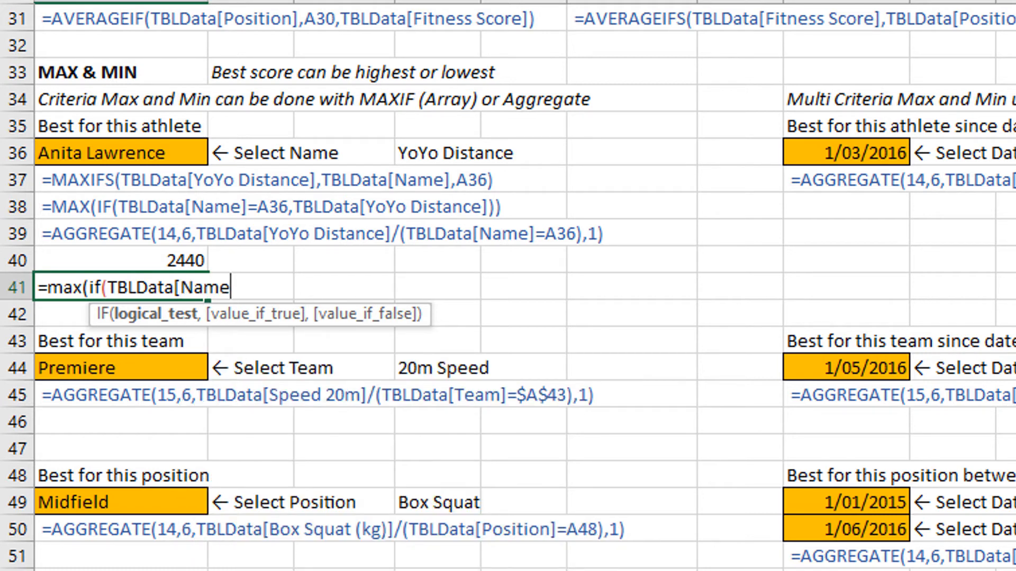
{"action": "type", "text": "]="}
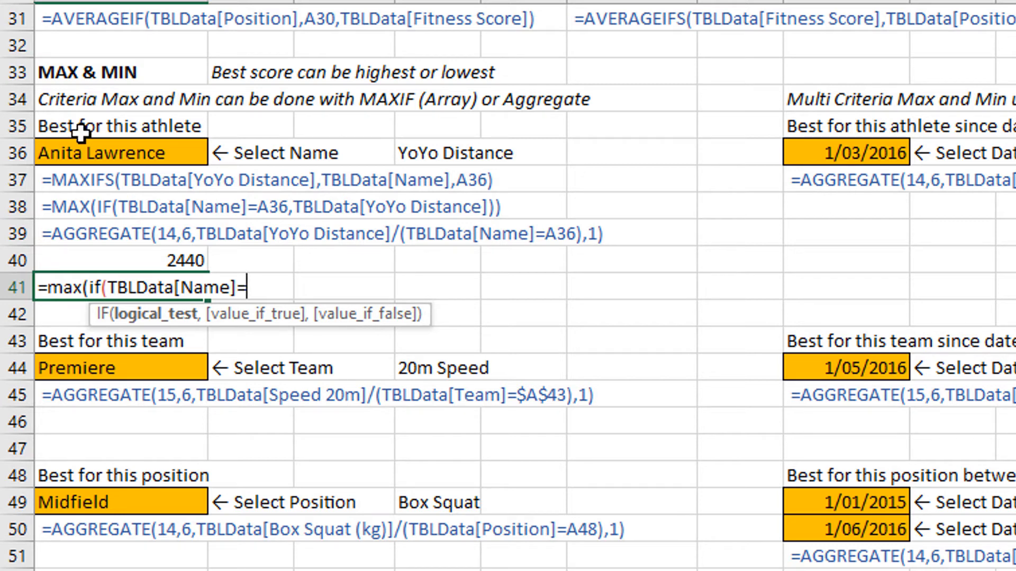
{"action": "left_click", "coordinate": [132, 154]}
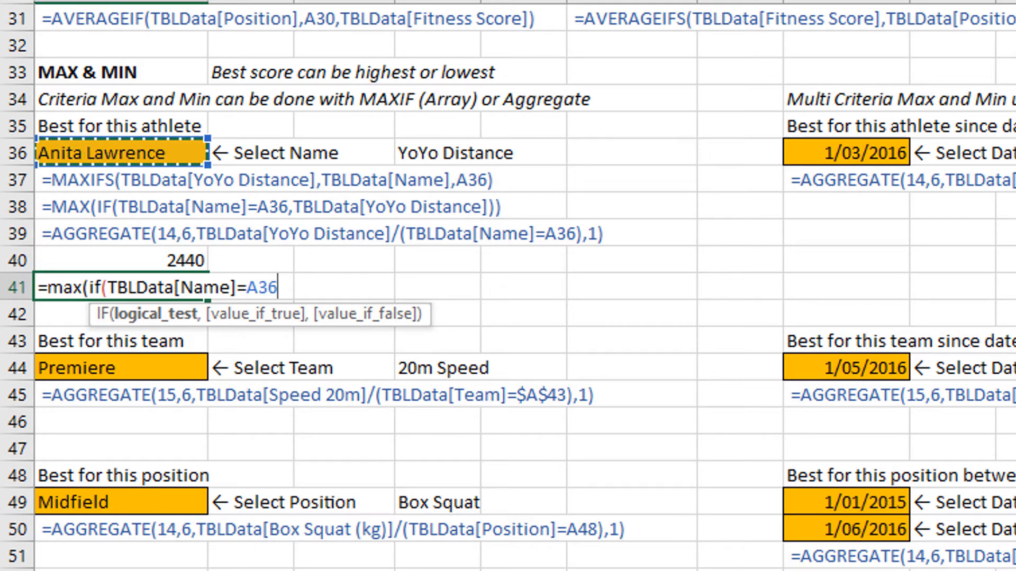
Complete the MAX-IF formula in A41 with TBLData[YoYo Distance] as the value if true and enter it as an array formula.
{"action": "type", "text": ","}
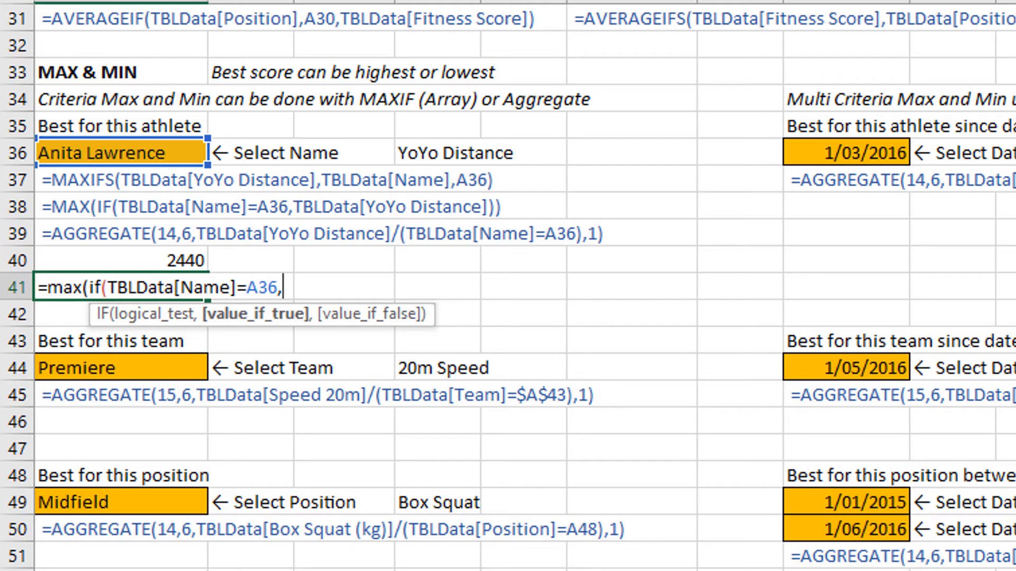
{"action": "type", "text": "tbl"}
{"action": "key", "text": "Tab"}
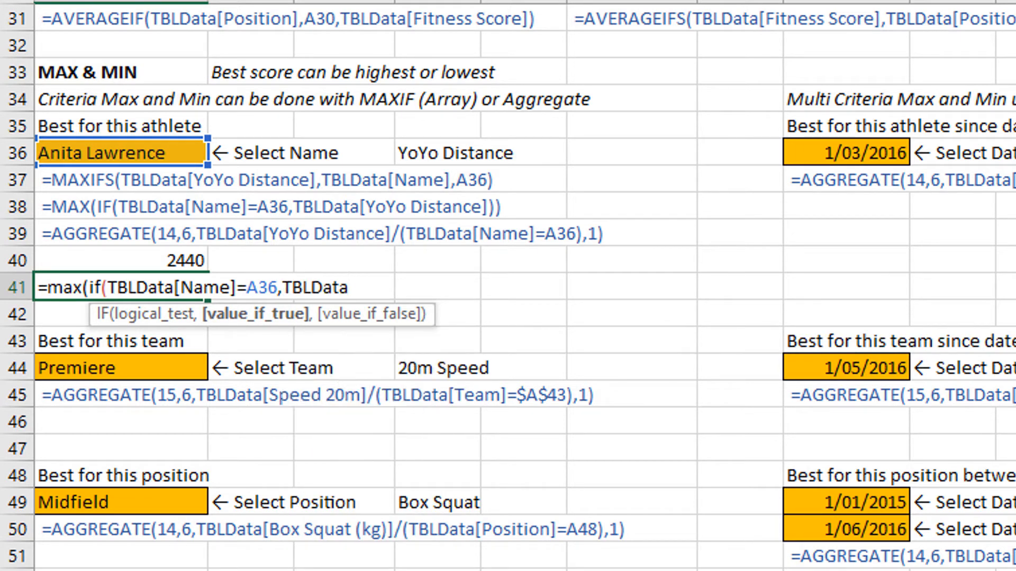
{"action": "type", "text": "[y"}
{"action": "key", "text": "Down"}
{"action": "key", "text": "Tab"}
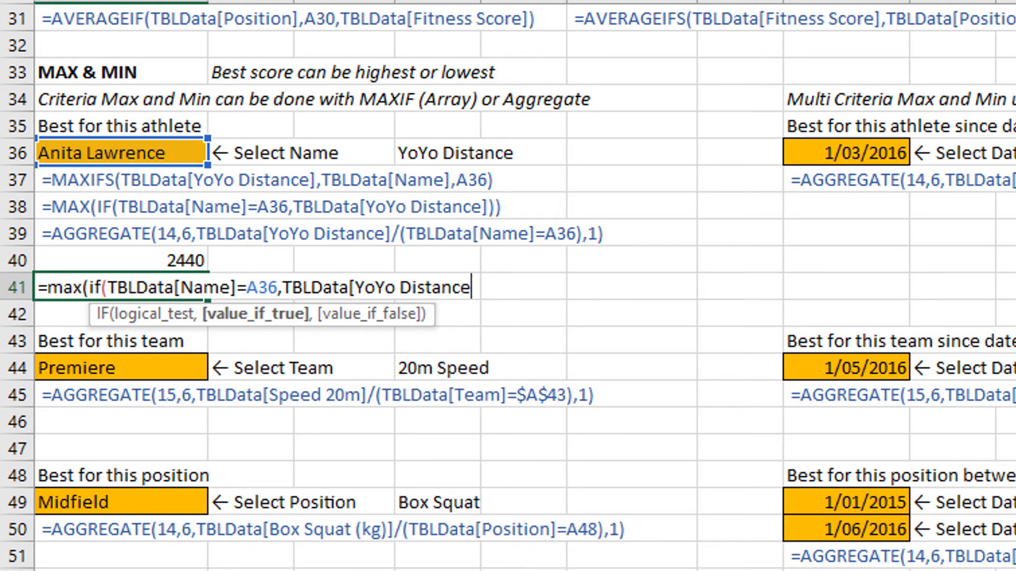
{"action": "type", "text": "])"}
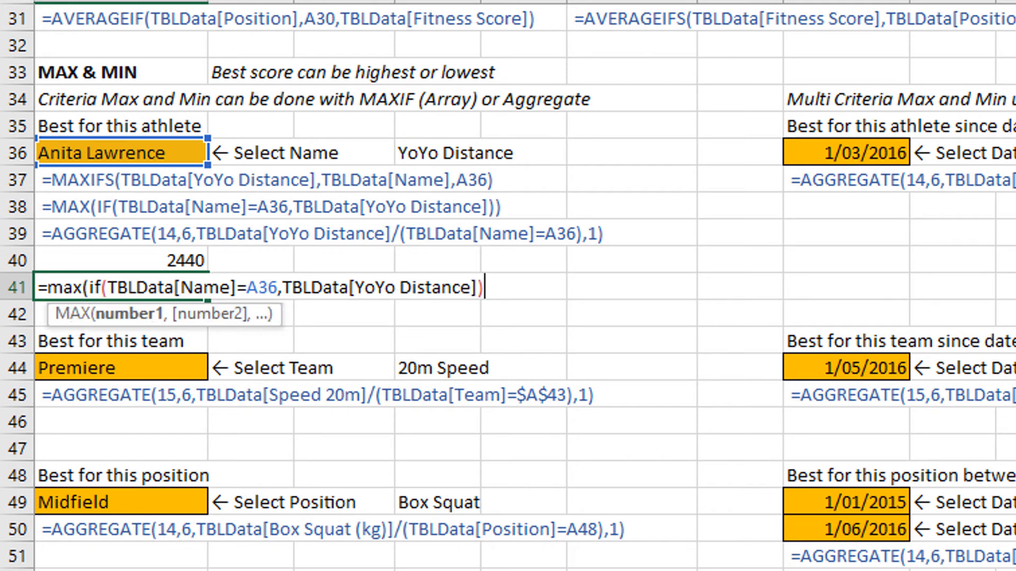
{"action": "type", "text": ")"}
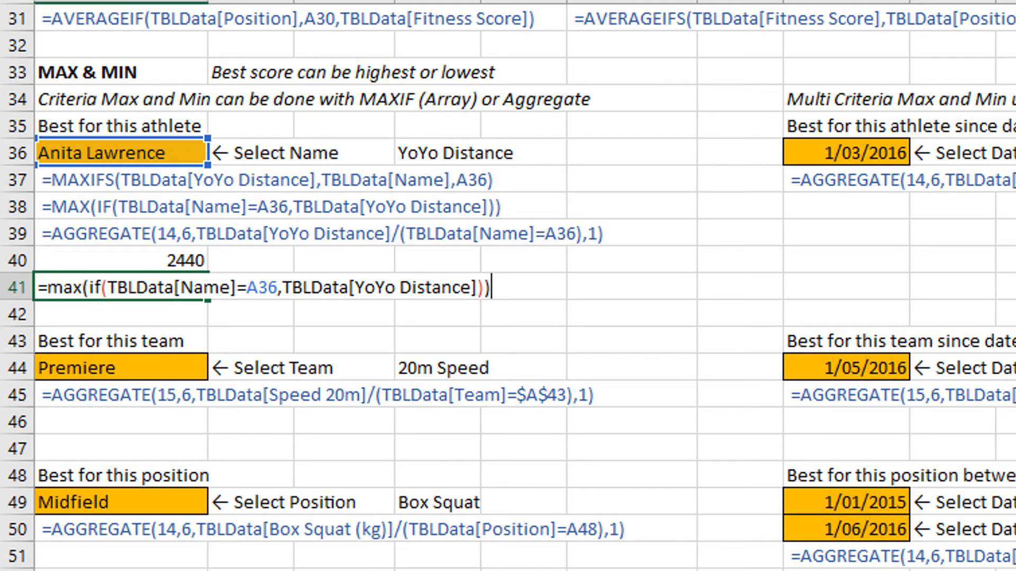
{"action": "key", "text": "ctrl+shift+Return"}
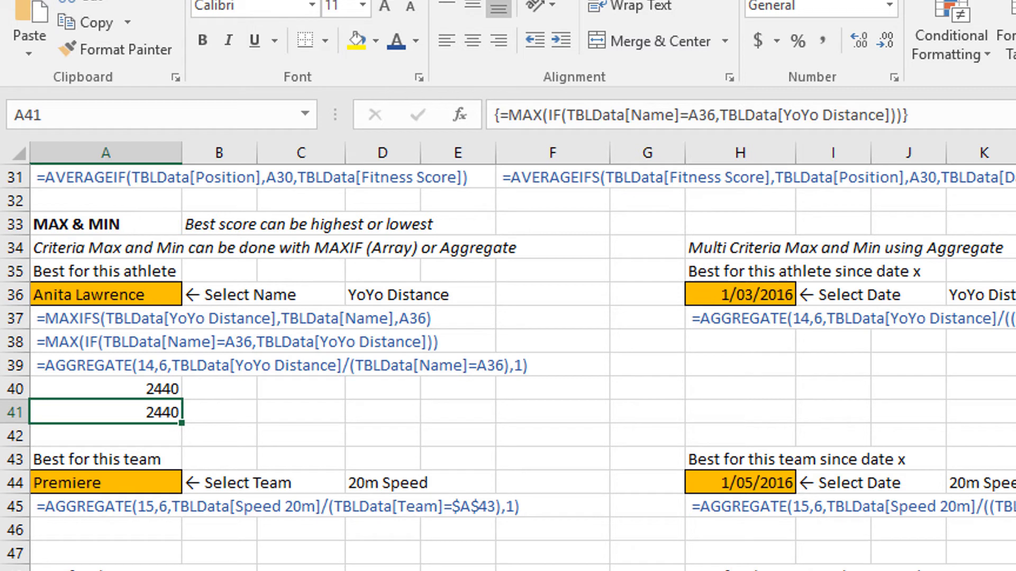
Start an AGGREGATE formula in A42 with function 14 - LARGE.
{"action": "key", "text": "Down"}
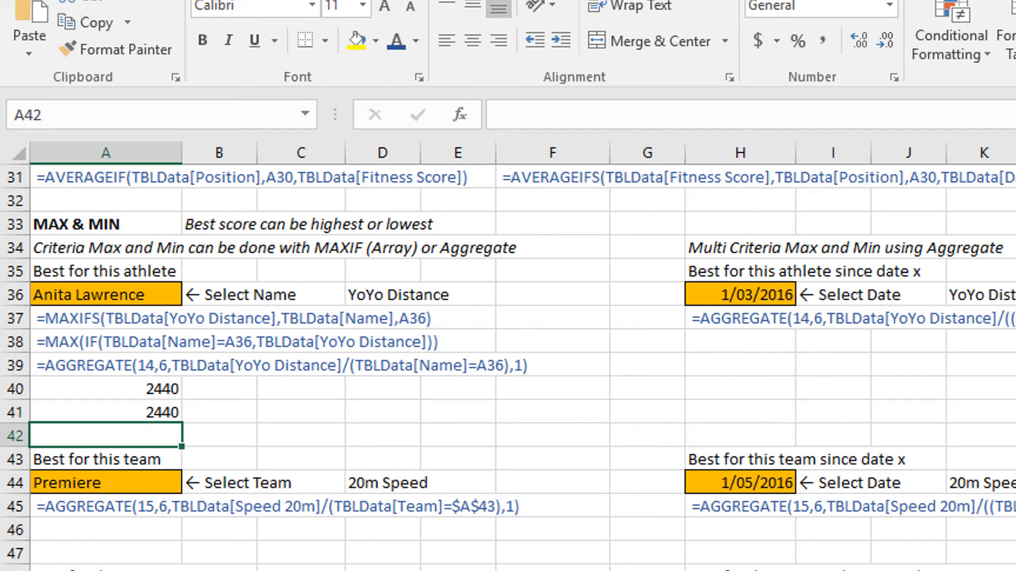
{"action": "type", "text": "="}
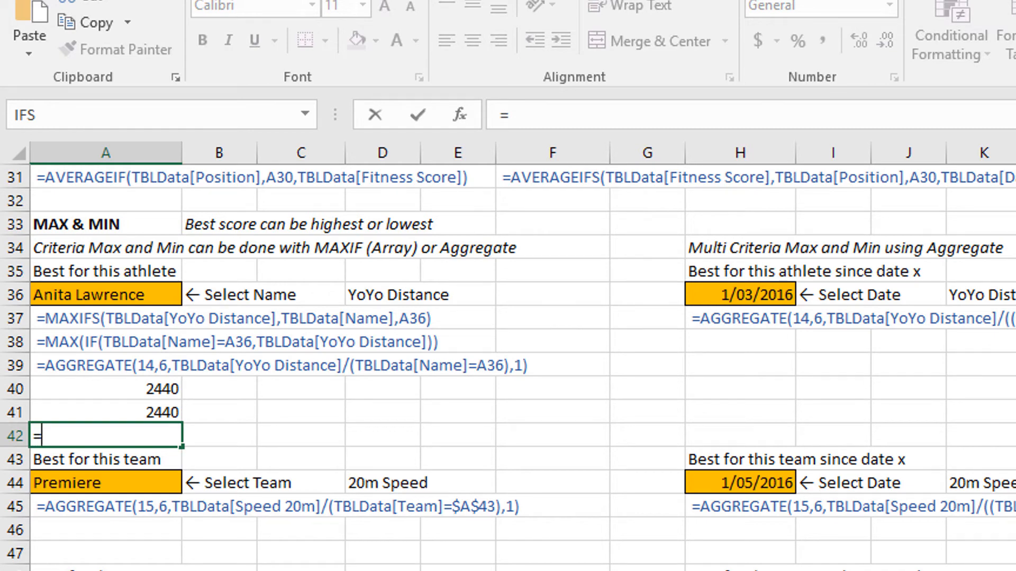
{"action": "type", "text": "agg"}
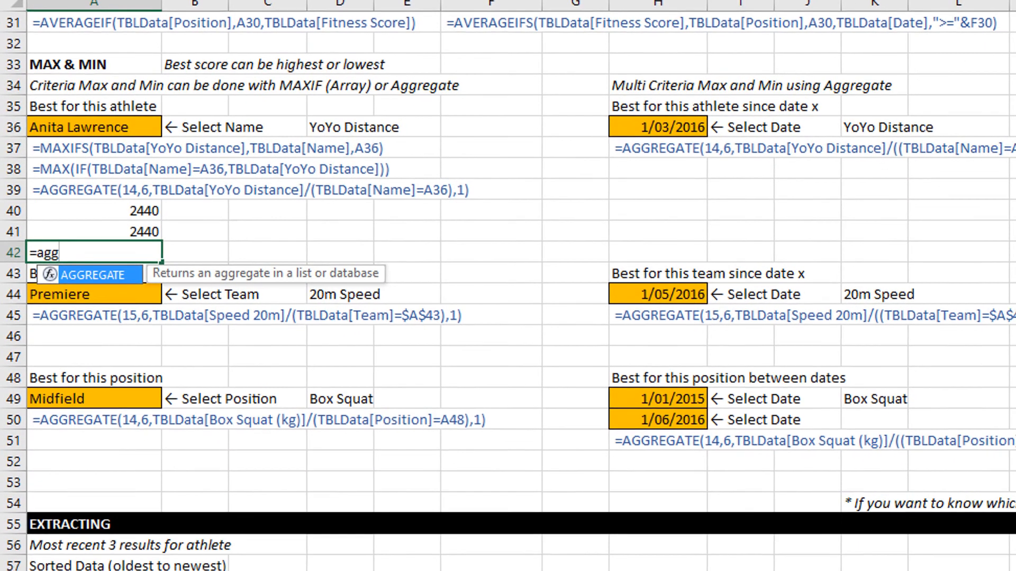
{"action": "key", "text": "Tab"}
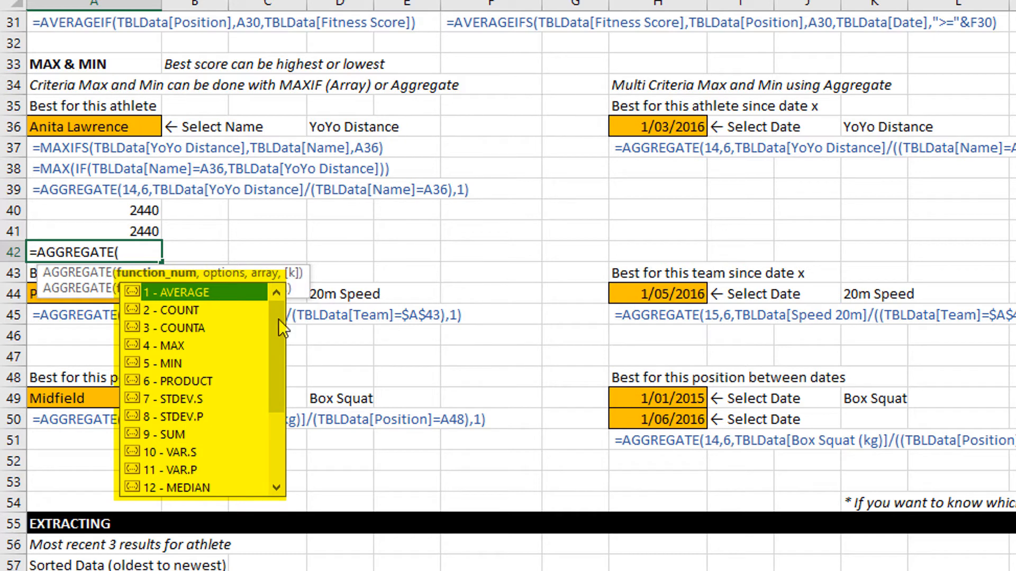
{"action": "left_click_drag", "start_coordinate": [276, 329], "coordinate": [277, 409]}
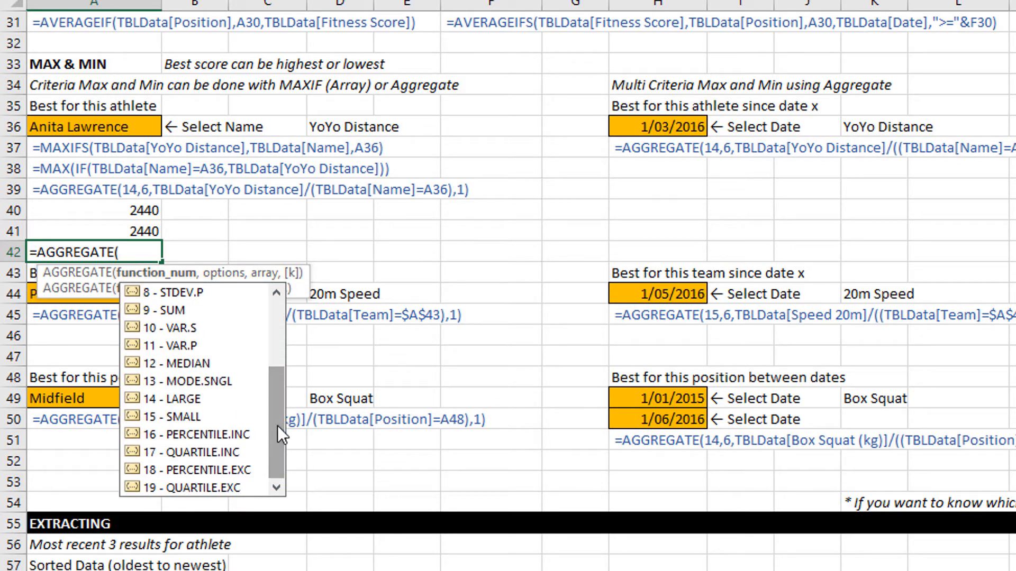
{"action": "left_click_drag", "start_coordinate": [277, 425], "coordinate": [271, 351]}
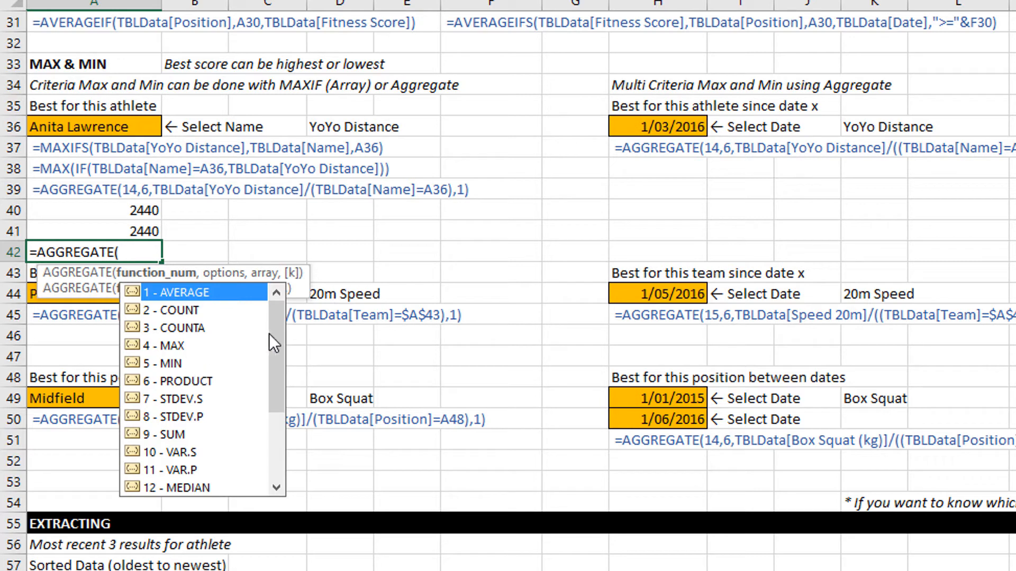
{"action": "left_click_drag", "start_coordinate": [280, 331], "coordinate": [265, 427]}
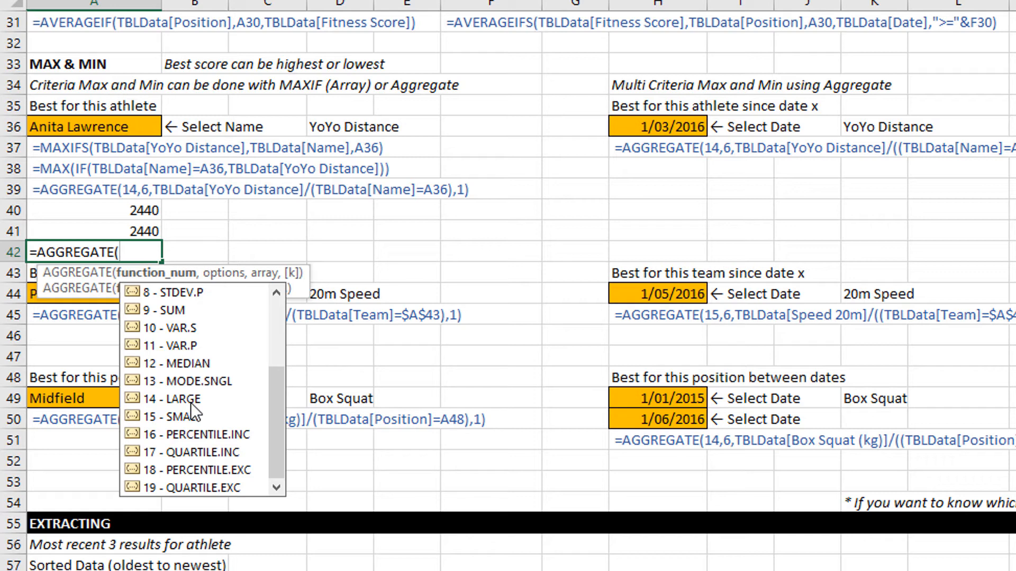
{"action": "double_click", "coordinate": [191, 400]}
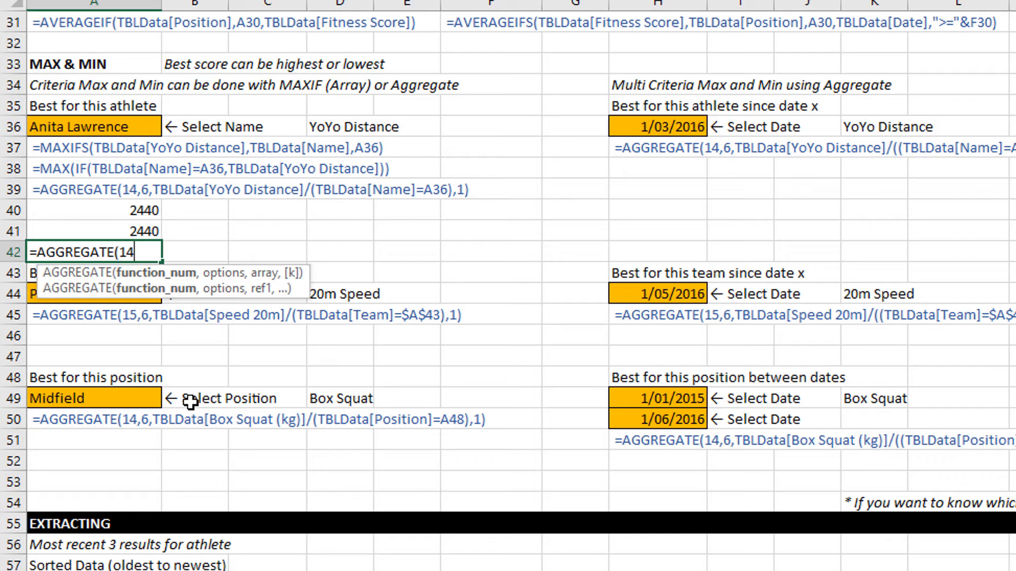
Set the AGGREGATE option in A42 to 6 - Ignore error values and add TBLData[YoYo Distance] as the array.
{"action": "type", "text": ","}
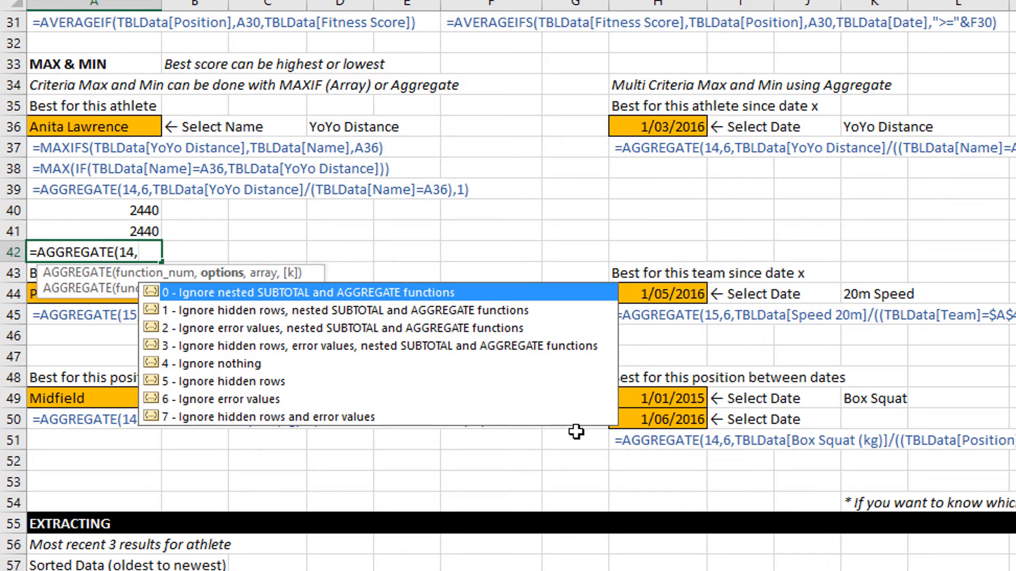
{"action": "double_click", "coordinate": [267, 401]}
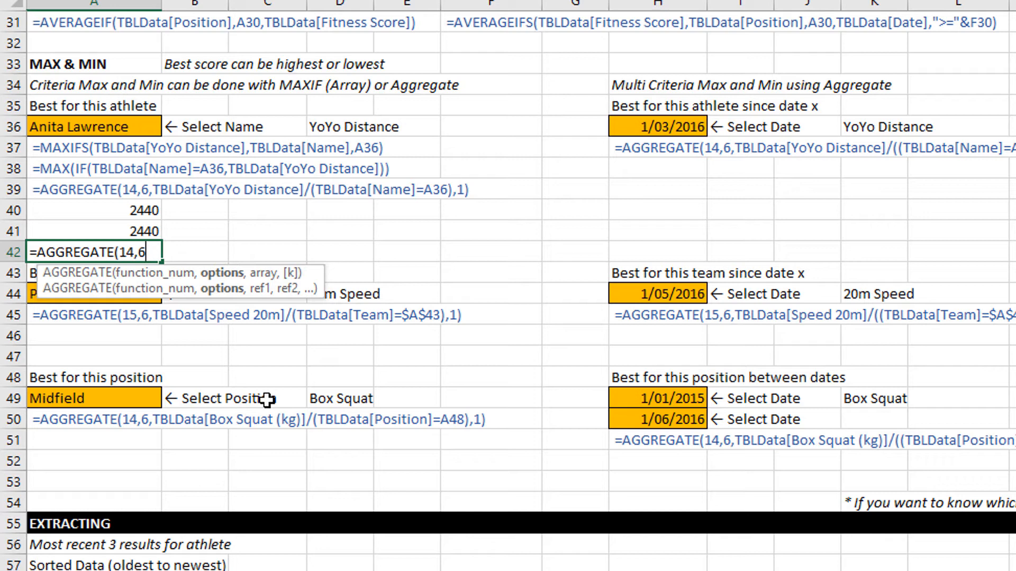
{"action": "type", "text": ","}
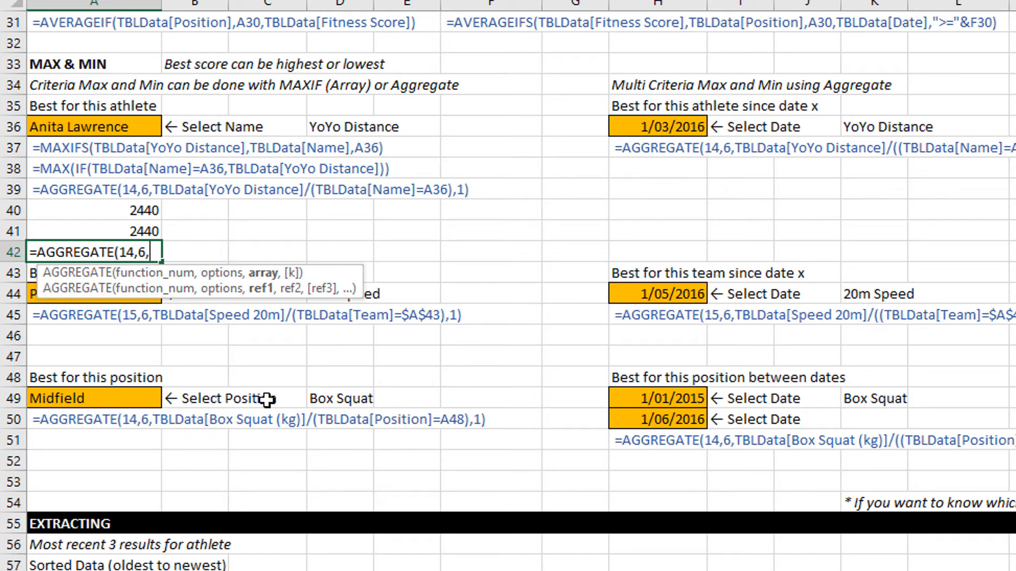
{"action": "type", "text": "TBLData[YoYo Distance"}
{"action": "type", "text": "]"}
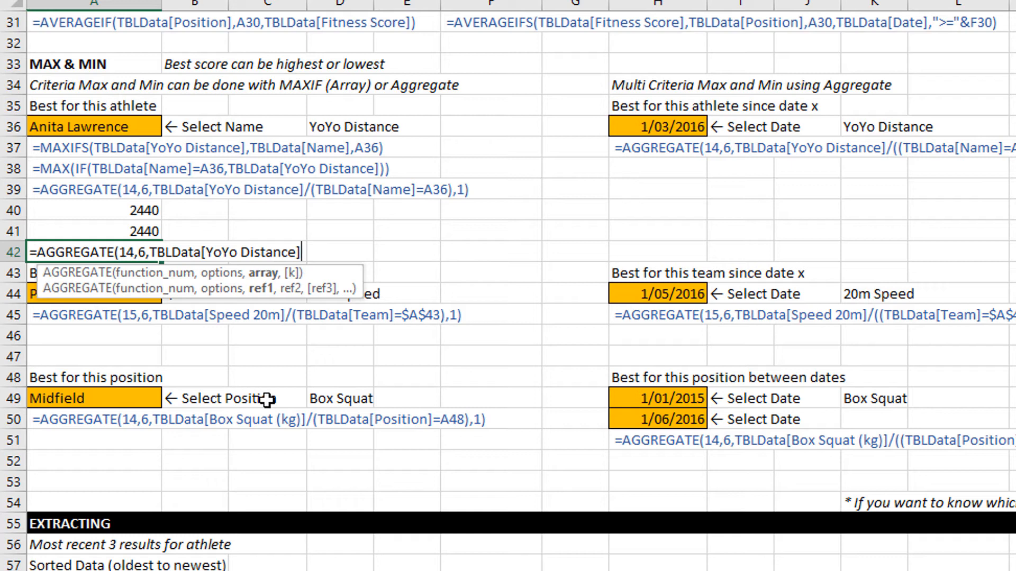
{"action": "type", "text": "/"}
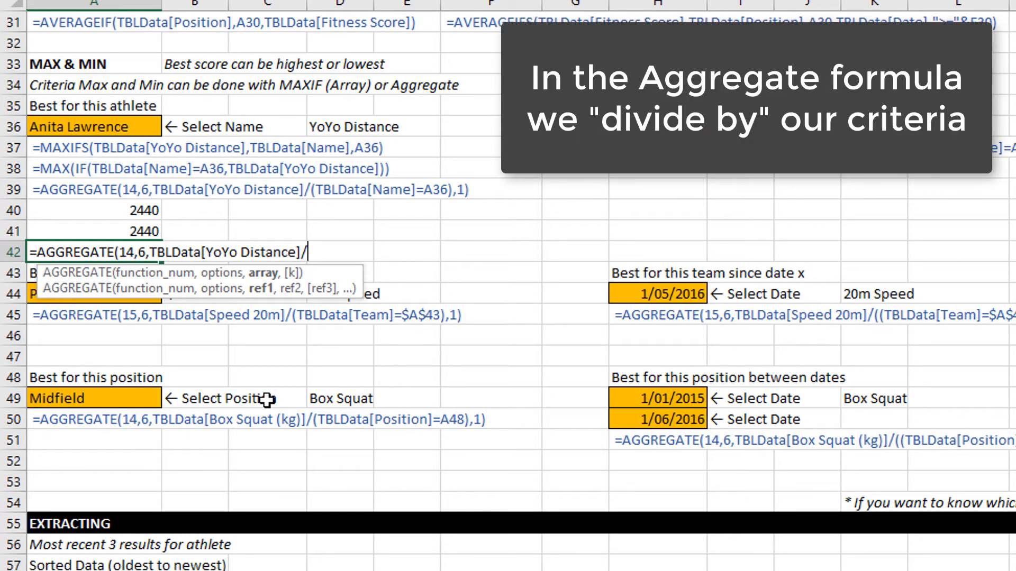
{"action": "type", "text": "(TBLData"}
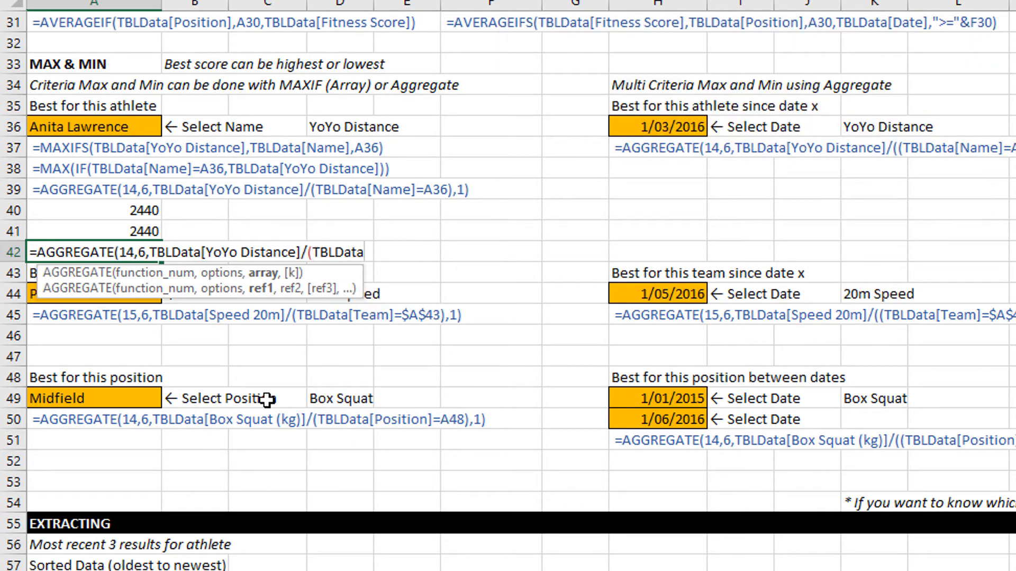
{"action": "type", "text": "["}
Divide the AGGREGATE array in A42 by the bracketed criterion (TBLData[Name]=A36).
{"action": "key", "text": "Down"}
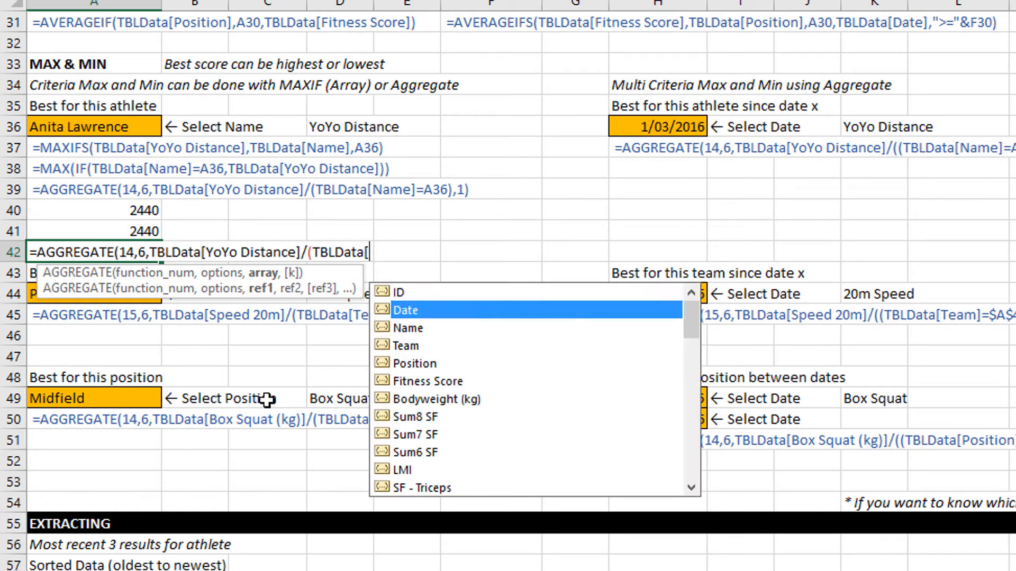
{"action": "key", "text": "Down"}
{"action": "key", "text": "Tab"}
{"action": "type", "text": "]"}
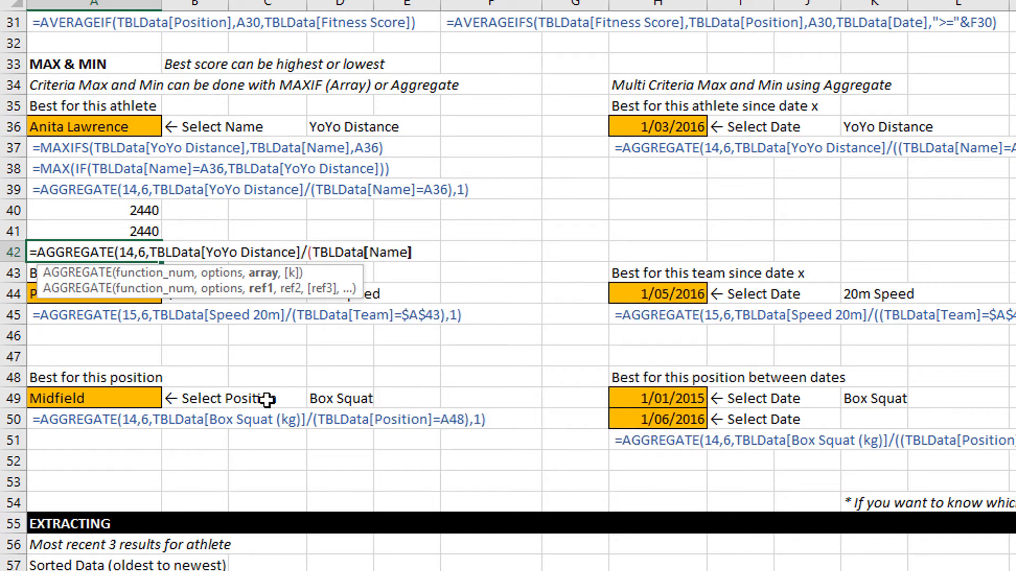
{"action": "type", "text": "="}
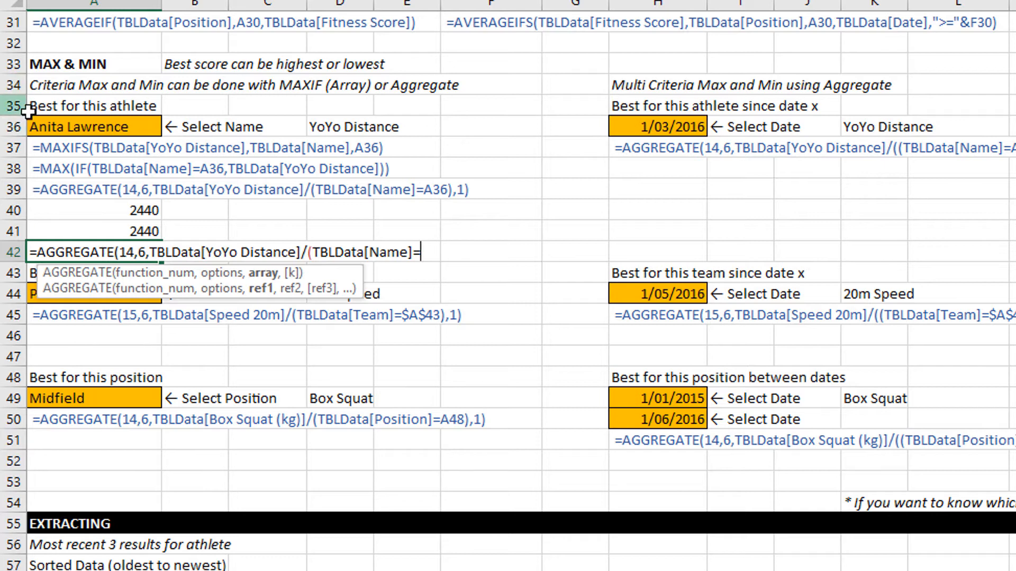
{"action": "left_click", "coordinate": [53, 129]}
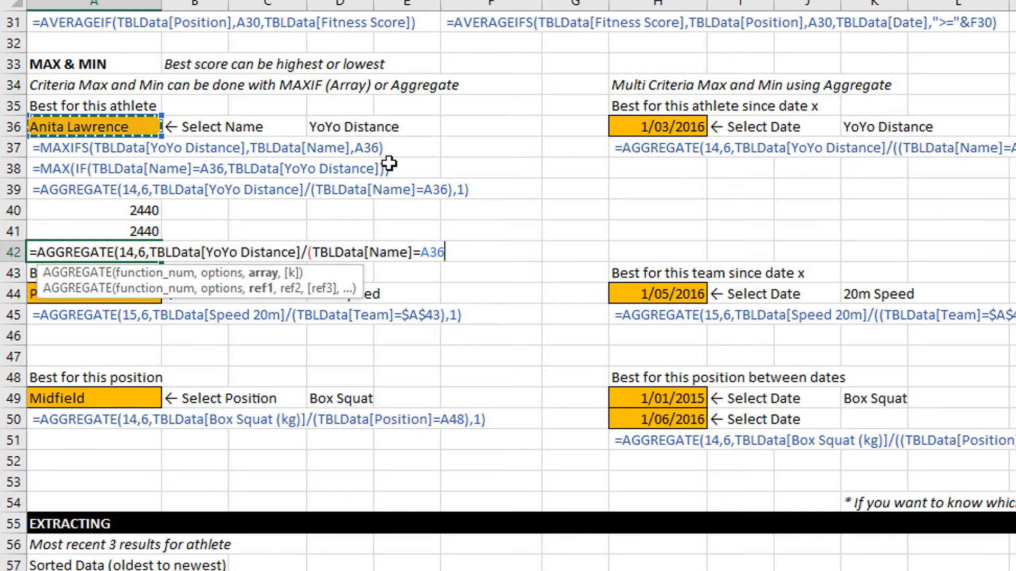
{"action": "type", "text": ")"}
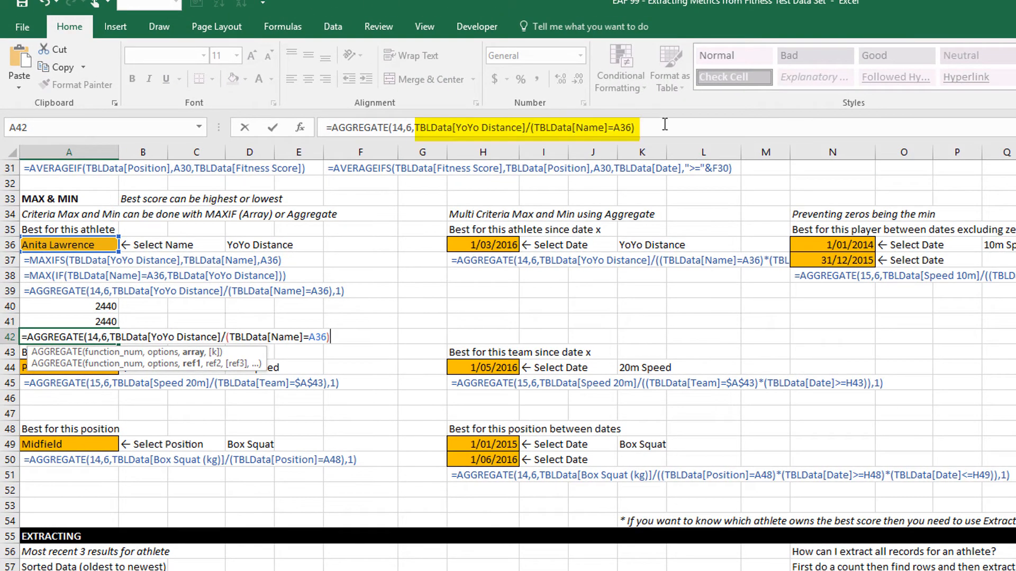
Evaluate the array argument TBLData[YoYo Distance]/(TBLData[Name]=A36) within the A42 formula to inspect its values.
{"action": "left_click", "coordinate": [758, 48]}
{"action": "left_click_drag", "start_coordinate": [642, 129], "coordinate": [416, 131]}
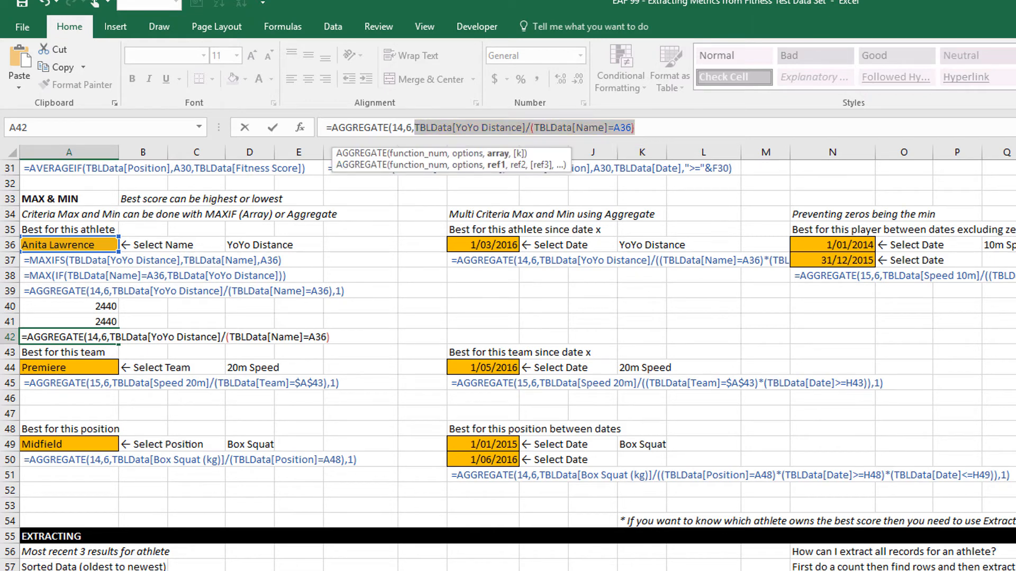
{"action": "key", "text": "F9"}
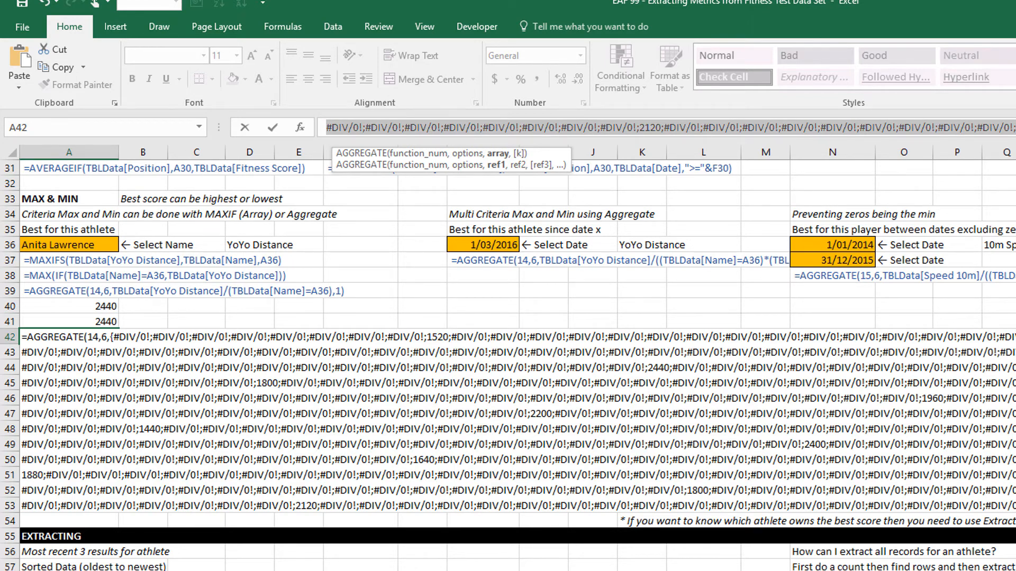
Revert the evaluated array in A42 to its expression, then complete and enter the AGGREGATE formula with k set to 1.
{"action": "key", "text": "ctrl+z"}
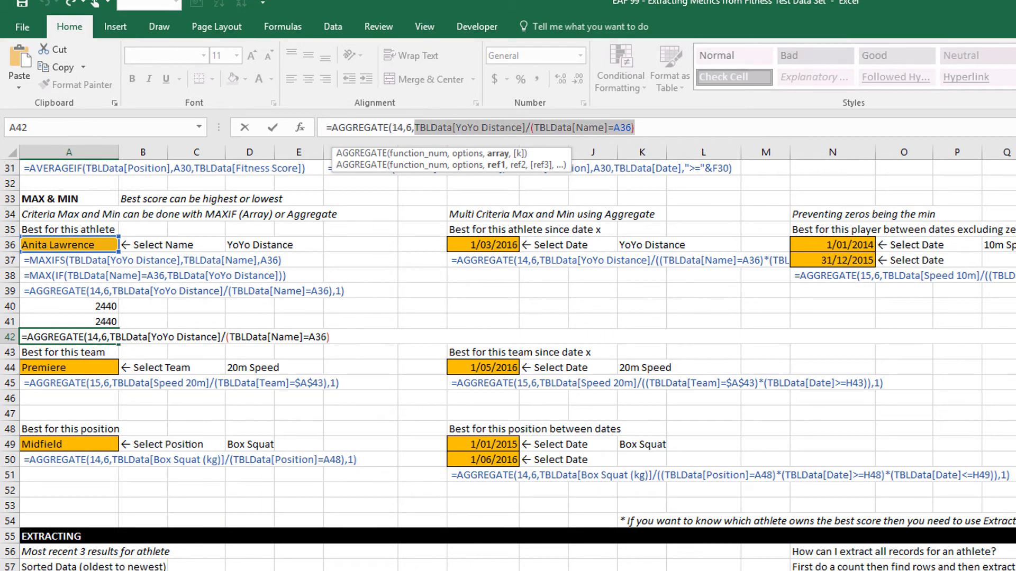
{"action": "left_click", "coordinate": [642, 126]}
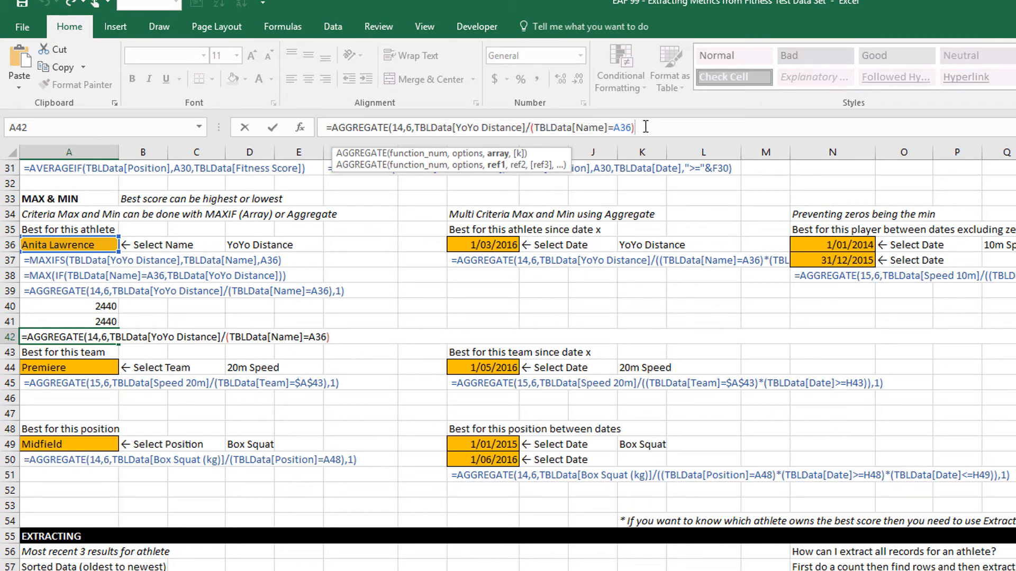
{"action": "type", "text": ","}
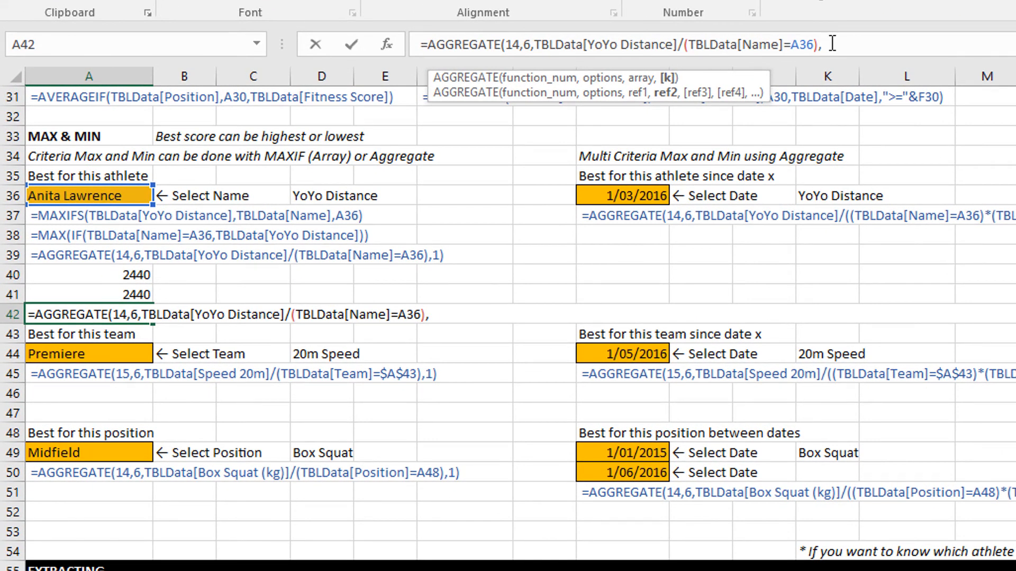
{"action": "type", "text": "1)"}
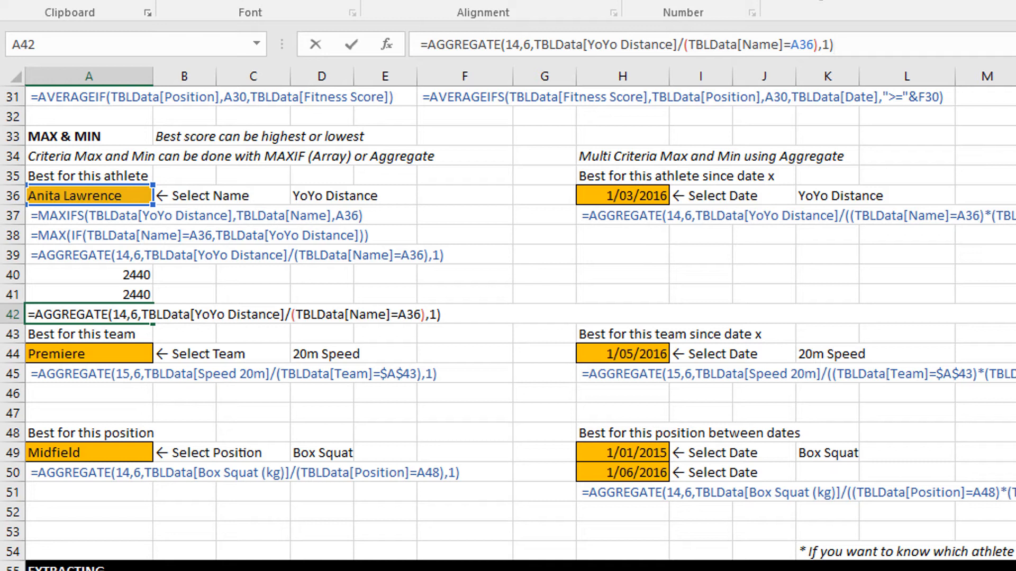
{"action": "key", "text": "Return"}
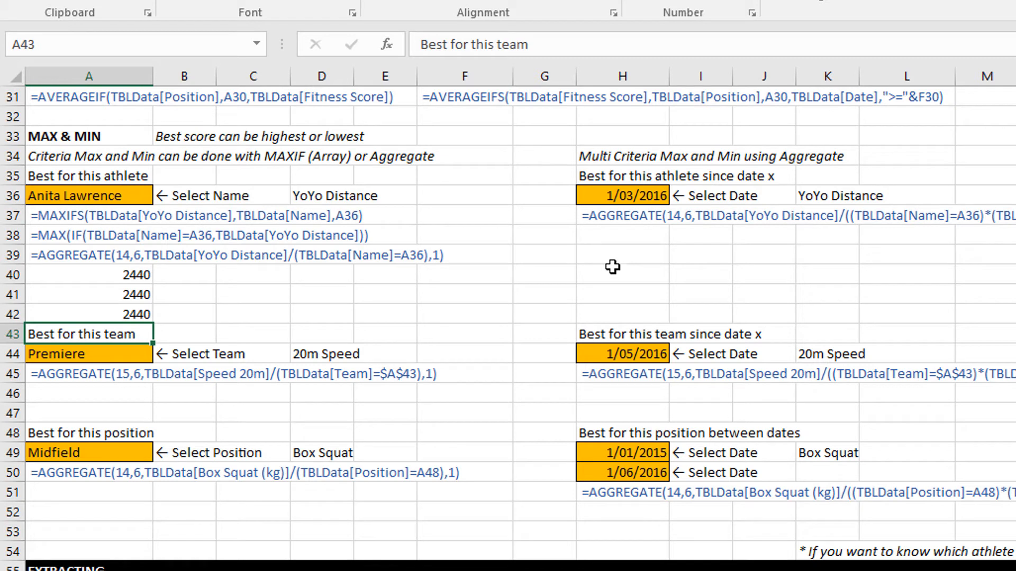
Copy the A42 formula text into H38 with its references unchanged and remove the trailing ,1) from the copy.
{"action": "left_click", "coordinate": [71, 316]}
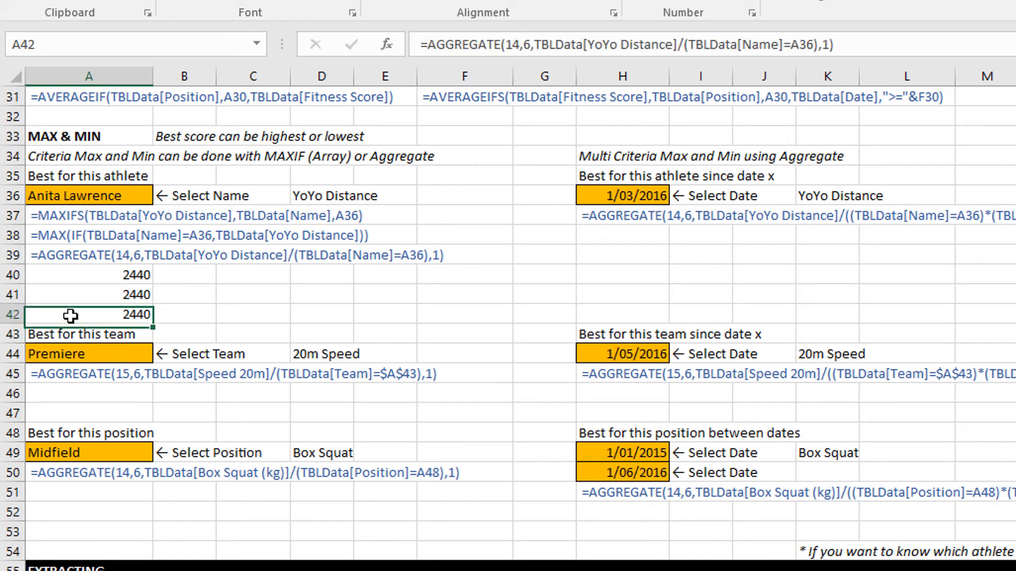
{"action": "left_click_drag", "start_coordinate": [868, 46], "coordinate": [331, 33]}
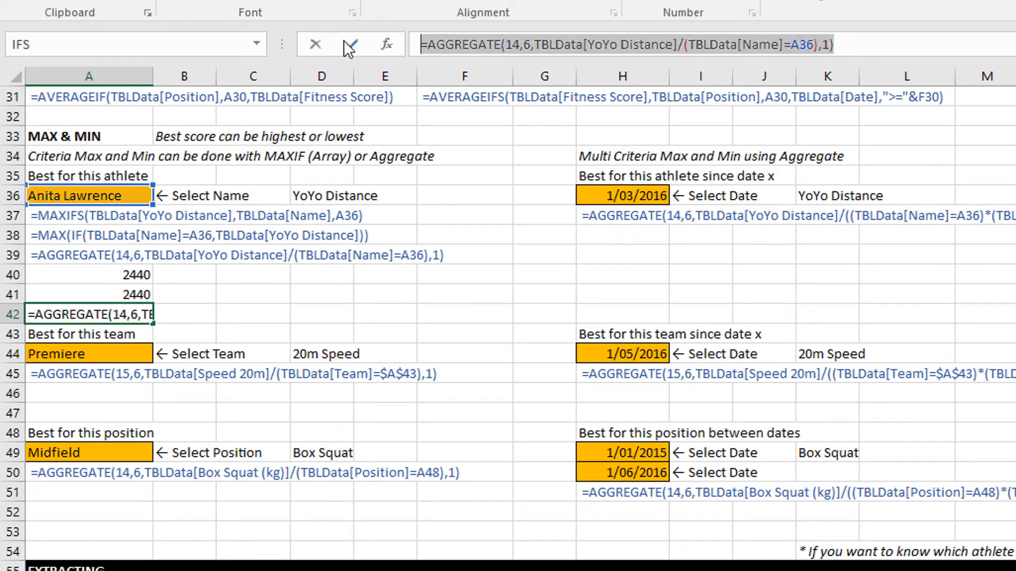
{"action": "key", "text": "ctrl+c"}
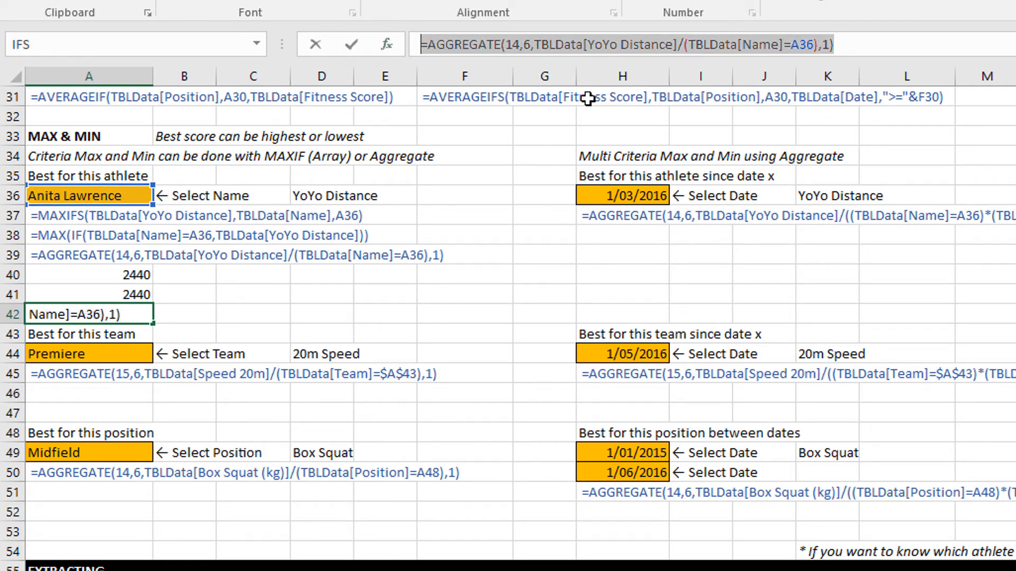
{"action": "key", "text": "Escape"}
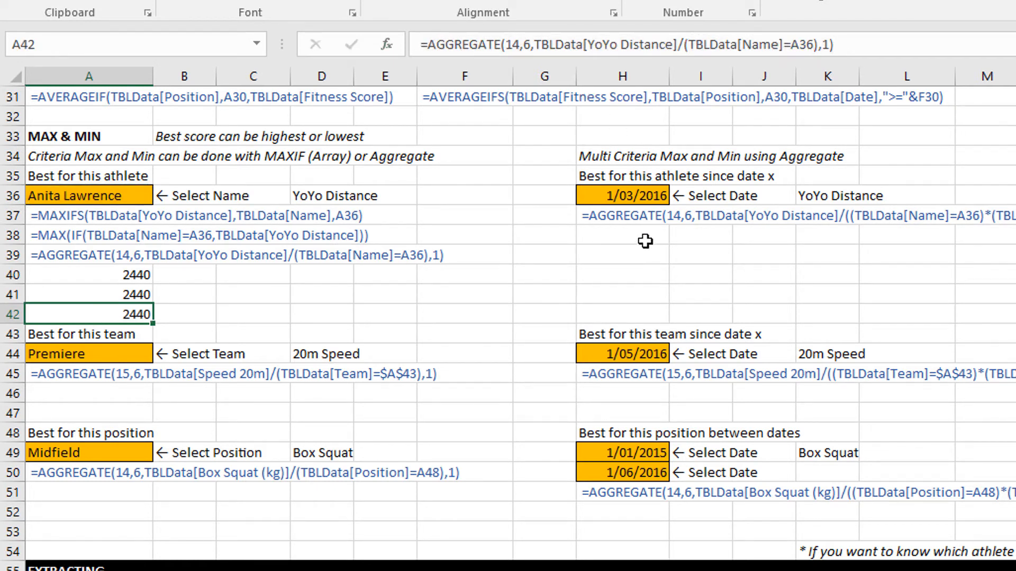
{"action": "left_click", "coordinate": [645, 241]}
{"action": "left_click", "coordinate": [482, 45]}
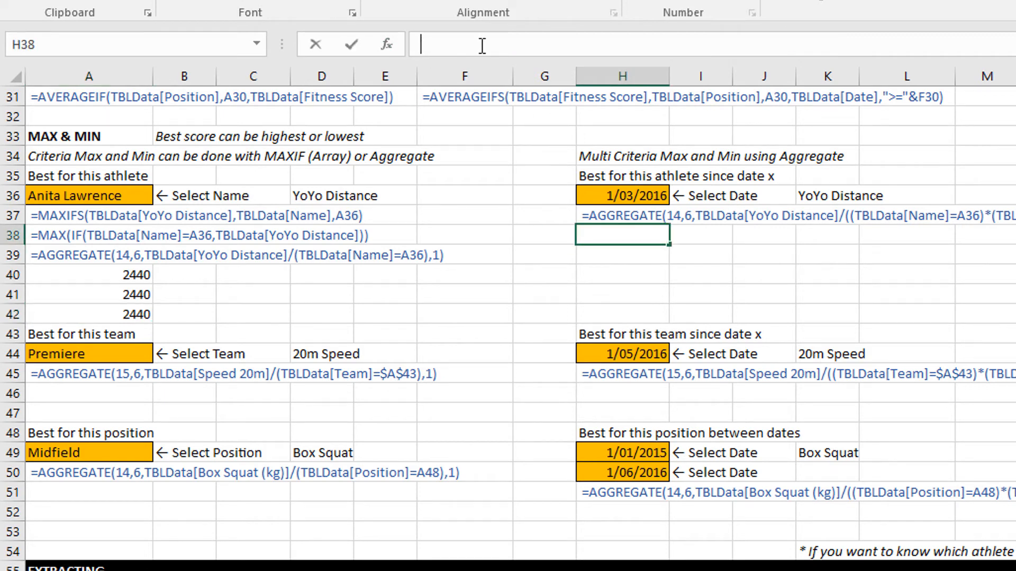
{"action": "key", "text": "ctrl+v"}
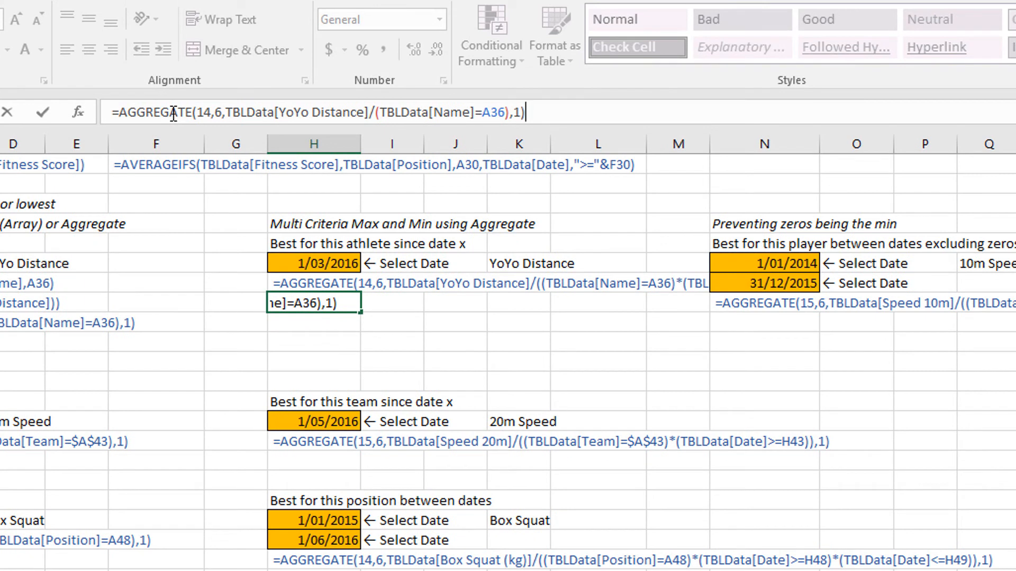
{"action": "key", "text": "BackSpace"}
{"action": "key", "text": "BackSpace"}
{"action": "key", "text": "BackSpace"}
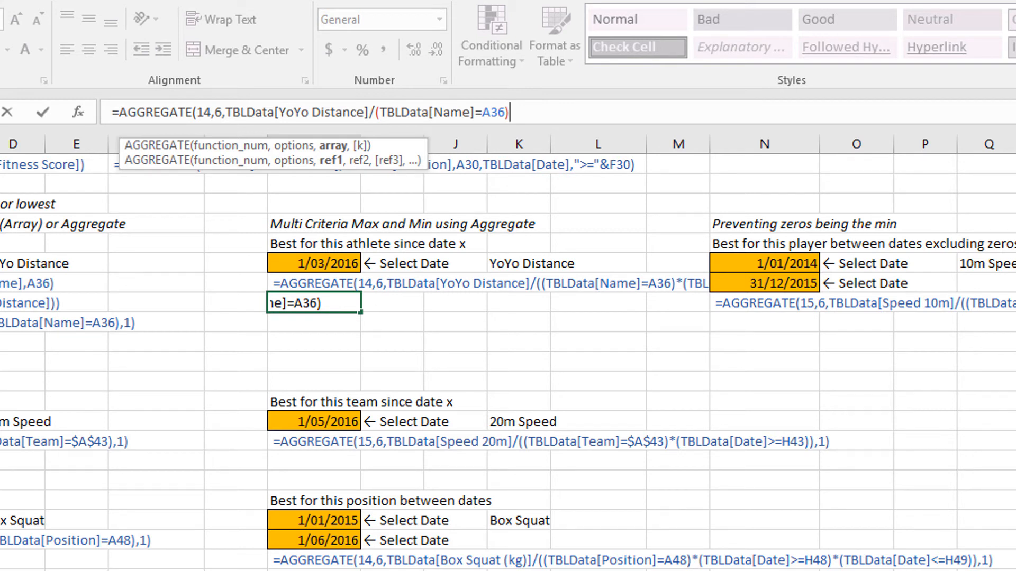
Multiply the name criterion in the H38 formula by a second bracketed criterion, (TBLData[Date]>=H36).
{"action": "type", "text": "*(tbl"}
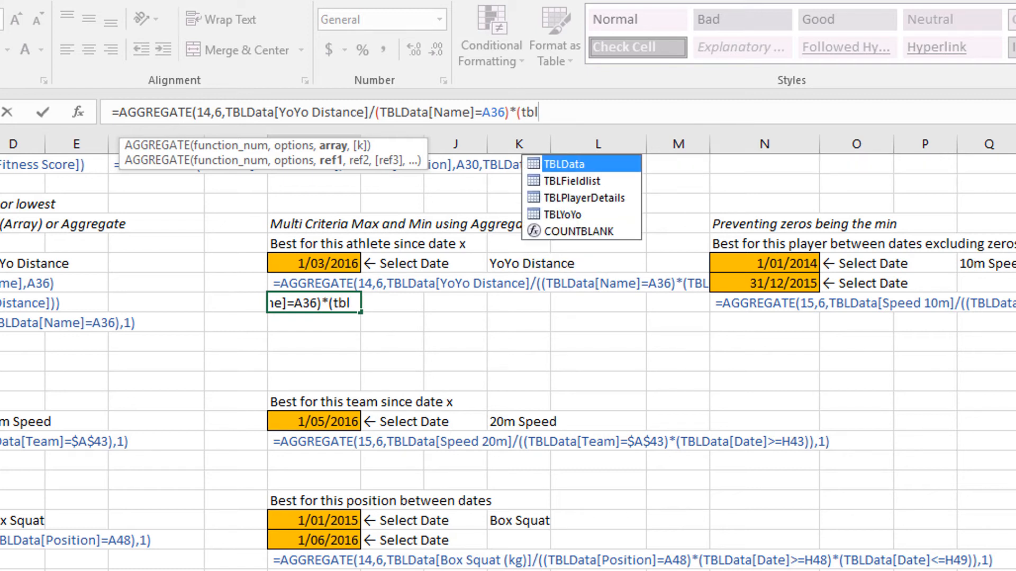
{"action": "key", "text": "Tab"}
{"action": "type", "text": "["}
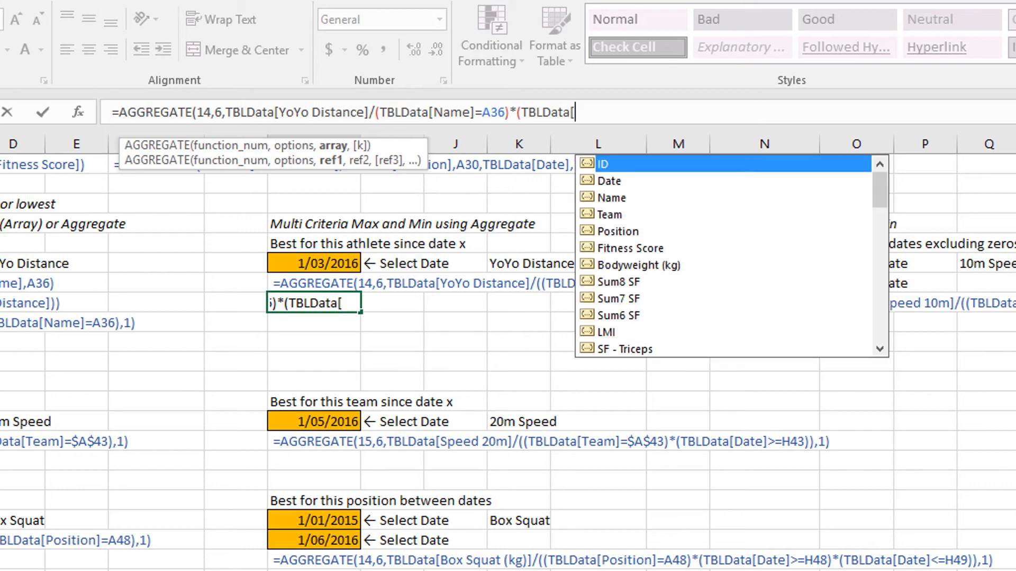
{"action": "key", "text": "Down"}
{"action": "key", "text": "Tab"}
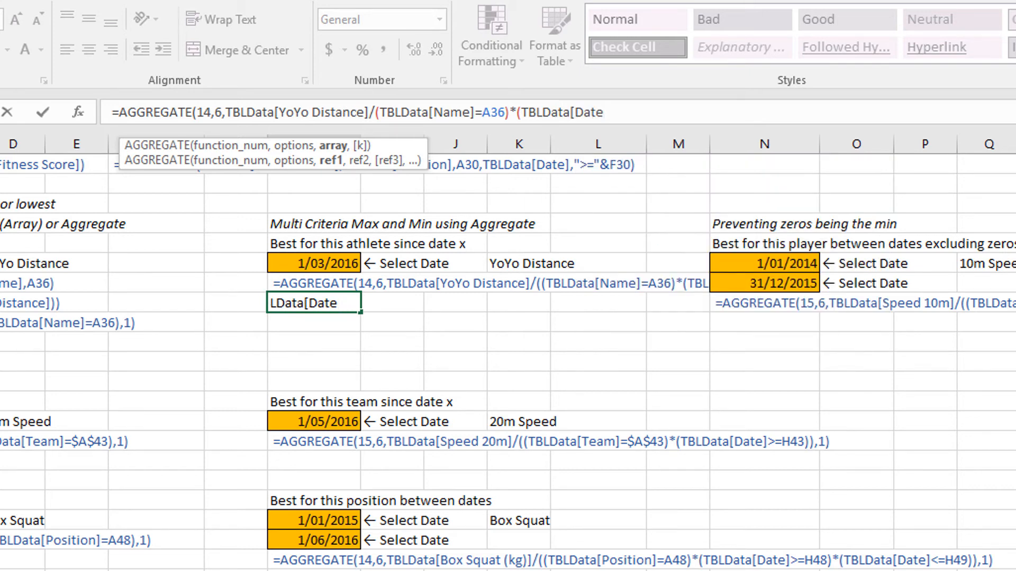
{"action": "type", "text": "]>="}
{"action": "left_click", "coordinate": [299, 260]}
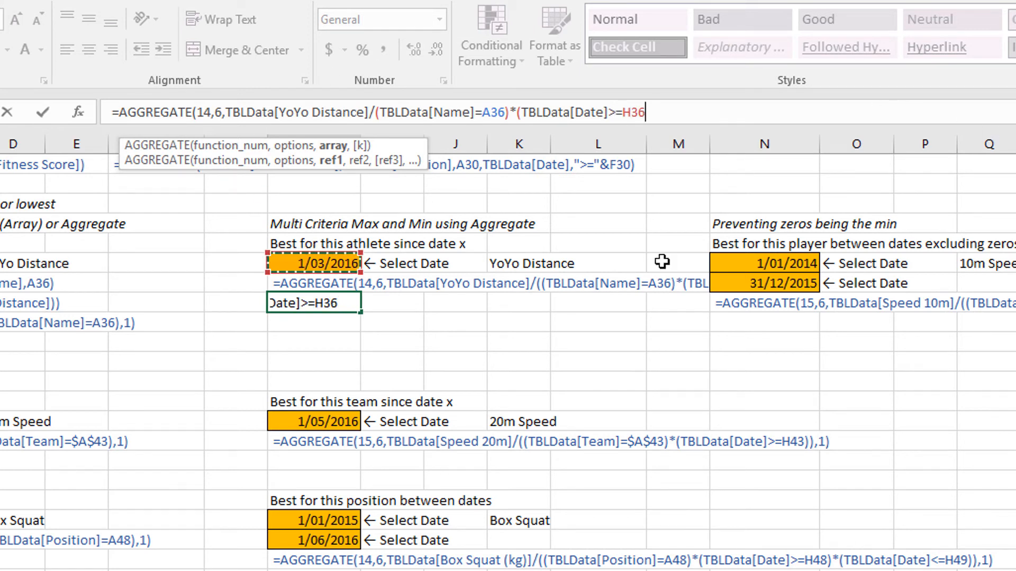
{"action": "type", "text": ")"}
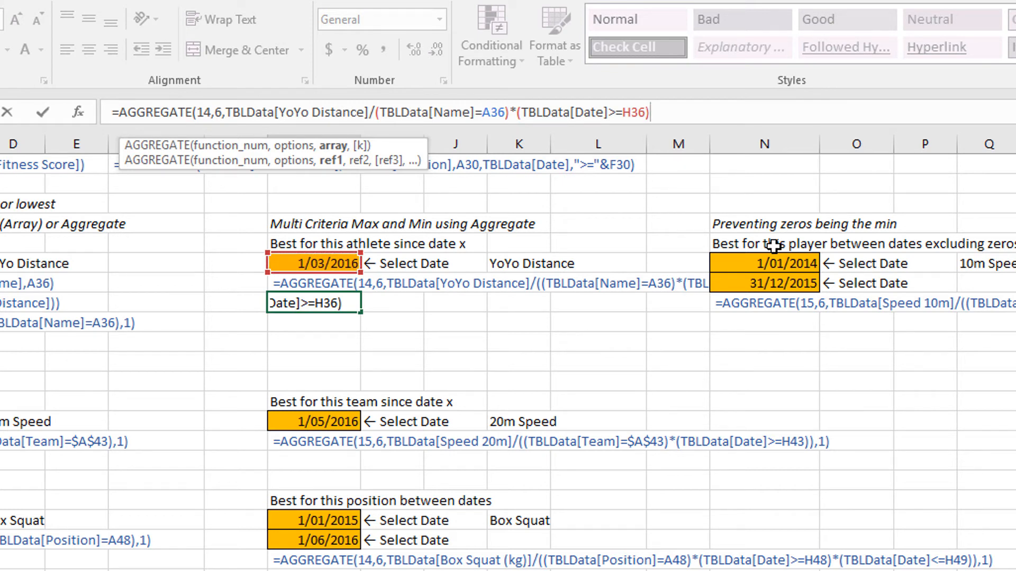
Enclose both H38 criteria in an outer pair of brackets, then enter the formula with k set to 1.
{"action": "type", "text": ")"}
{"action": "left_click", "coordinate": [375, 113]}
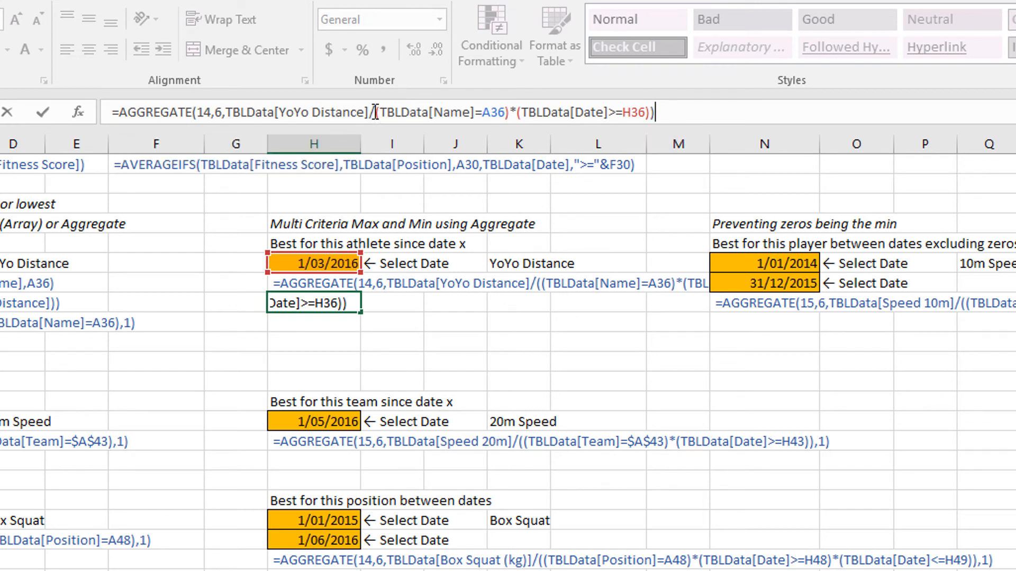
{"action": "type", "text": "("}
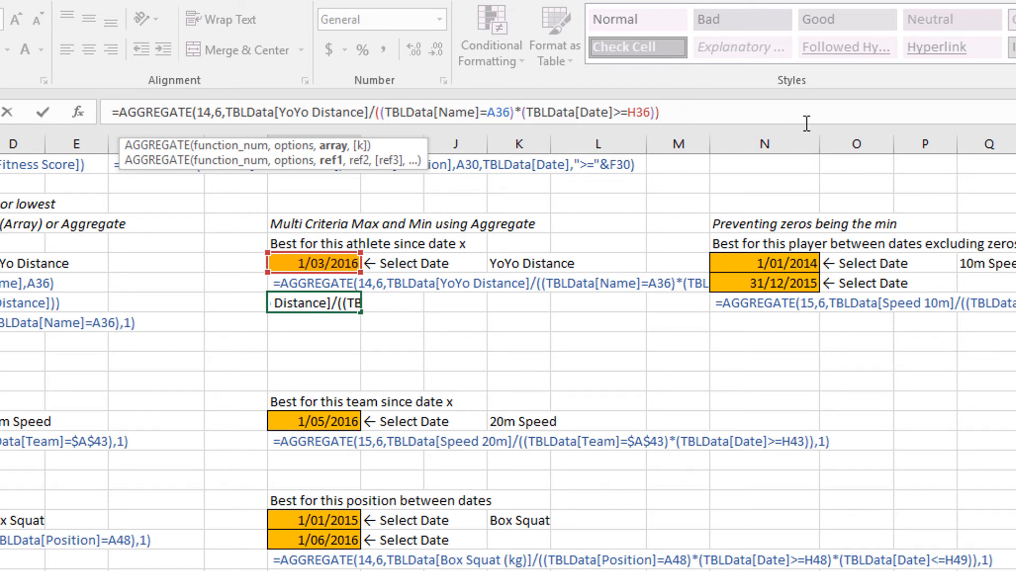
{"action": "type", "text": ",1"}
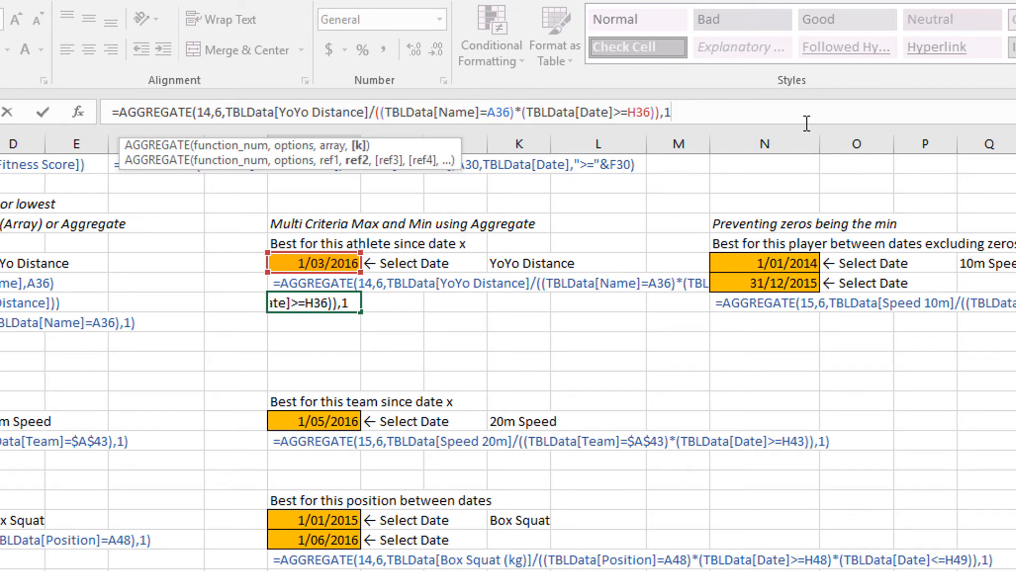
{"action": "type", "text": ")"}
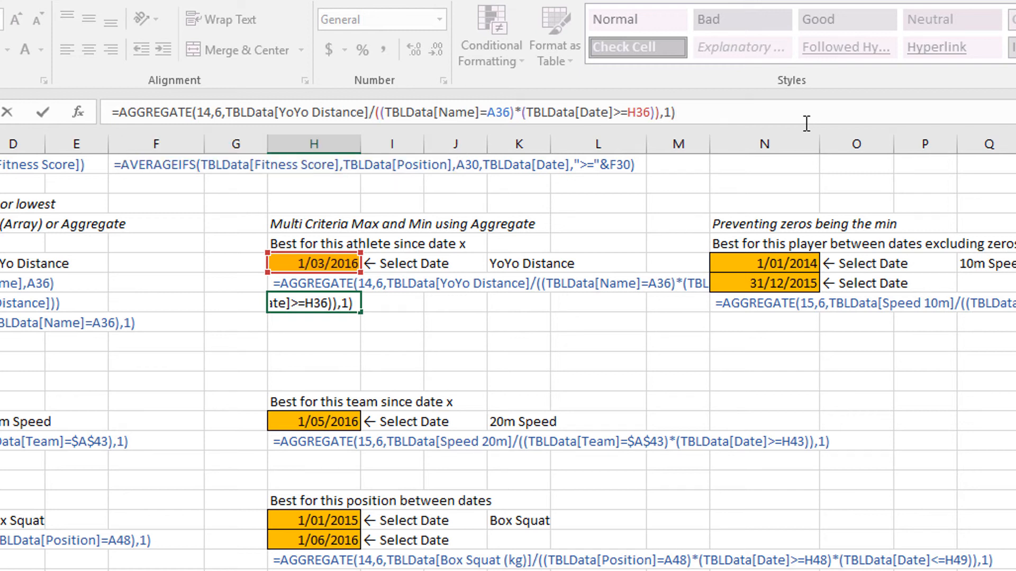
{"action": "key", "text": "Return"}
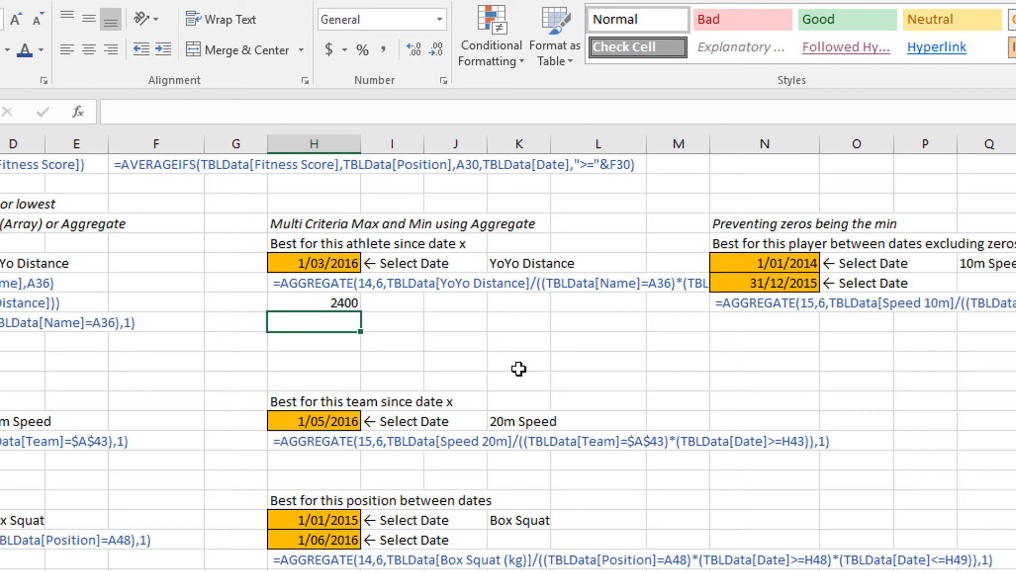
Copy the H38 formula text into N39 and strip its ending back to the date criterion's closing bracket.
{"action": "left_click", "coordinate": [295, 302]}
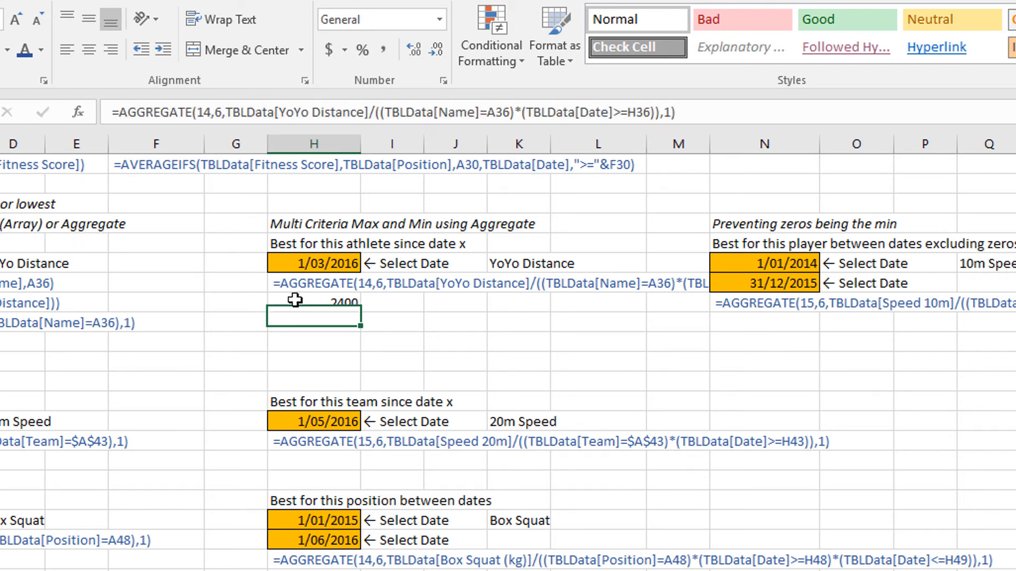
{"action": "left_click_drag", "start_coordinate": [719, 112], "coordinate": [111, 112]}
{"action": "key", "text": "ctrl+c"}
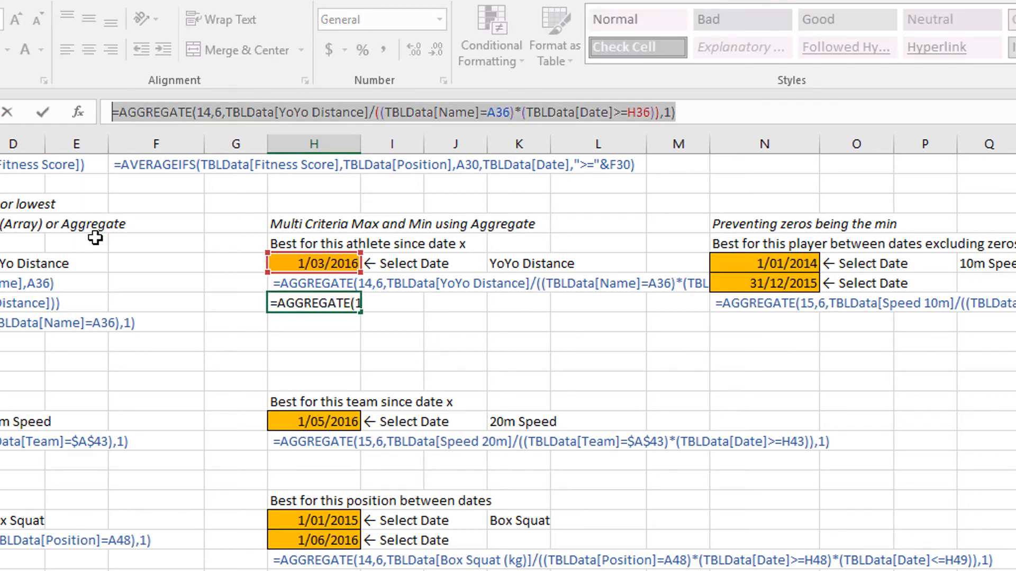
{"action": "key", "text": "Escape"}
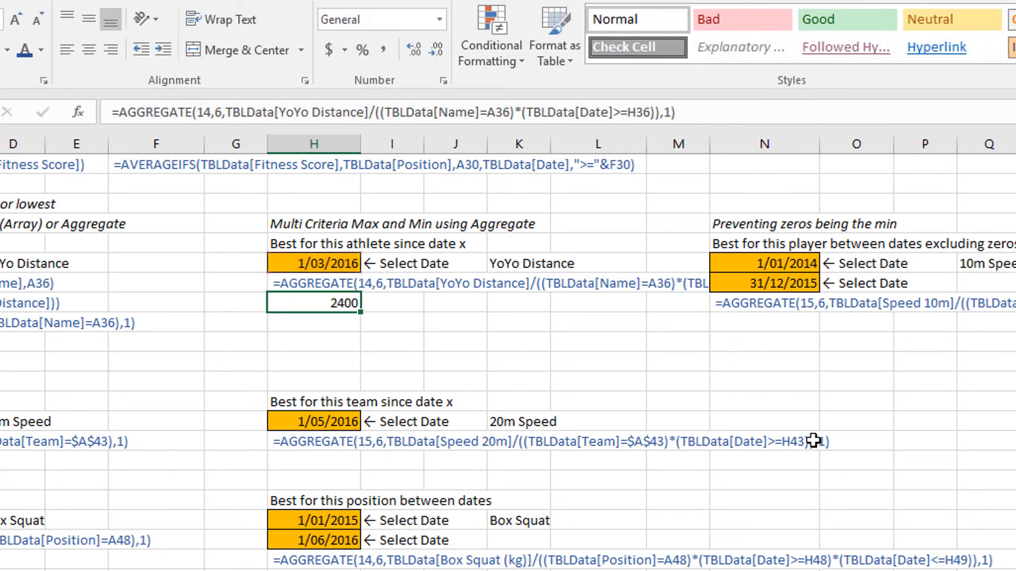
{"action": "left_click", "coordinate": [738, 319]}
{"action": "left_click", "coordinate": [138, 118]}
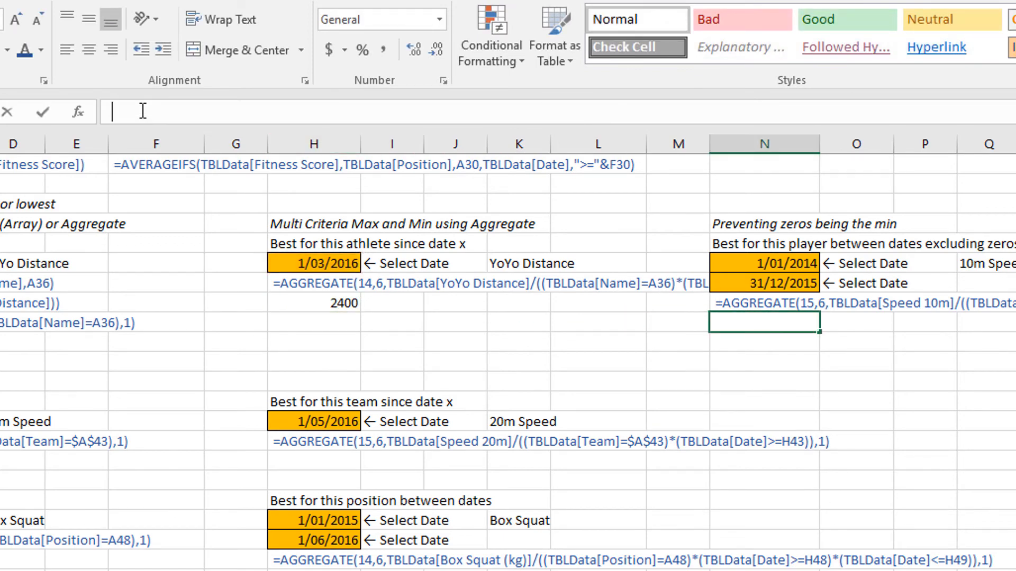
{"action": "key", "text": "ctrl+v"}
{"action": "key", "text": "BackSpace"}
{"action": "key", "text": "BackSpace"}
{"action": "key", "text": "BackSpace"}
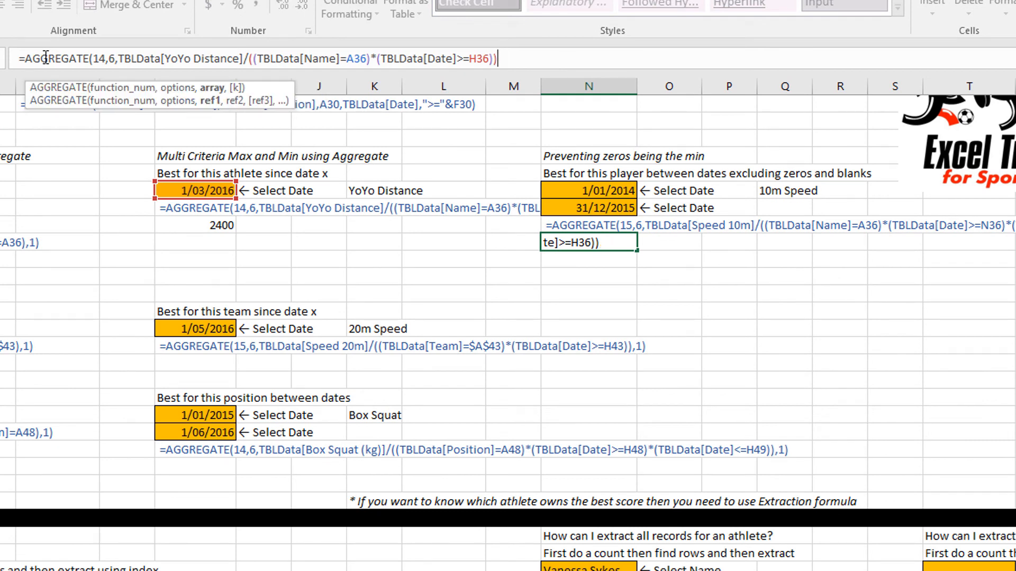
{"action": "key", "text": "BackSpace"}
Add the end-date criterion *(TBLData[Date]<=N37) to the N39 formula and close the outer criteria bracket.
{"action": "type", "text": "*(tbl"}
{"action": "key", "text": "Tab"}
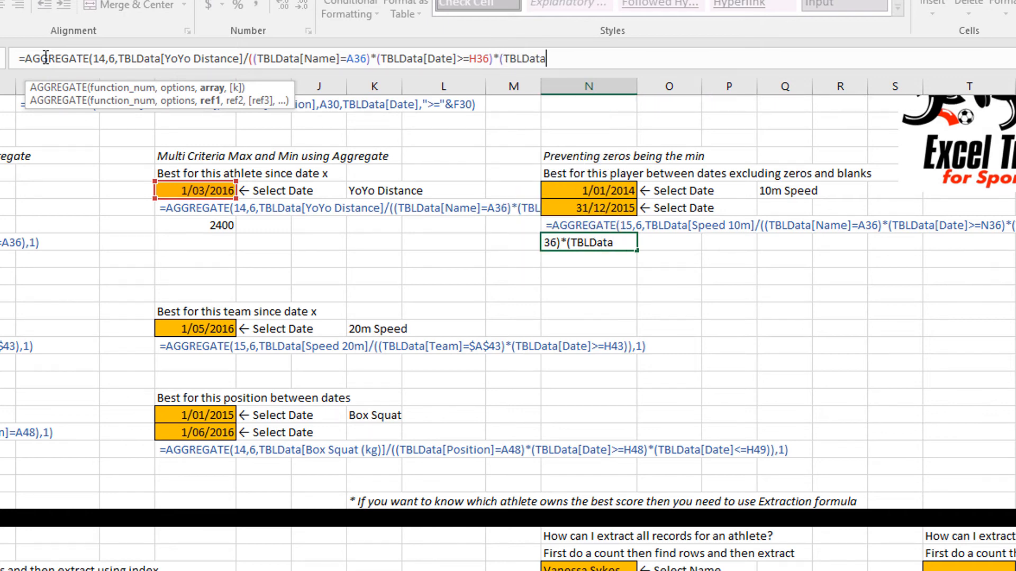
{"action": "type", "text": "["}
{"action": "key", "text": "Down"}
{"action": "key", "text": "Tab"}
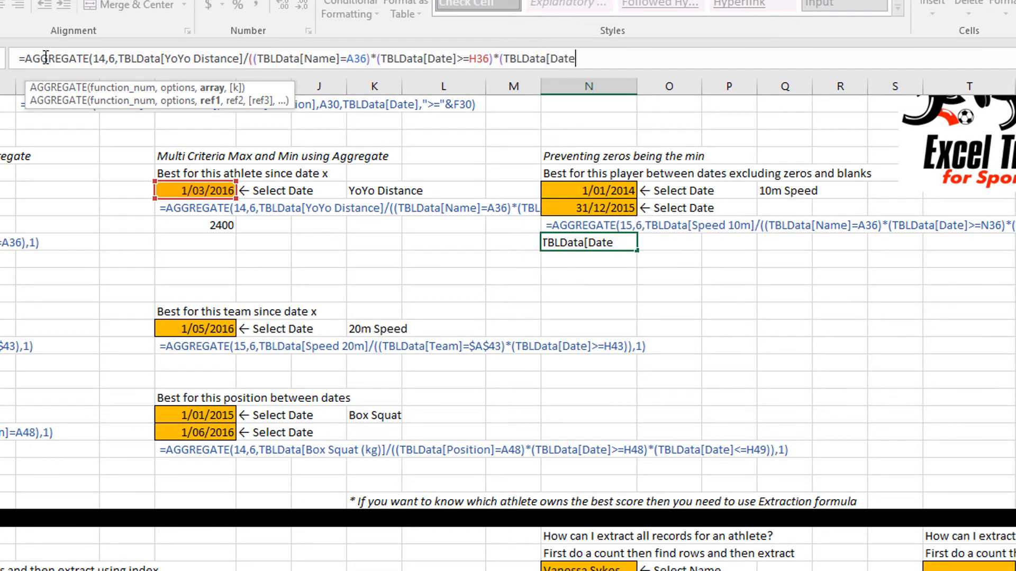
{"action": "type", "text": "]<="}
{"action": "left_click", "coordinate": [578, 211]}
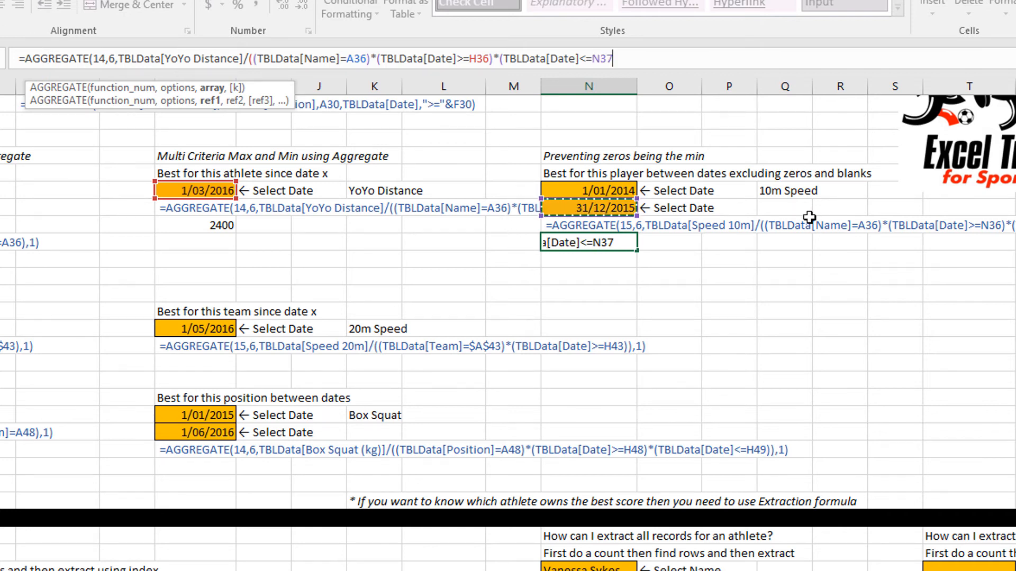
{"action": "type", "text": "))"}
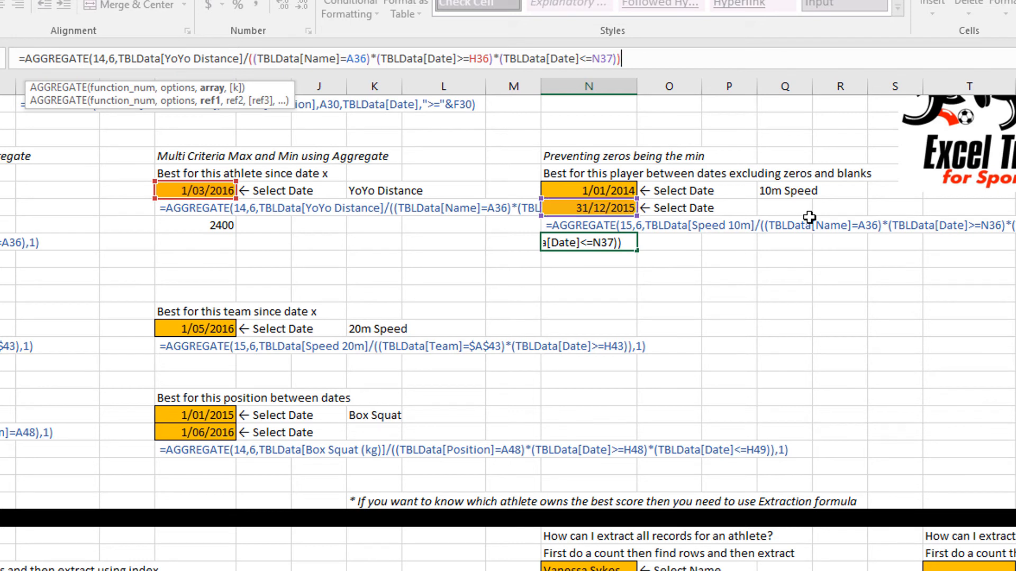
Point the start-date reference in the N39 formula to N36, then enter the formula with k set to 1.
{"action": "left_click_drag", "start_coordinate": [190, 199], "coordinate": [595, 200]}
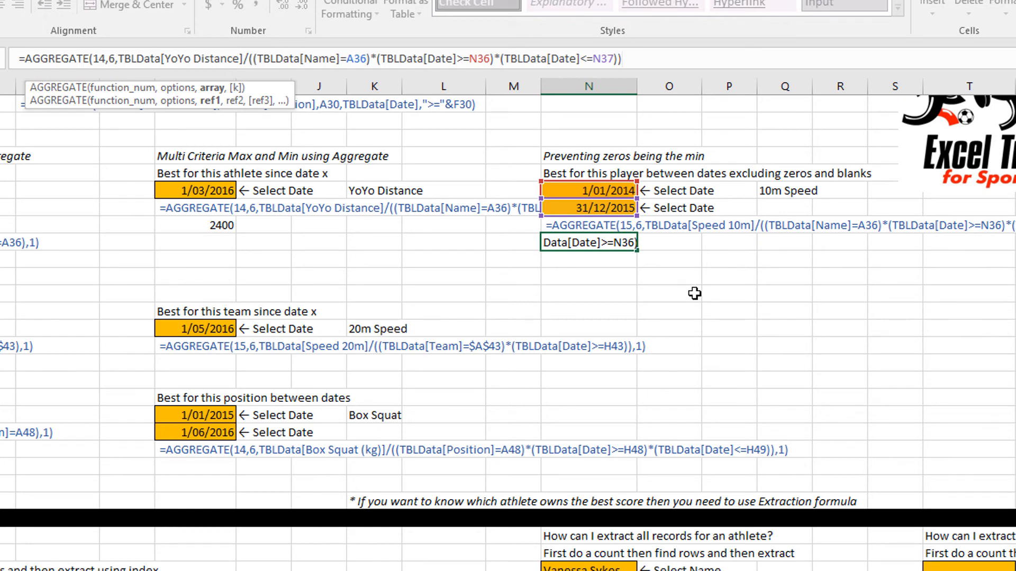
{"action": "type", "text": ","}
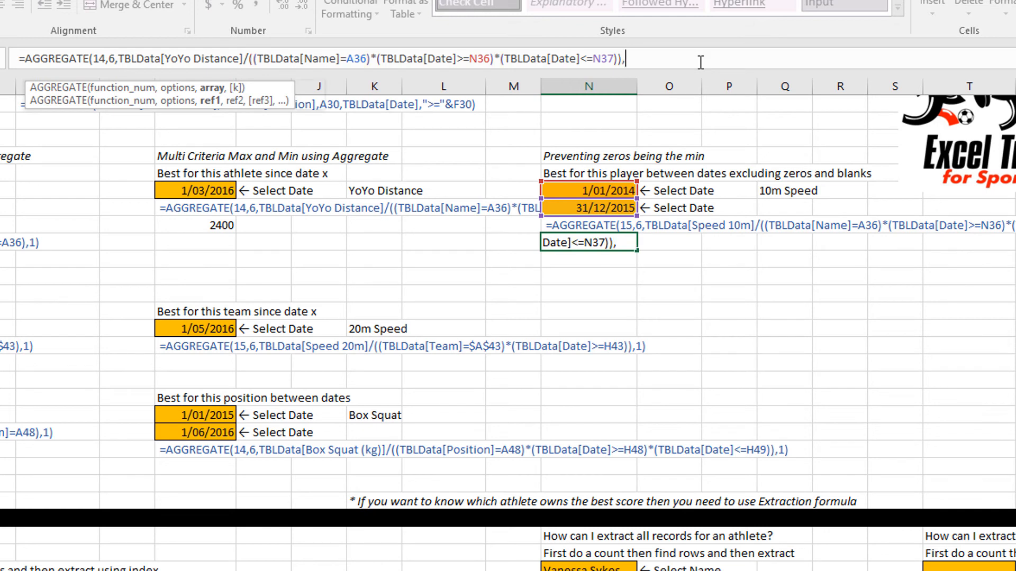
{"action": "type", "text": "1)"}
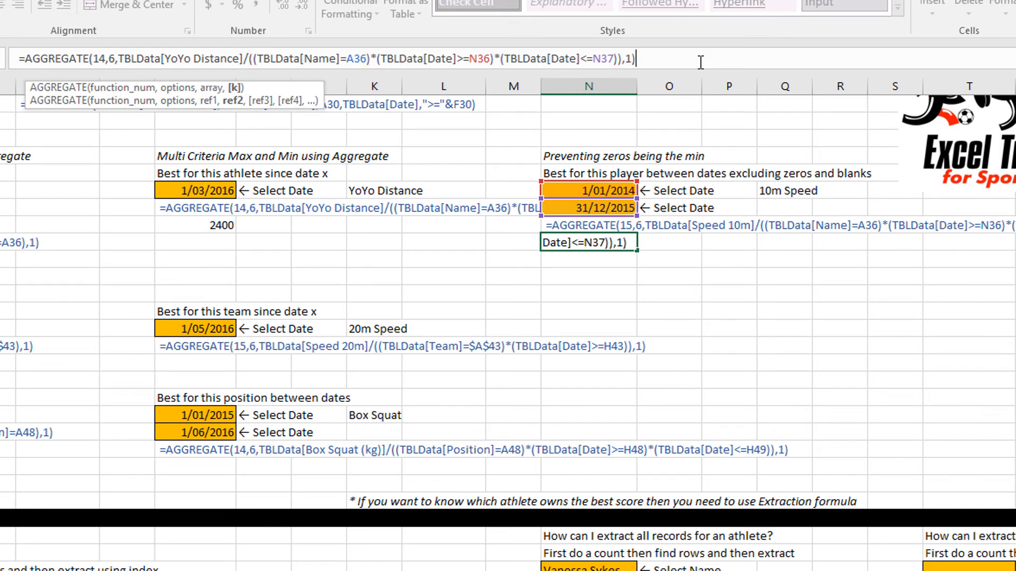
{"action": "key", "text": "Return"}
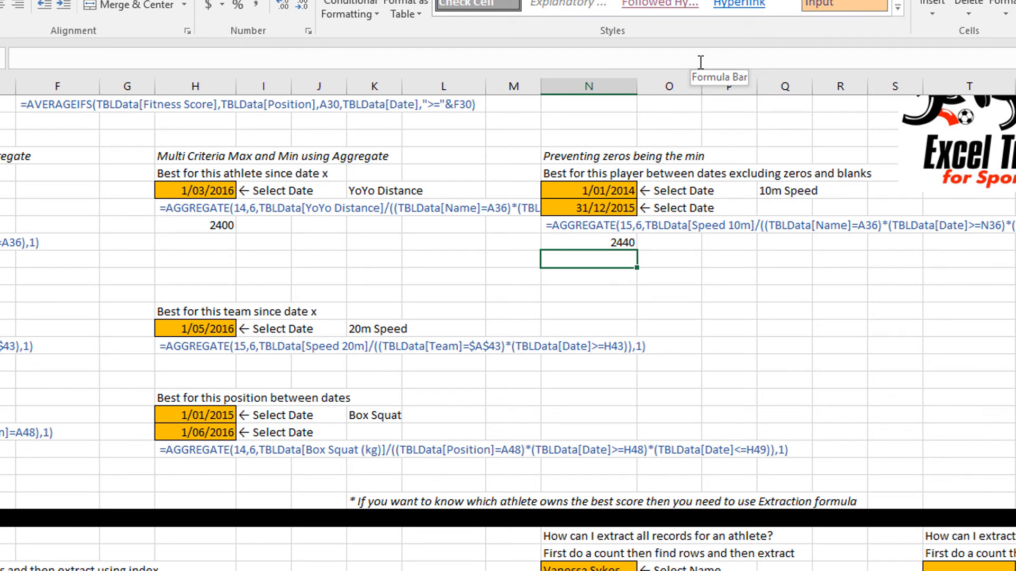
Change the AGGREGATE function number in the N39 formula to 15 - SMALL.
{"action": "left_click", "coordinate": [796, 189]}
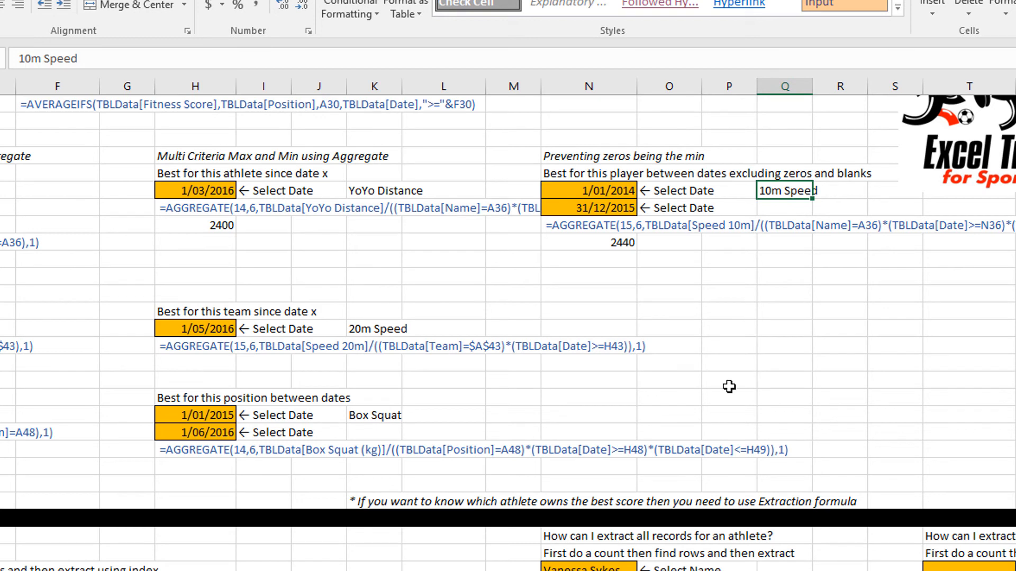
{"action": "left_click", "coordinate": [578, 240]}
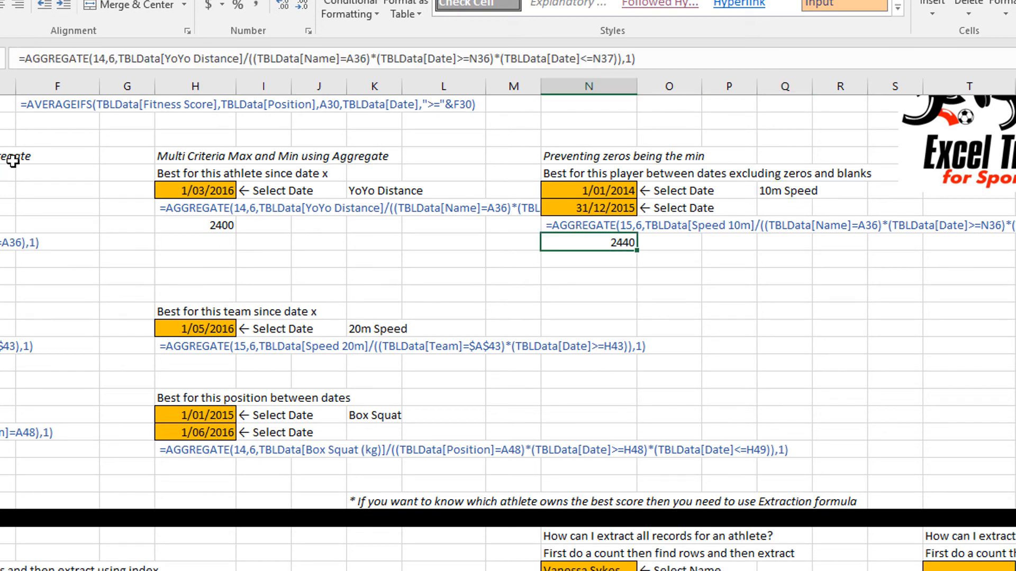
{"action": "left_click", "coordinate": [105, 59]}
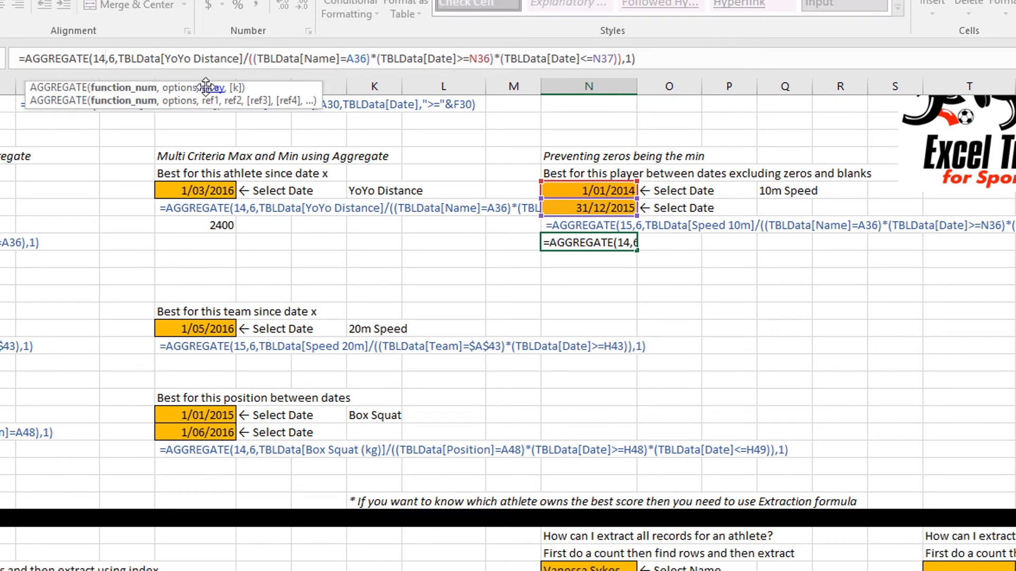
{"action": "key", "text": "BackSpace"}
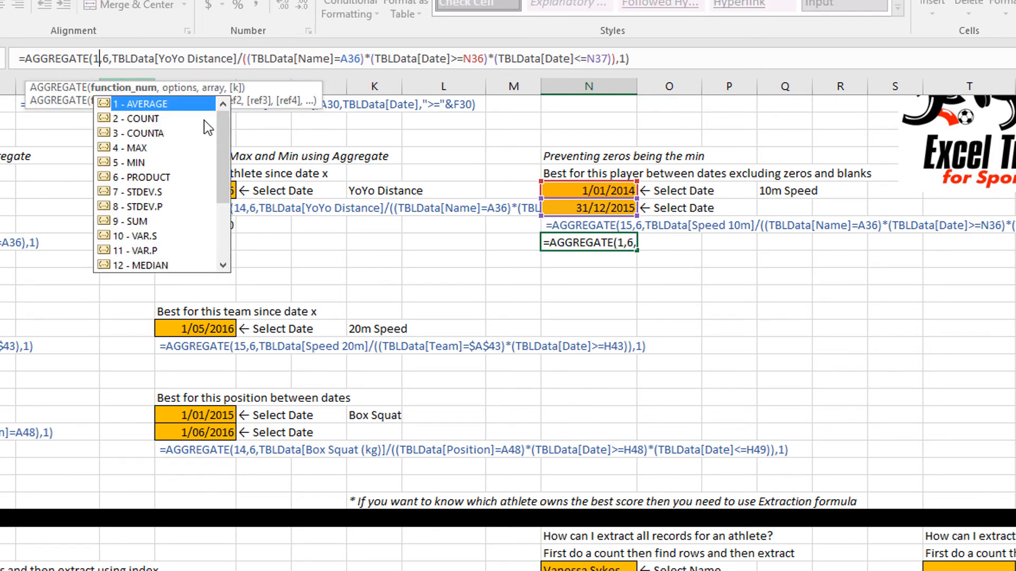
{"action": "left_click_drag", "start_coordinate": [223, 149], "coordinate": [224, 204]}
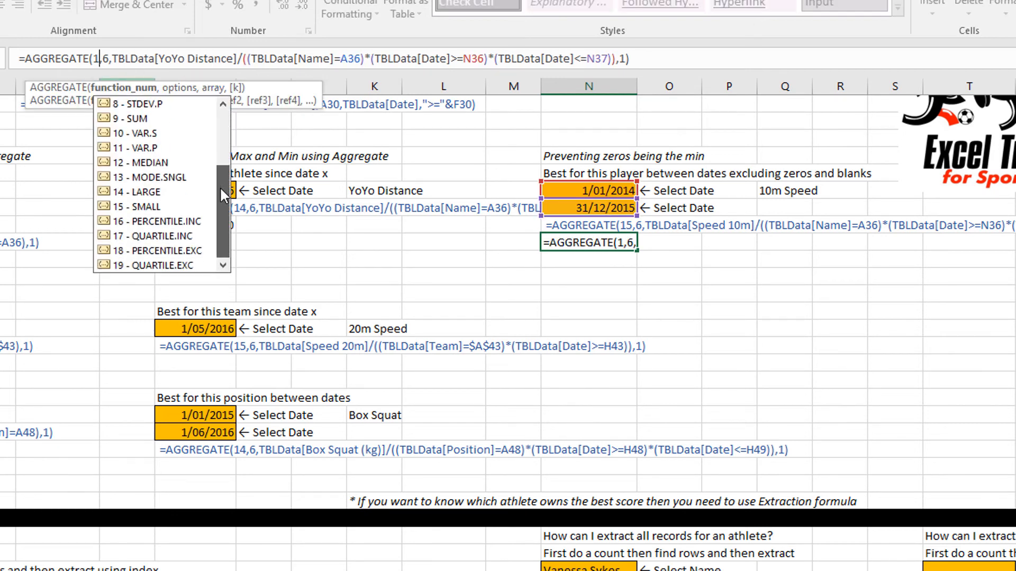
{"action": "double_click", "coordinate": [142, 207]}
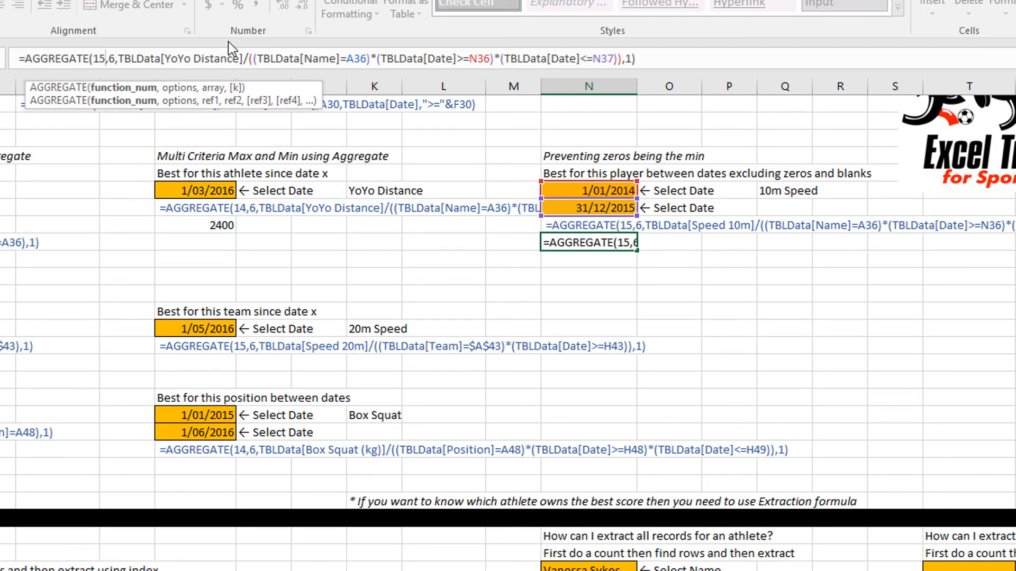
Replace the YoYo Distance column in the N39 formula with Speed 10m, then enter the formula.
{"action": "left_click_drag", "start_coordinate": [242, 58], "coordinate": [165, 58]}
{"action": "type", "text": "sp"}
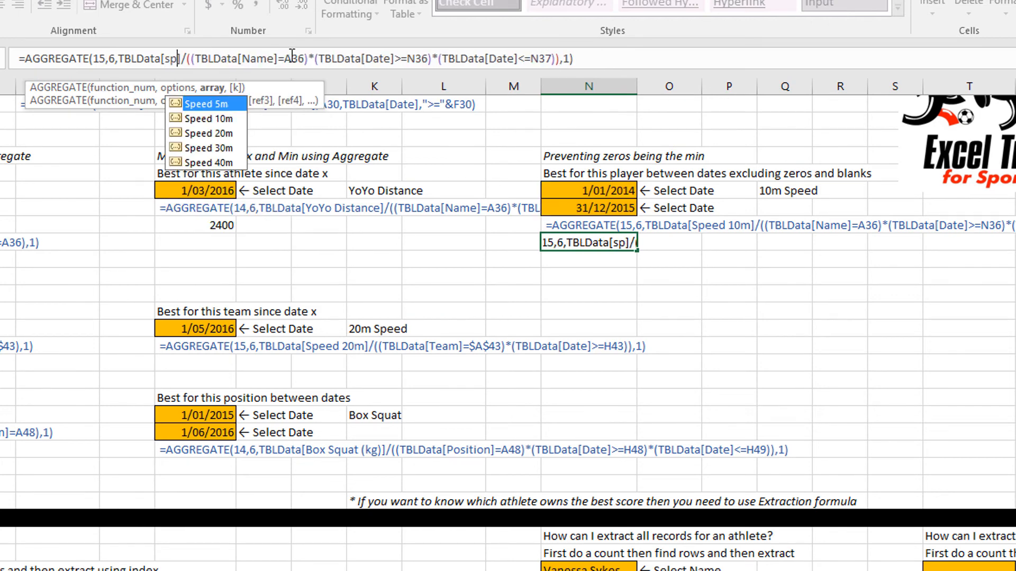
{"action": "key", "text": "Down"}
{"action": "key", "text": "Tab"}
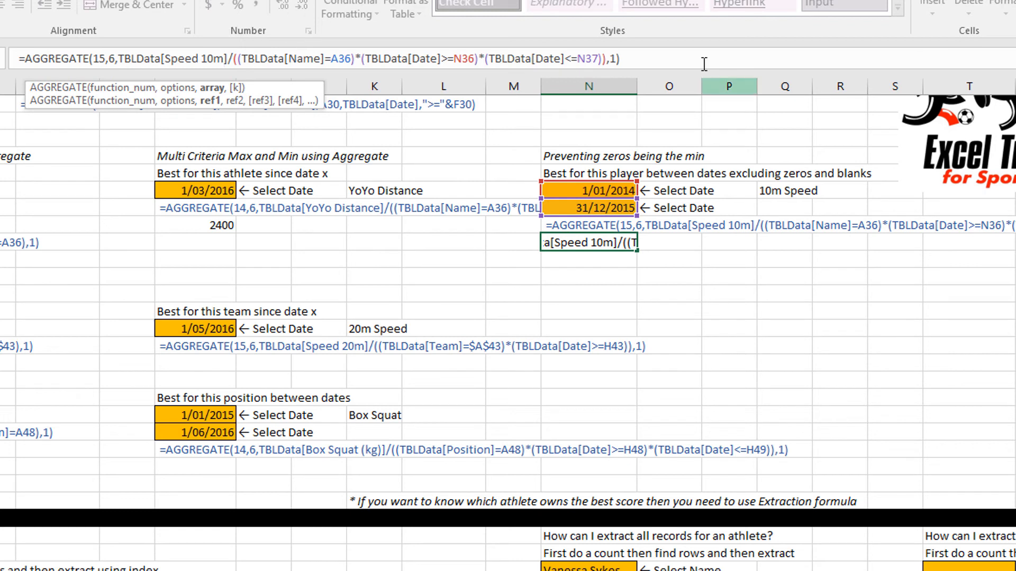
{"action": "left_click", "coordinate": [638, 59]}
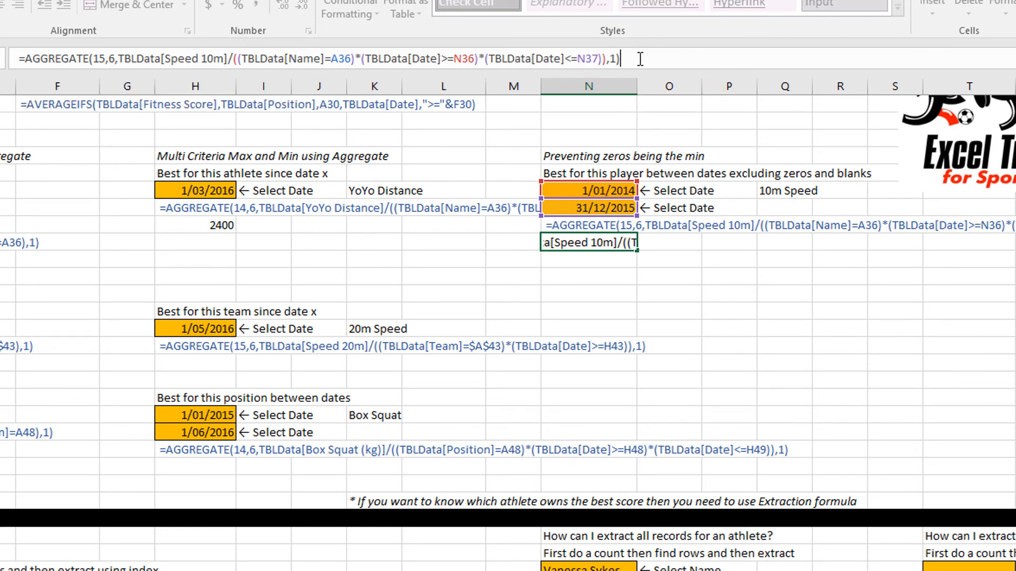
{"action": "key", "text": "Return"}
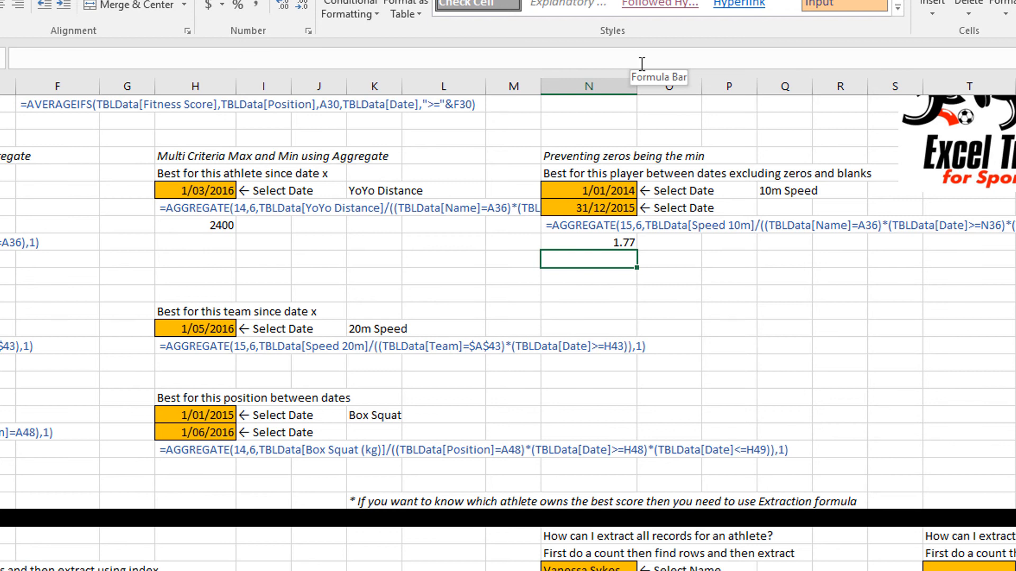
Copy the N39 formula text into N40 and strip its ending back to the end-date criterion's closing bracket.
{"action": "left_click", "coordinate": [612, 241]}
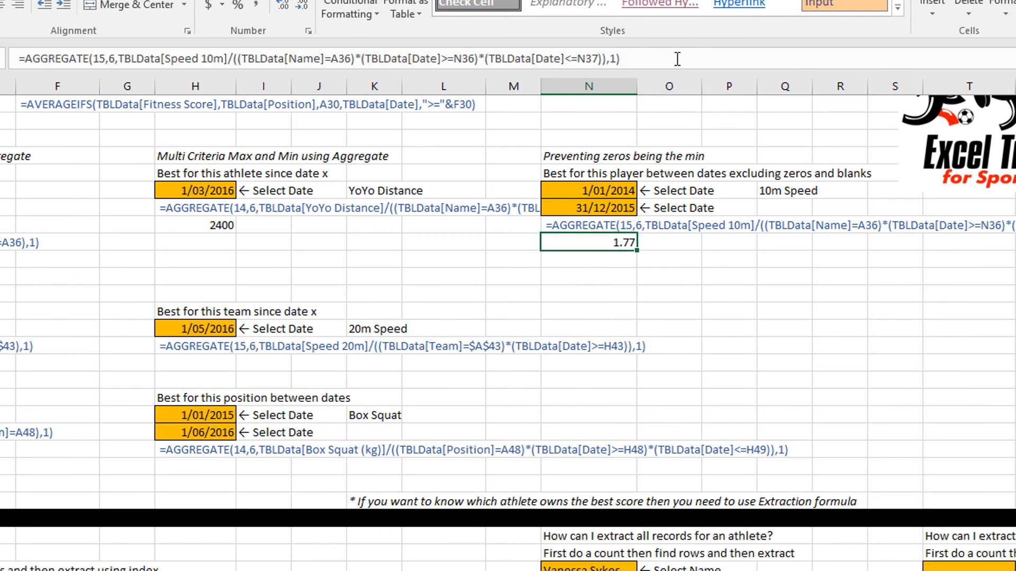
{"action": "left_click_drag", "start_coordinate": [677, 59], "coordinate": [39, 41]}
{"action": "key", "text": "ctrl+c"}
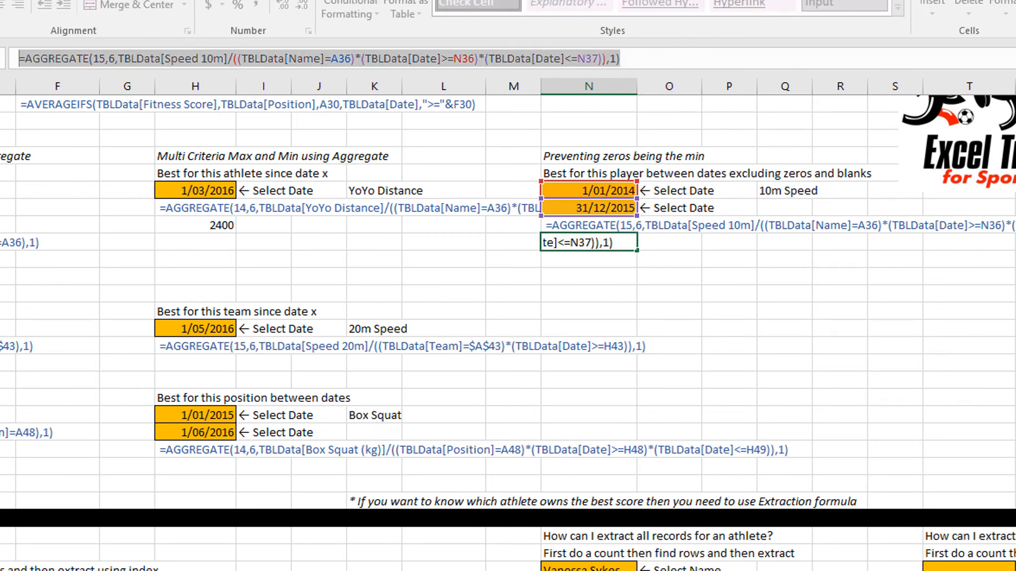
{"action": "key", "text": "Escape"}
{"action": "left_click", "coordinate": [587, 263]}
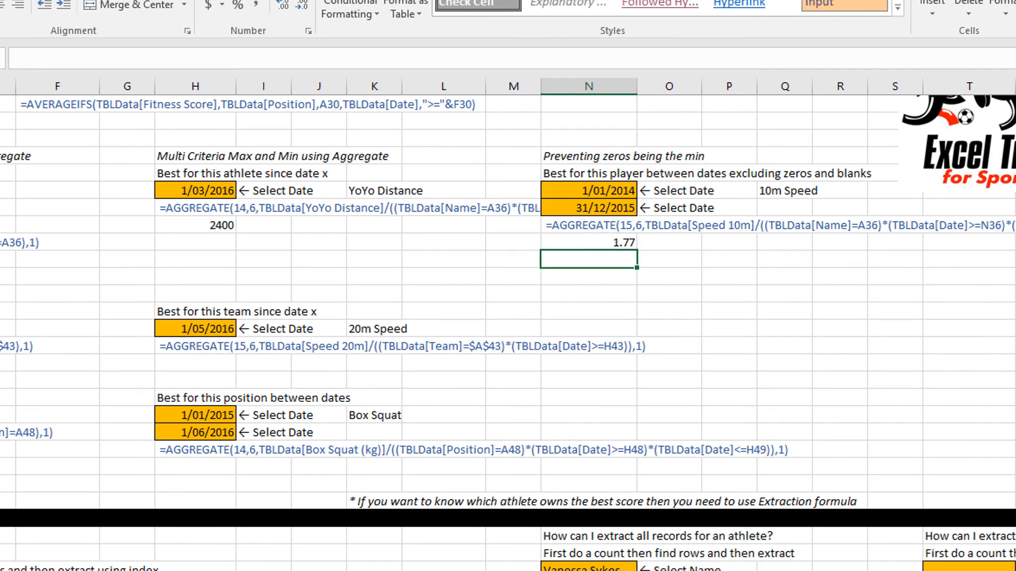
{"action": "left_click", "coordinate": [127, 60]}
{"action": "key", "text": "ctrl+v"}
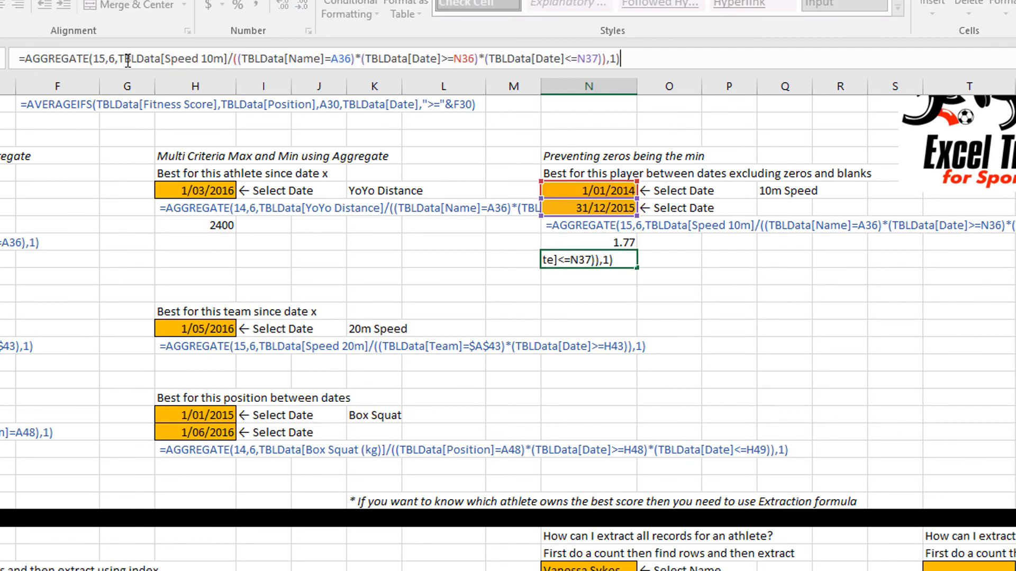
{"action": "key", "text": "BackSpace"}
{"action": "key", "text": "BackSpace"}
{"action": "key", "text": "BackSpace"}
{"action": "key", "text": "BackSpace"}
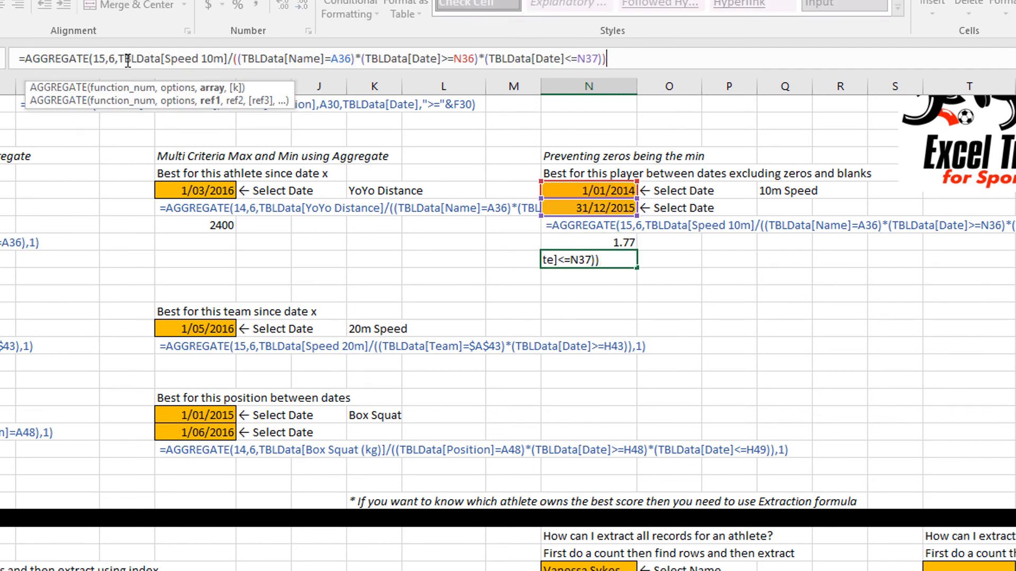
Append the zero-excluding criterion *(TBLData[Speed 10m]>0.1 to the N40 formula.
{"action": "type", "text": "*("}
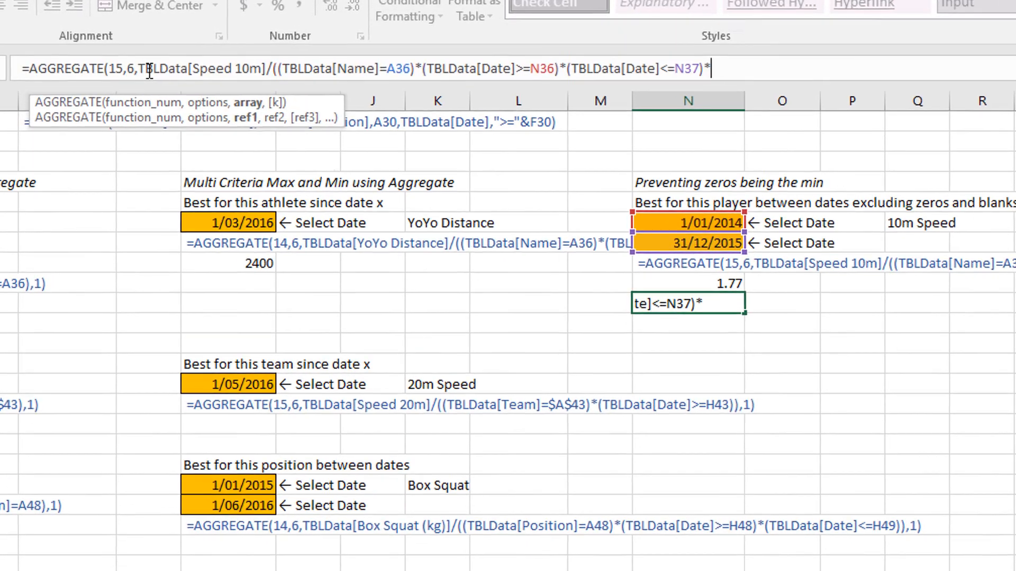
{"action": "type", "text": "tbl"}
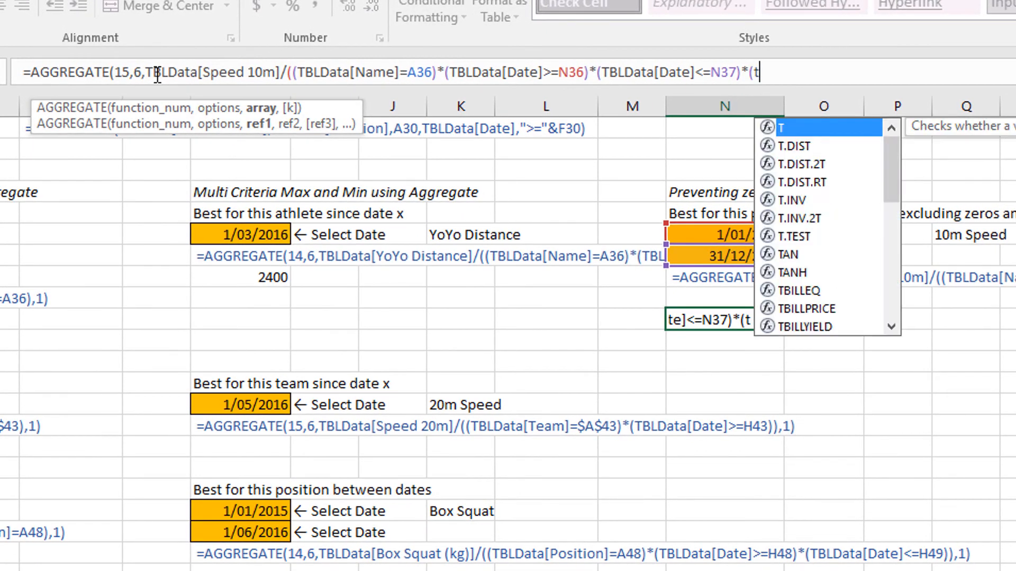
{"action": "key", "text": "Tab"}
{"action": "type", "text": "["}
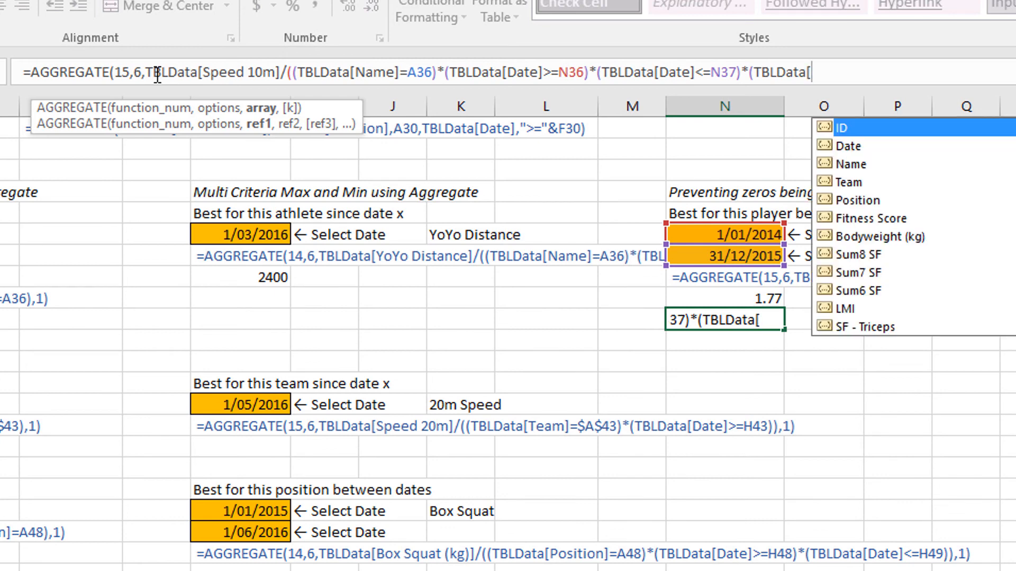
{"action": "type", "text": "sp"}
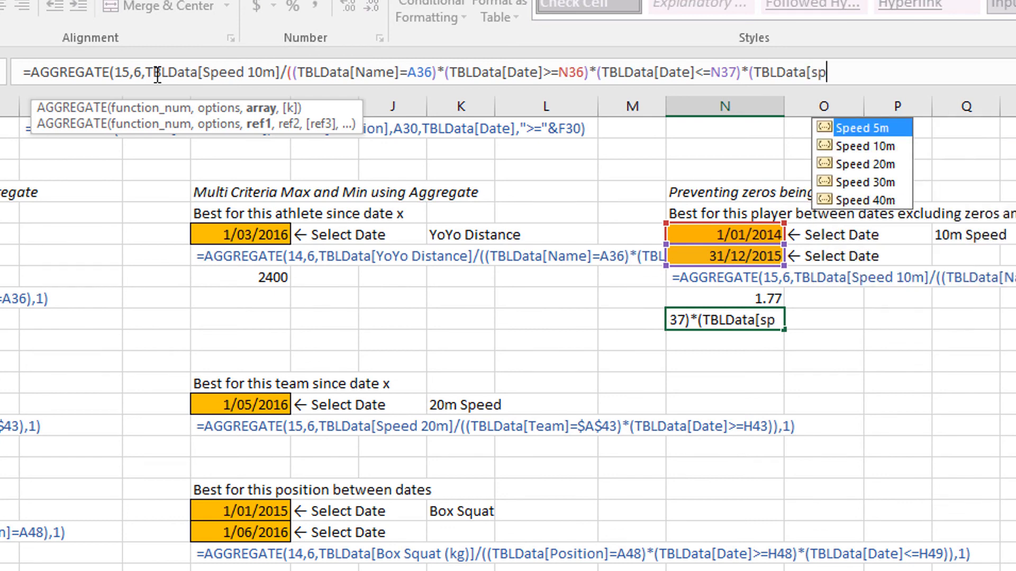
{"action": "key", "text": "Down"}
{"action": "key", "text": "Tab"}
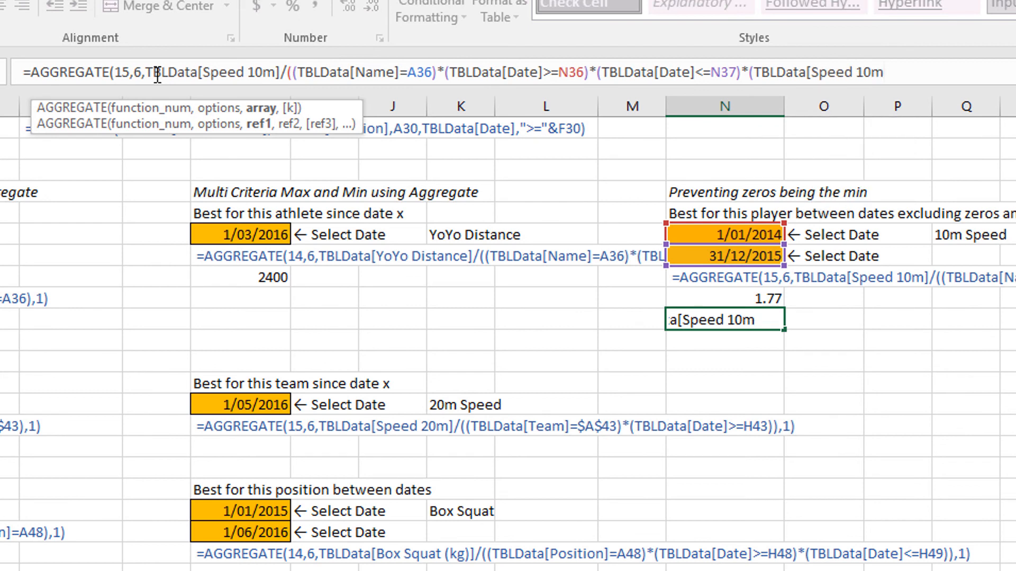
{"action": "type", "text": "]"}
{"action": "type", "text": ">"}
{"action": "type", "text": "0.1"}
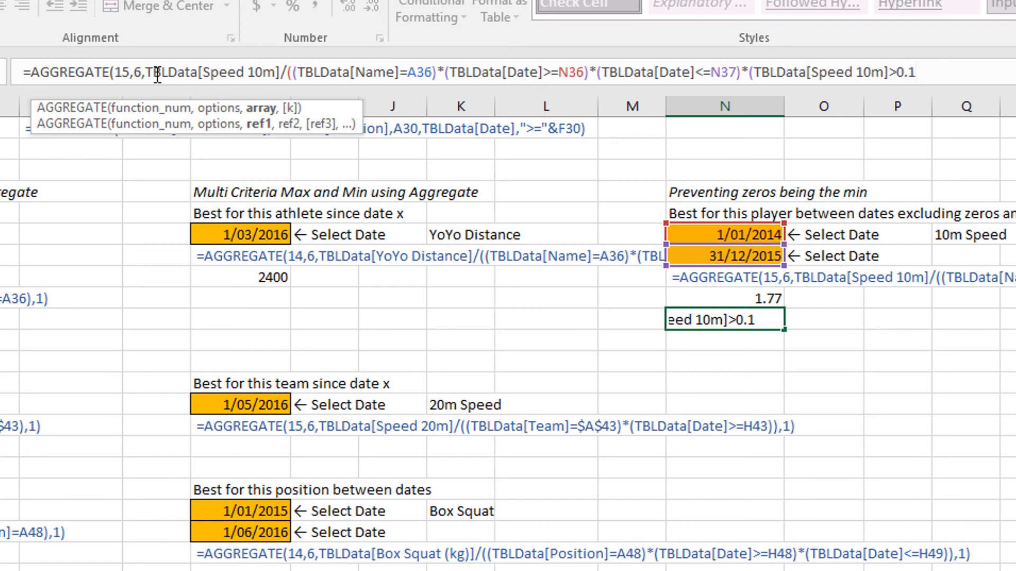
{"action": "type", "text": ")"}
Close the speed criterion and the outer criteria bracket, then enter the N40 formula with k set to 1.
{"action": "type", "text": "),1)"}
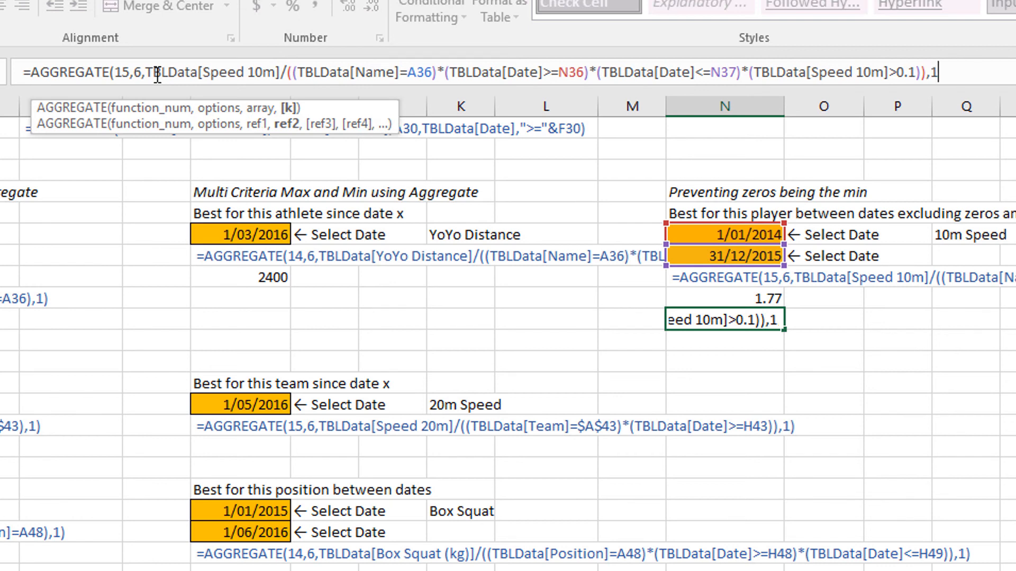
{"action": "key", "text": "Return"}
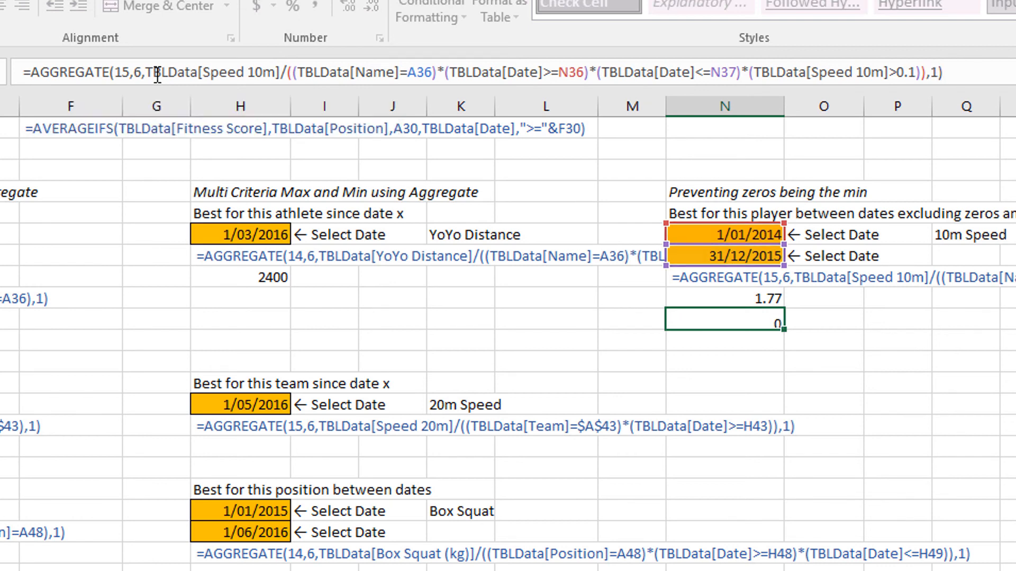
{"action": "key", "text": "Up"}
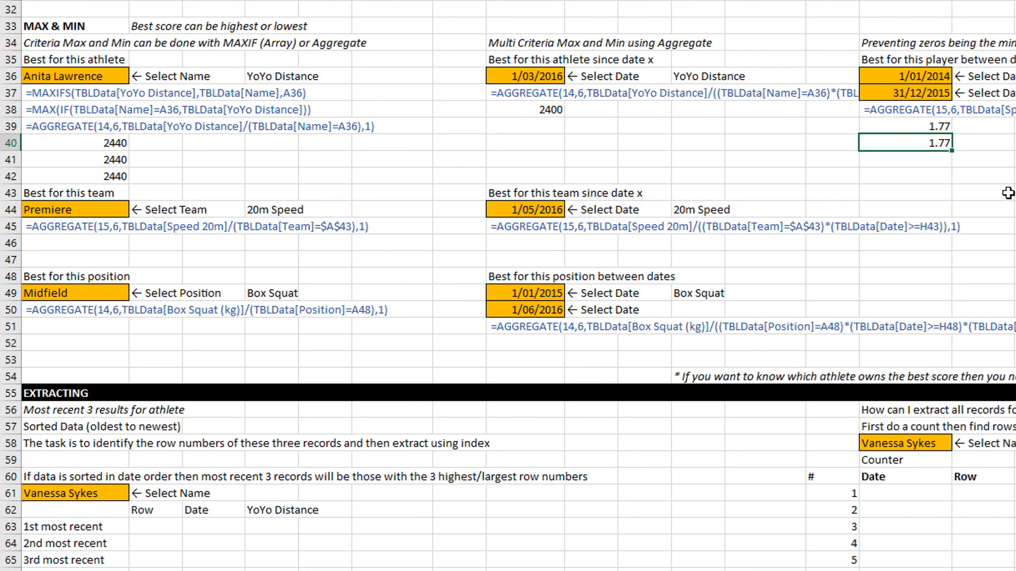
Examine the EXTRACTING section's layout for an athlete's most recent 3 results.
{"action": "scroll", "coordinate": [1008, 193], "scroll_direction": "down", "scroll_amount": 5}
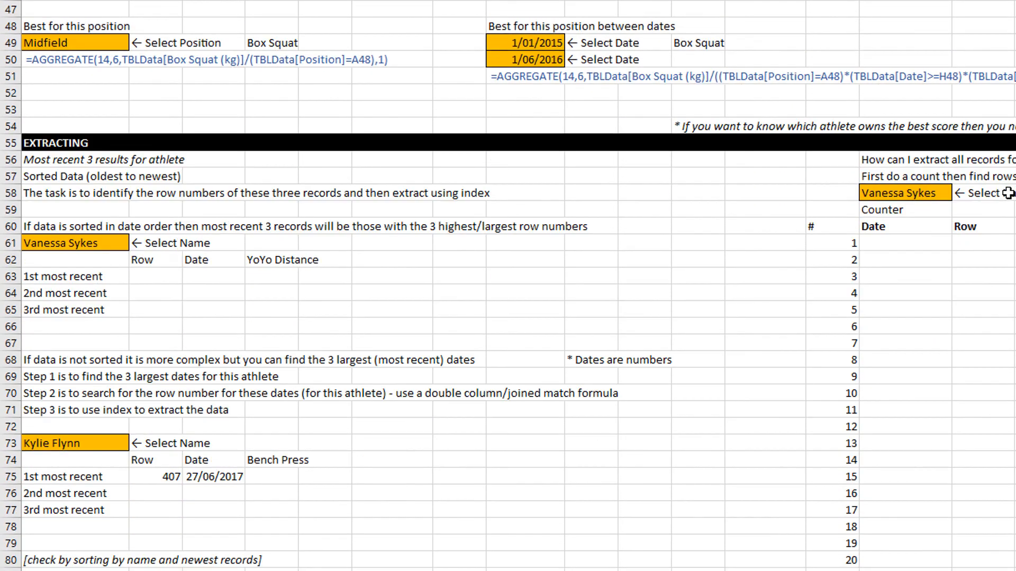
{"action": "scroll", "coordinate": [1008, 193], "scroll_direction": "down", "scroll_amount": 1}
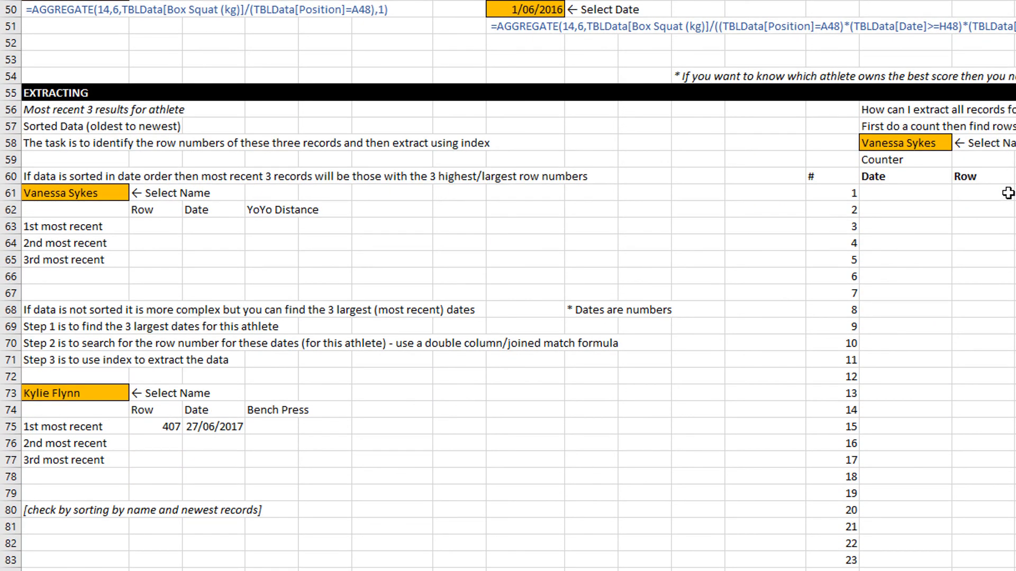